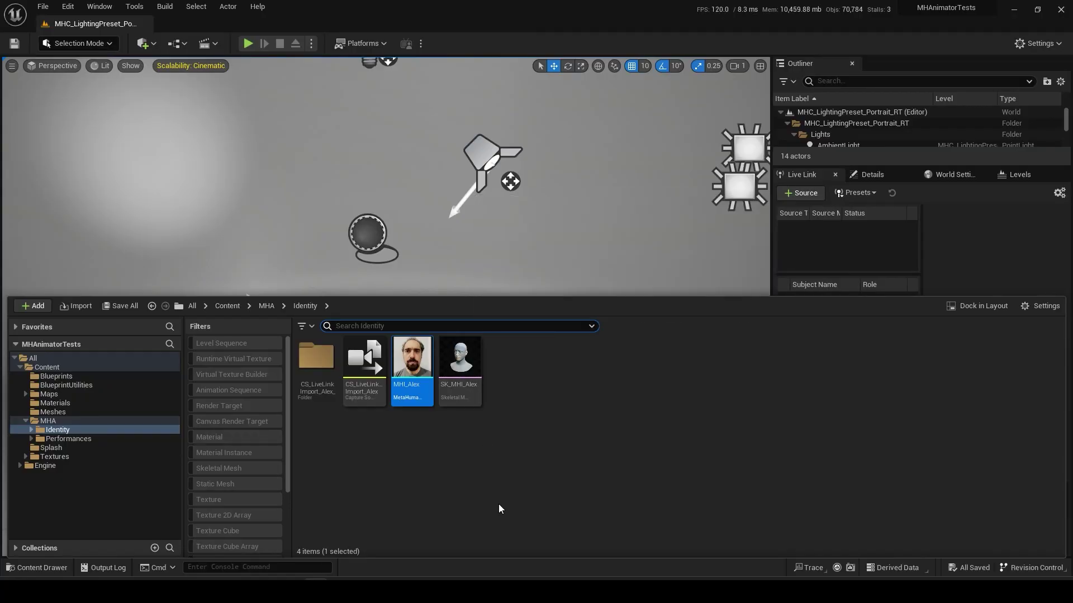
Create a MetaHuman Performance asset named MHP_01 in the MHA Performances folder.
left_click(84, 438)
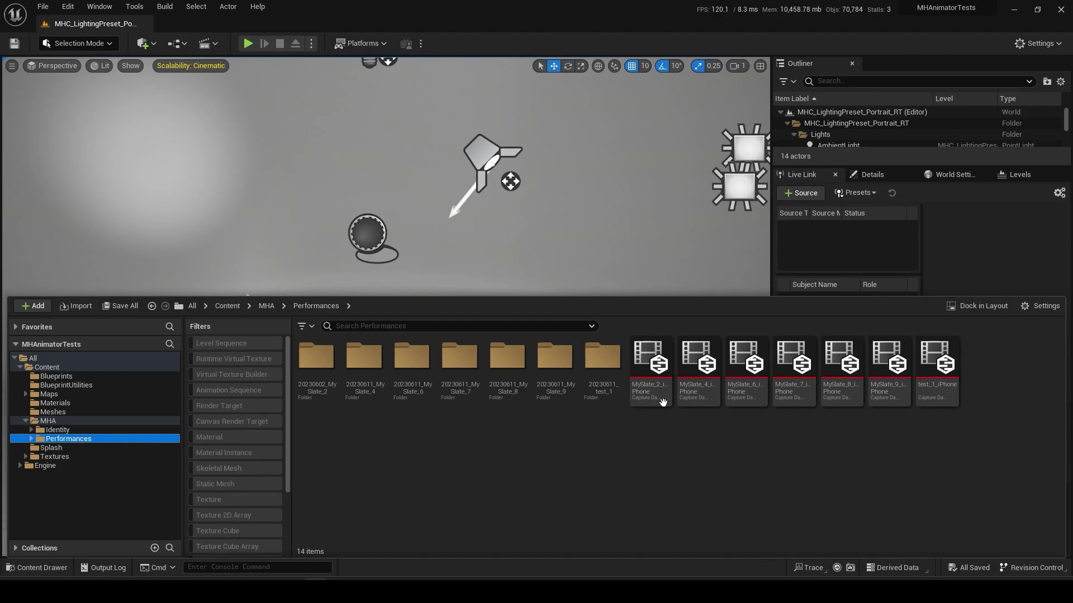
right_click(633, 461)
mouse_move(777, 369)
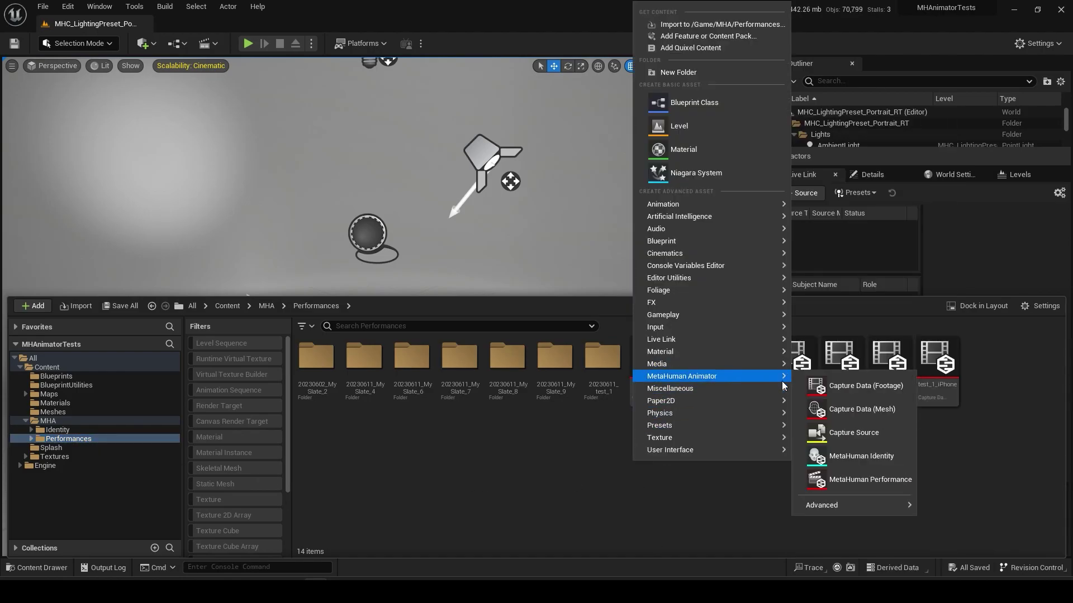
left_click(893, 479)
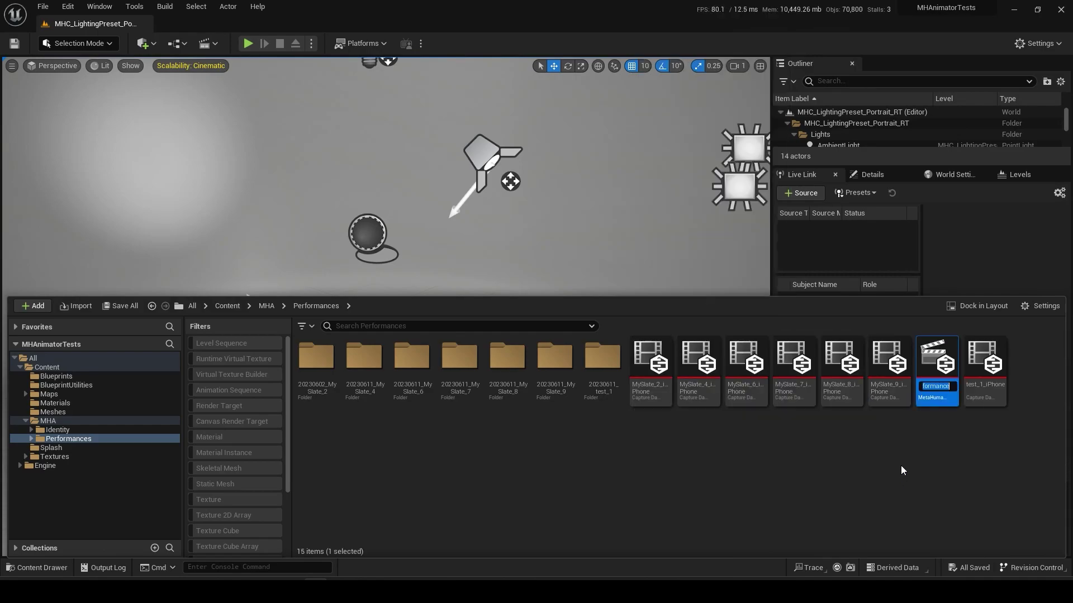
type("MHP_01")
key("Return")
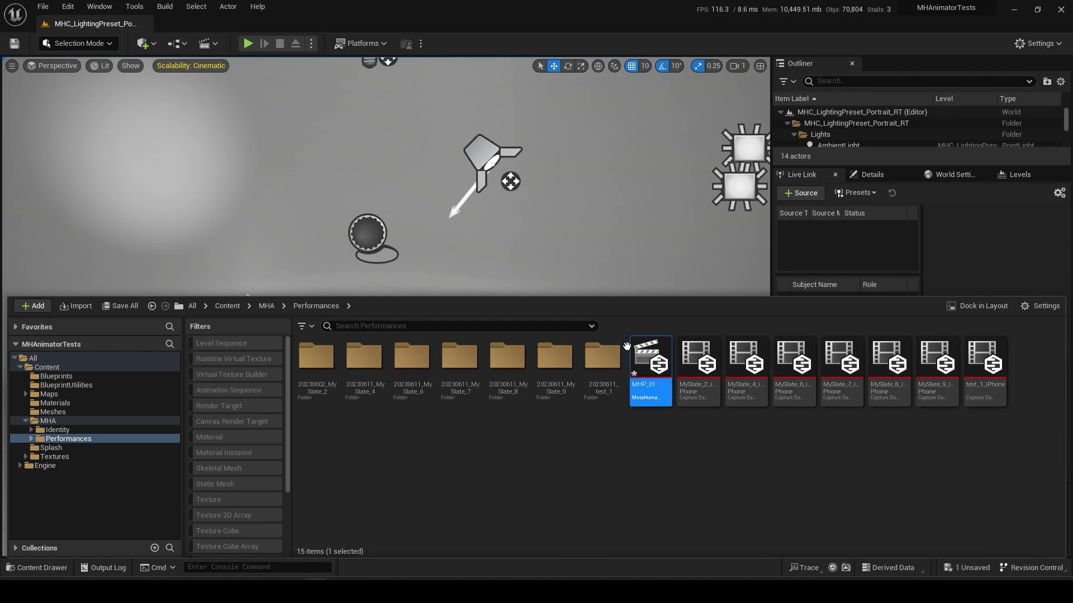
Open MHP_01 and assign the MySlate_6_iPhone footage capture data and the MHI_Alex MetaHuman Identity.
double_click(651, 360)
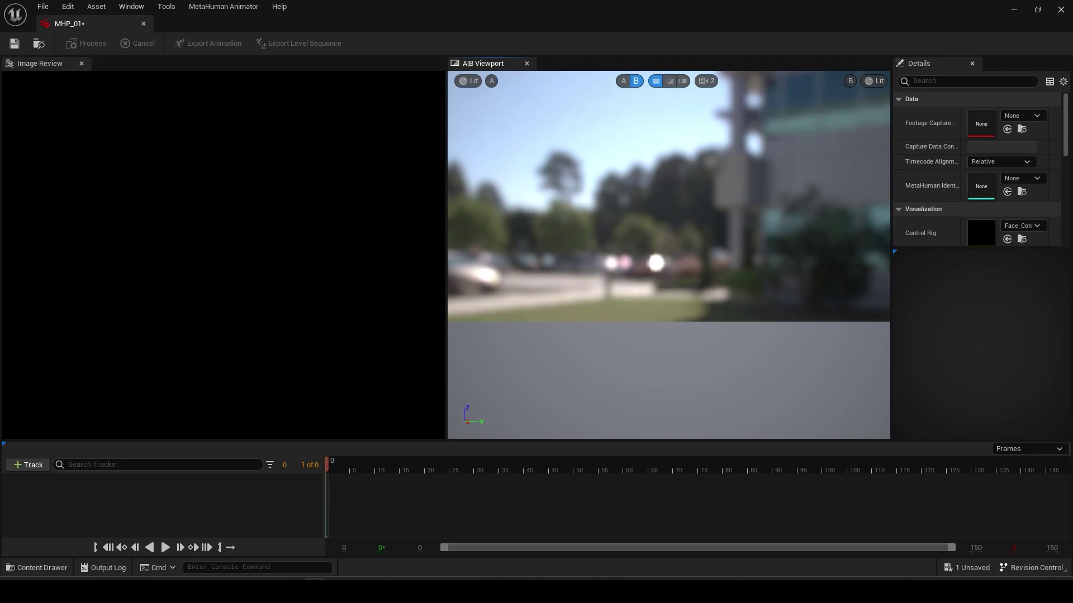
left_click(1026, 116)
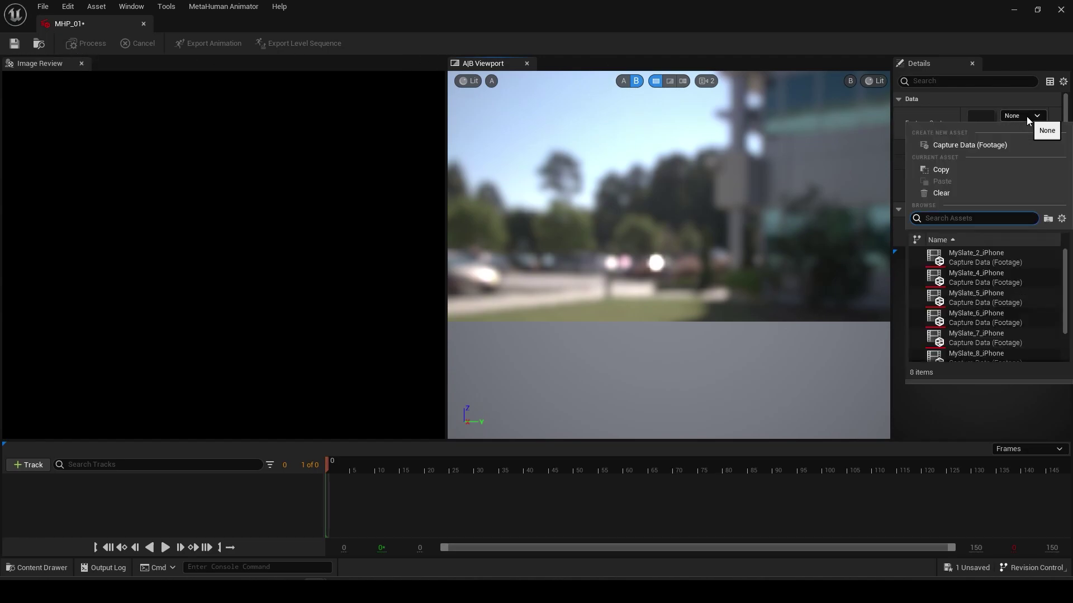
left_click(1006, 318)
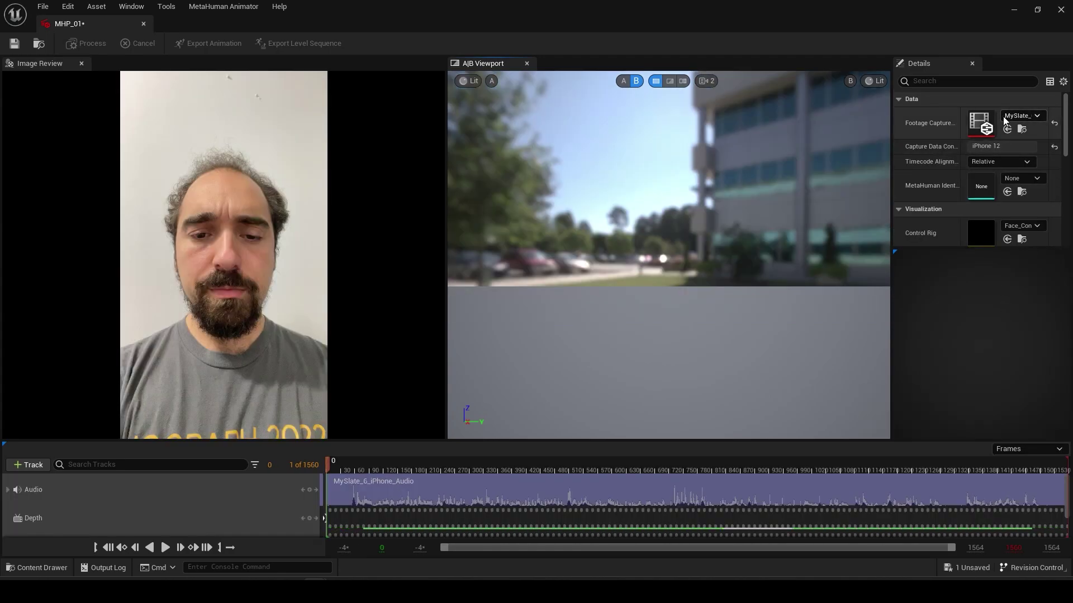
left_click(1015, 178)
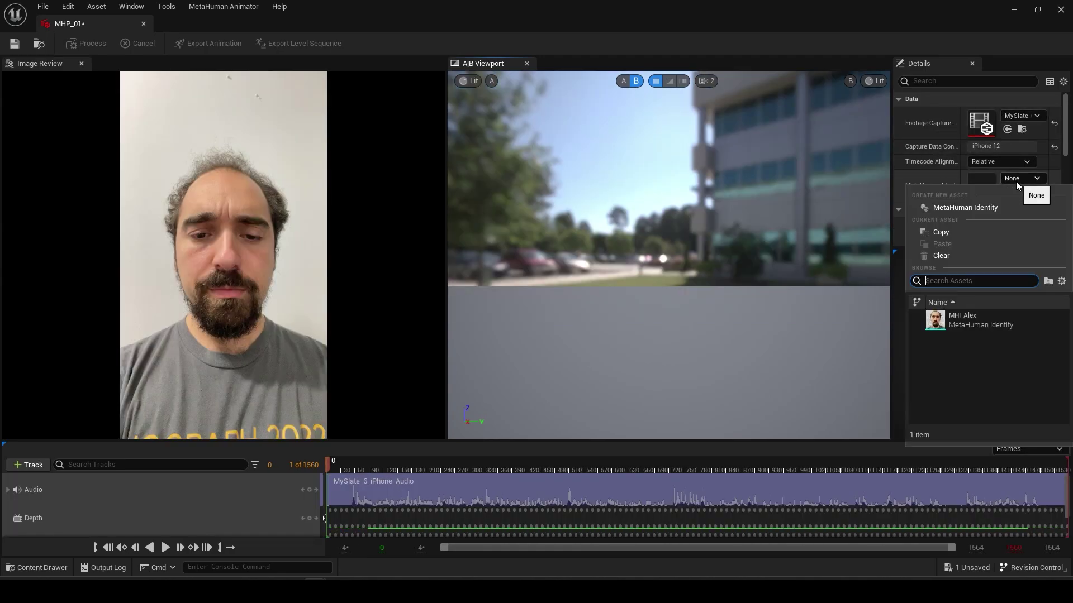
left_click(973, 318)
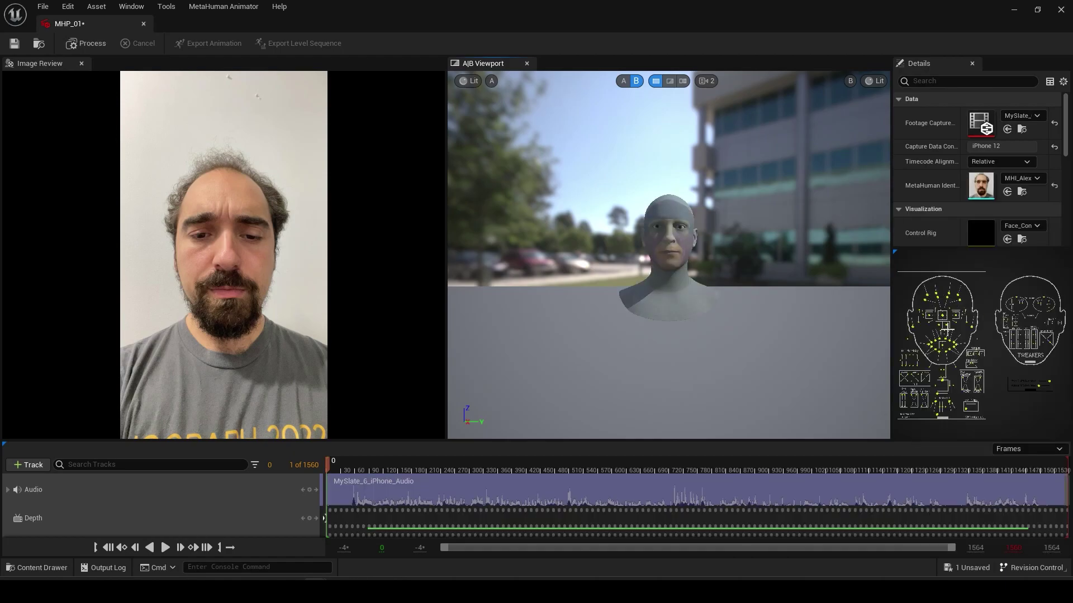
Play the opening of the captured footage, and return the playhead to about frame 33.
left_click(1035, 226)
left_click(1035, 227)
key("space")
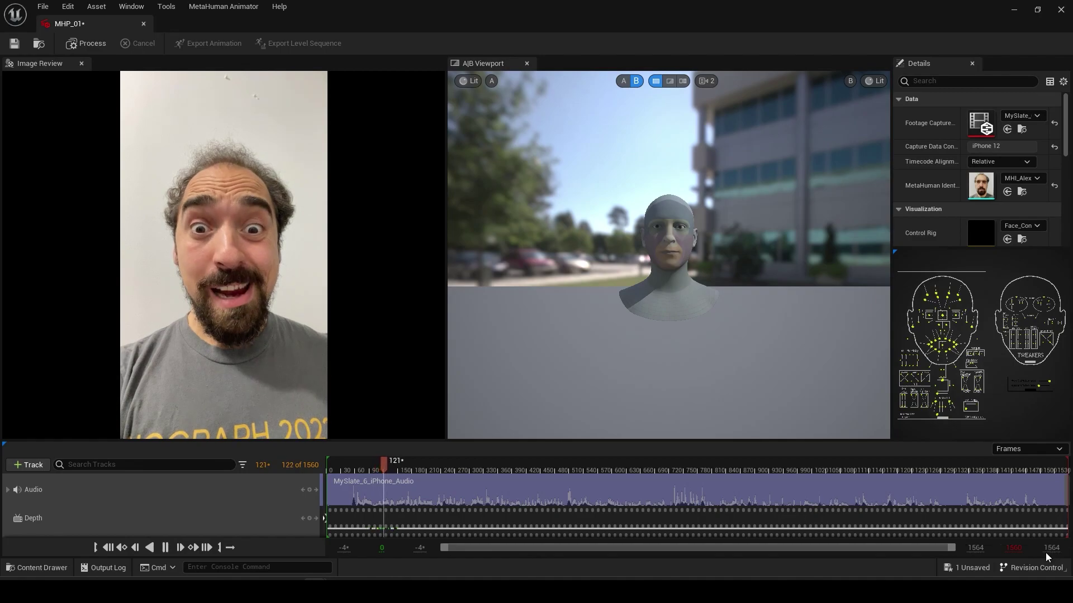
left_click(343, 472)
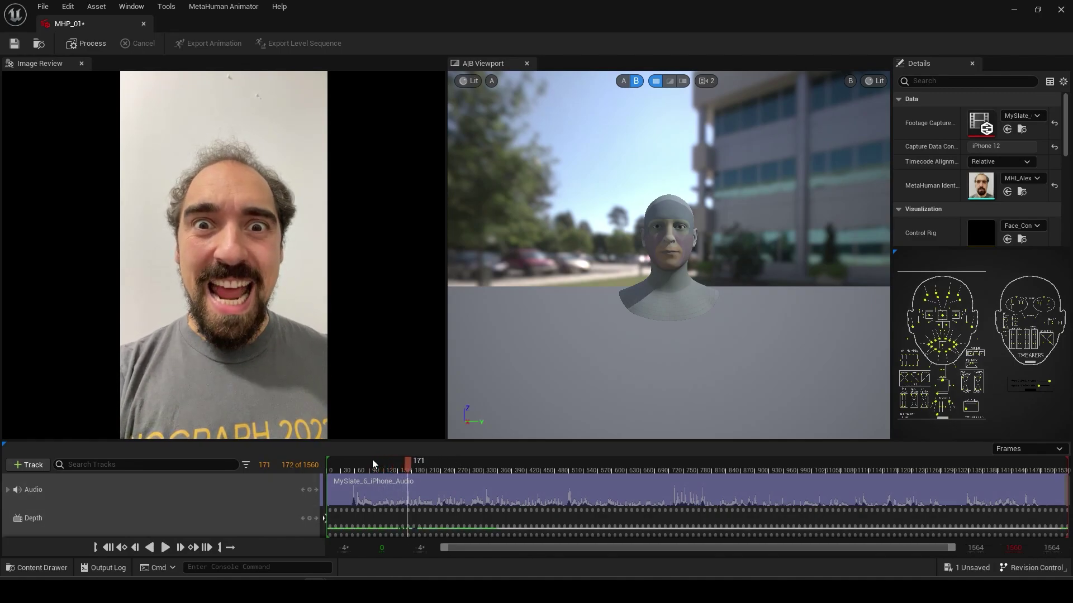
Compare the footage with the head mesh in wipe mode, and return the viewport to the single A view.
left_click(669, 82)
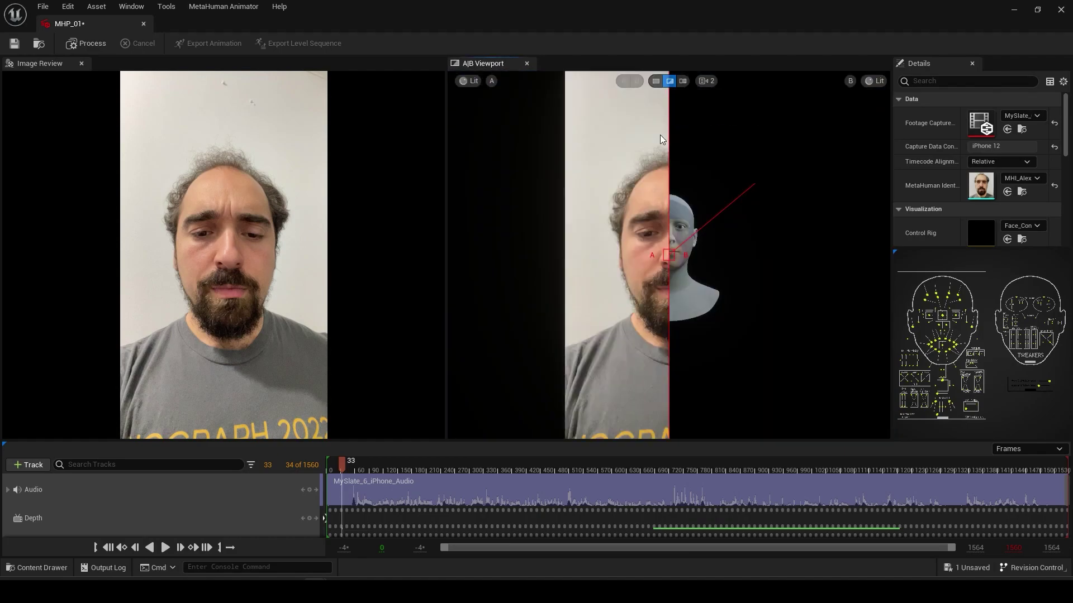
left_click_drag(432, 464, 345, 473)
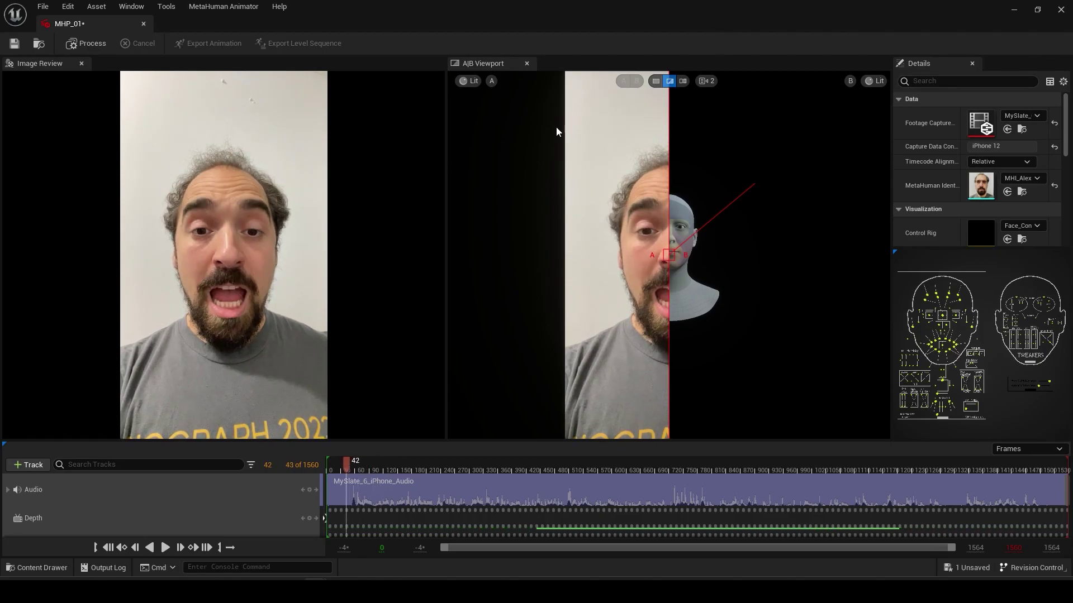
left_click(656, 81)
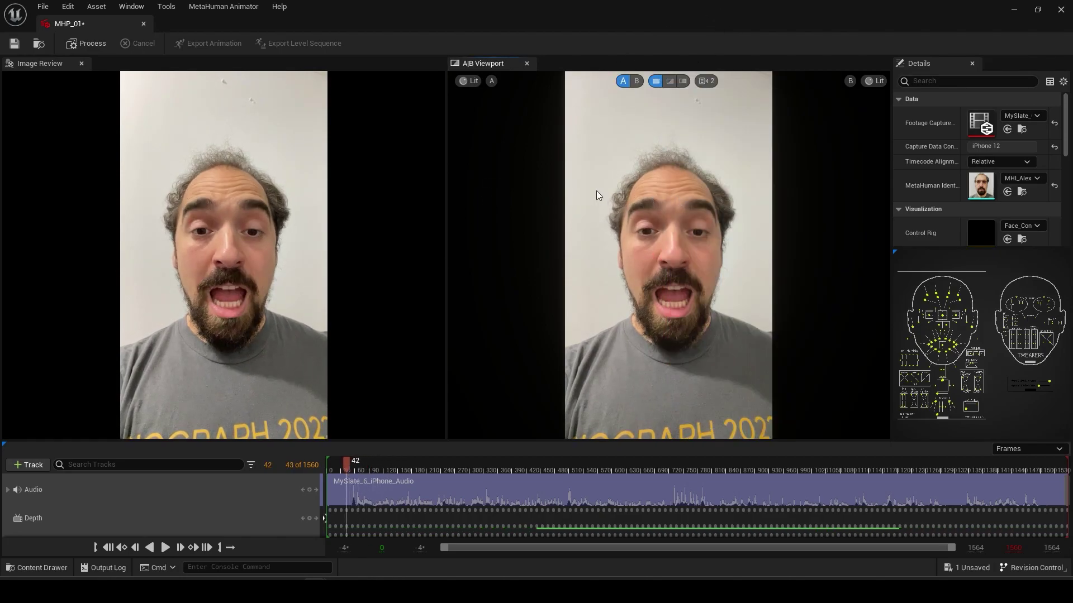
Process the current shot to generate the facial animation, and enlarge the control board preview area.
left_click(86, 43)
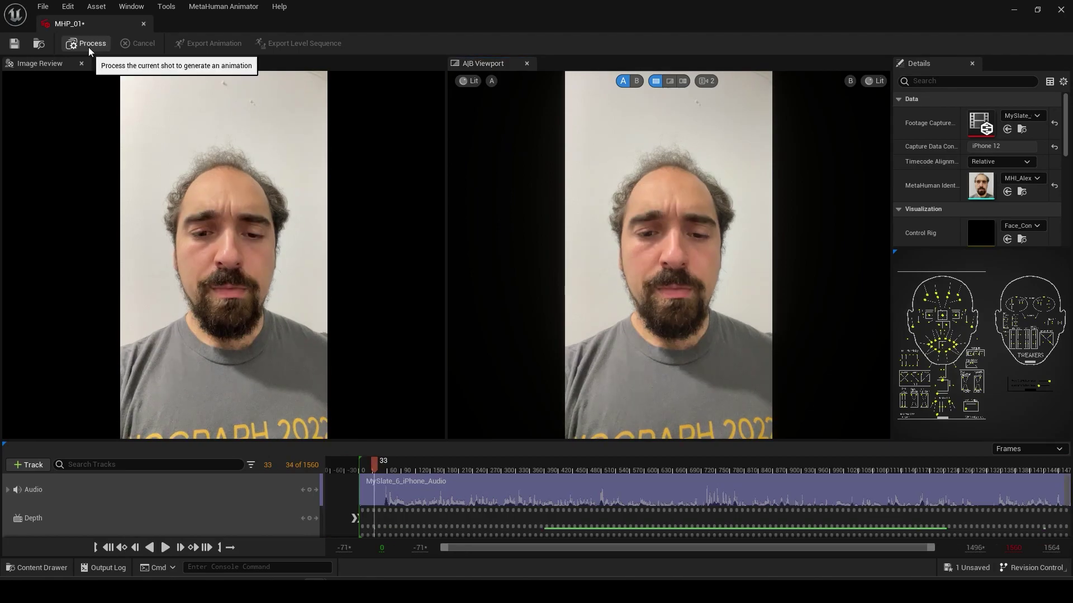
scroll(944, 196, "down", 5)
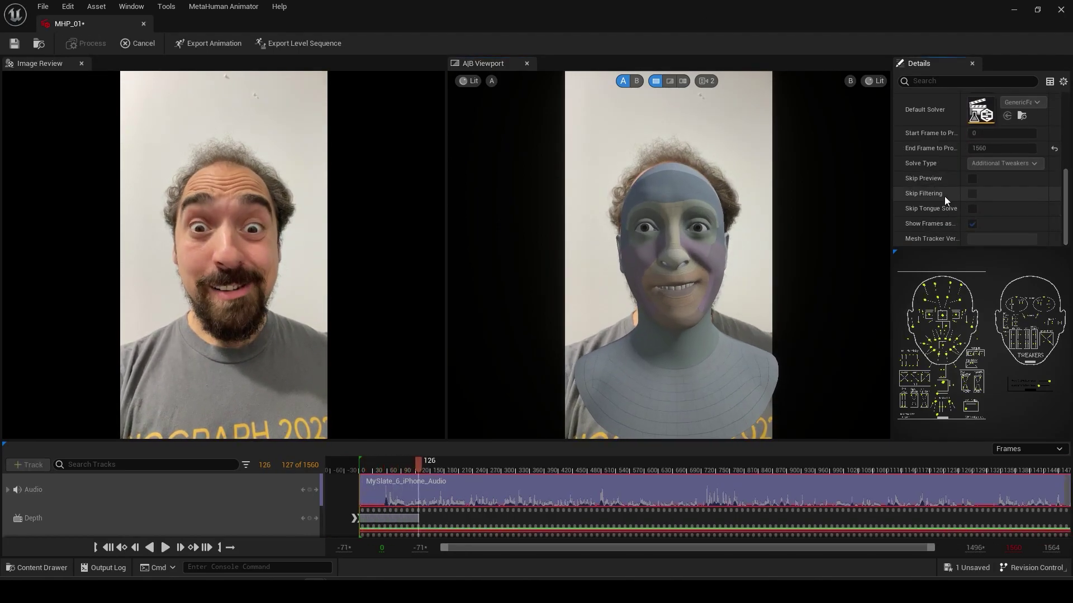
left_click_drag(892, 268, 735, 314)
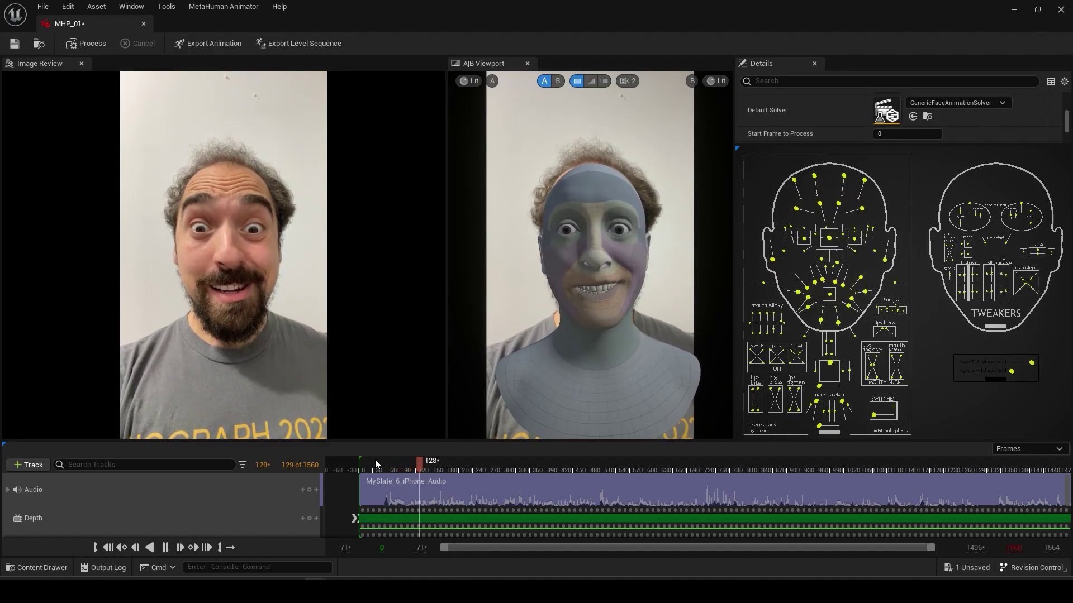
Inspect view A with Unlit and Lighting Only shading and with the depth mesh shown over the footage.
left_click(471, 81)
left_click(491, 122)
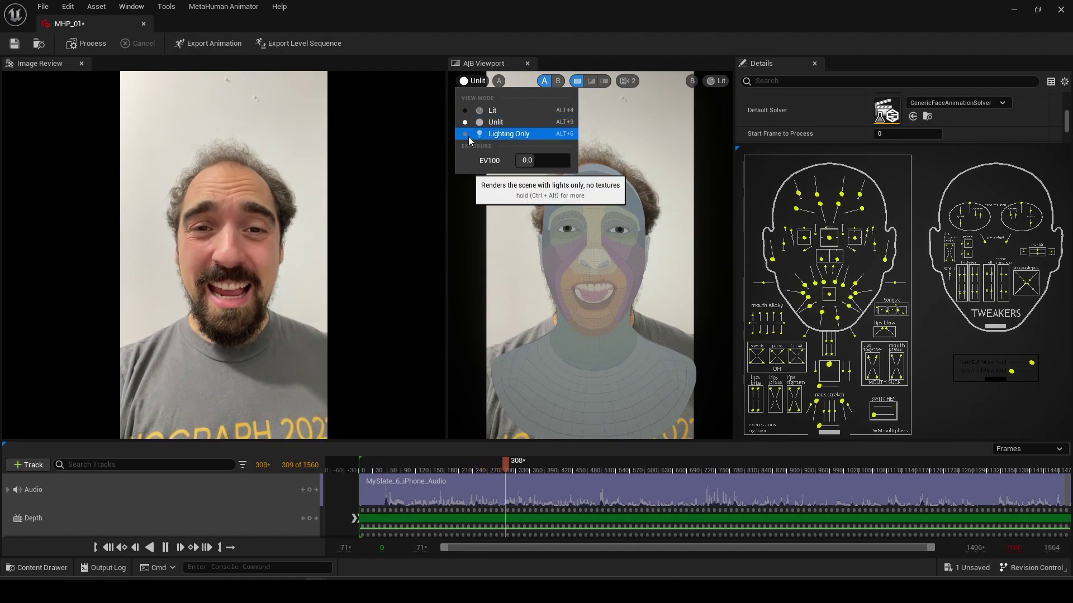
left_click(492, 133)
left_click(628, 81)
left_click(525, 81)
left_click(525, 81)
left_click(533, 138)
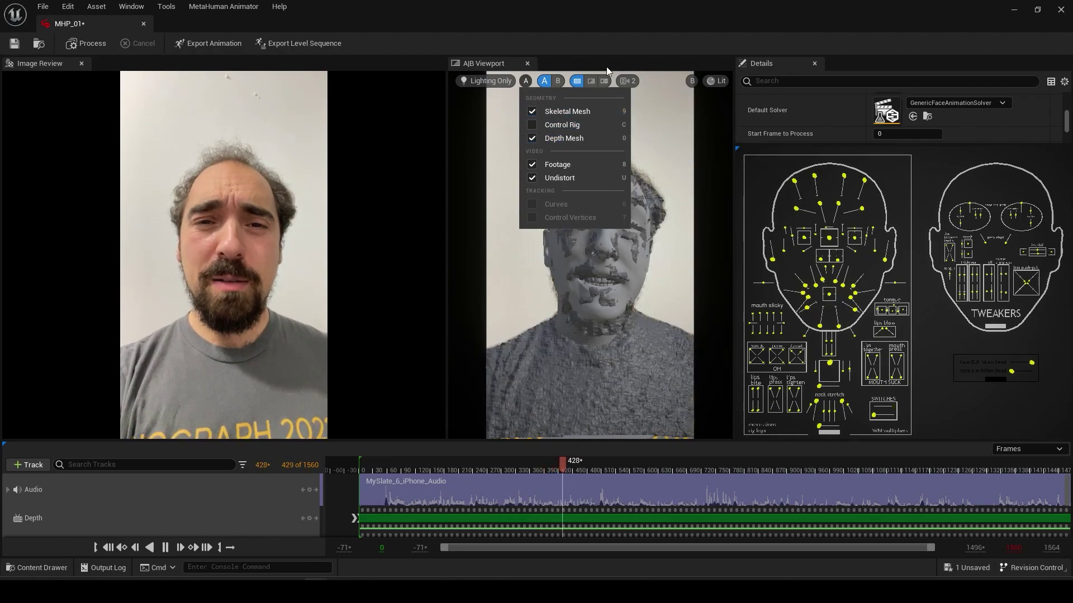
left_click(617, 50)
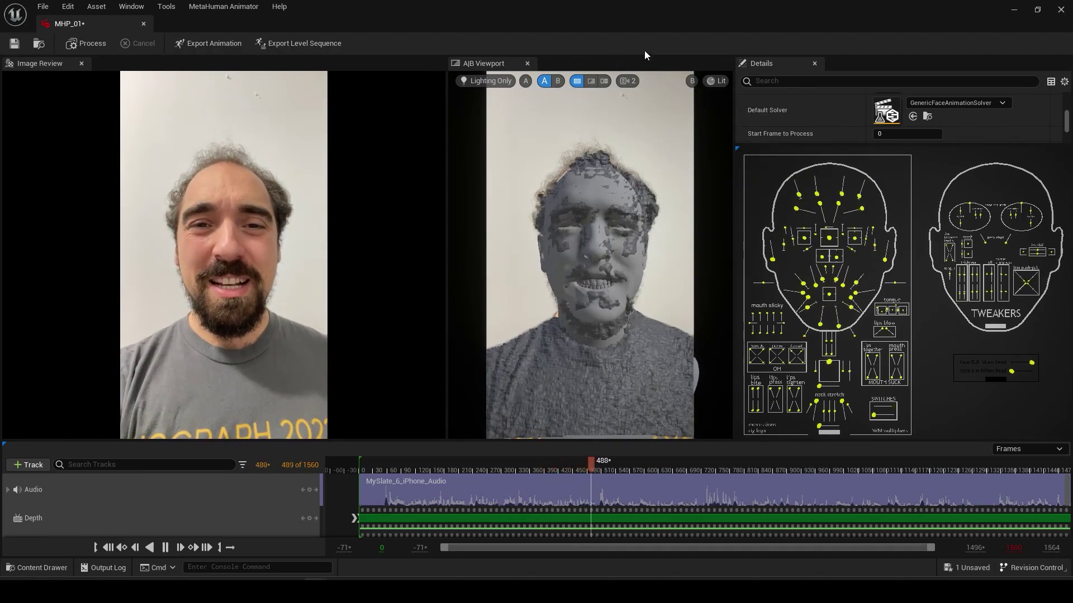
Compare views A and B in wipe mode, shifting and tilting the dividing line across the face.
left_click(591, 81)
mouse_move(593, 256)
left_mouse_down()
mouse_move(650, 252)
mouse_move(593, 253)
left_mouse_up()
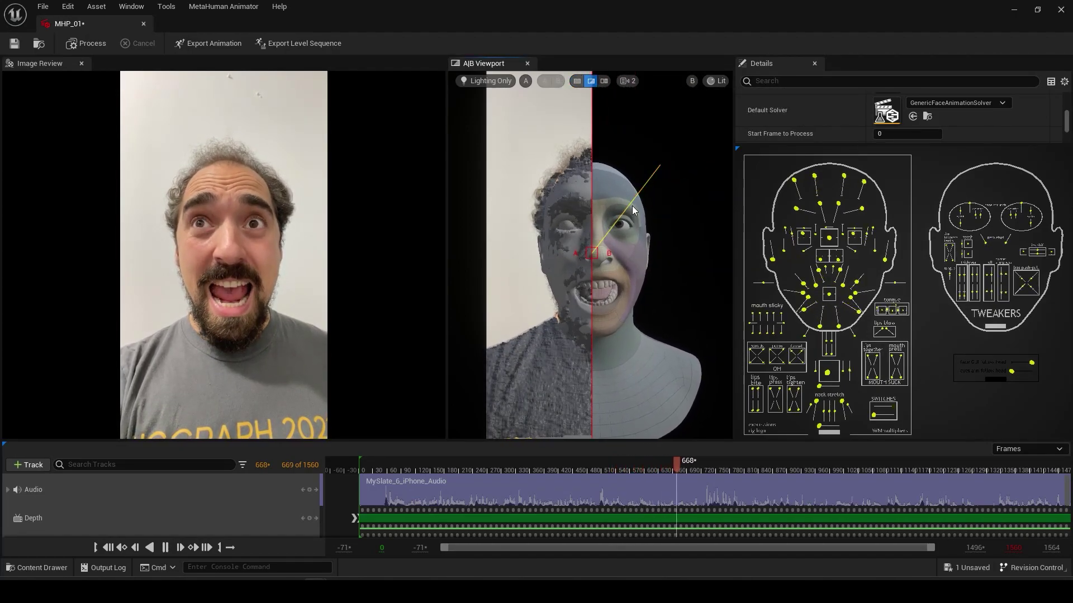
left_click_drag(592, 252, 600, 252)
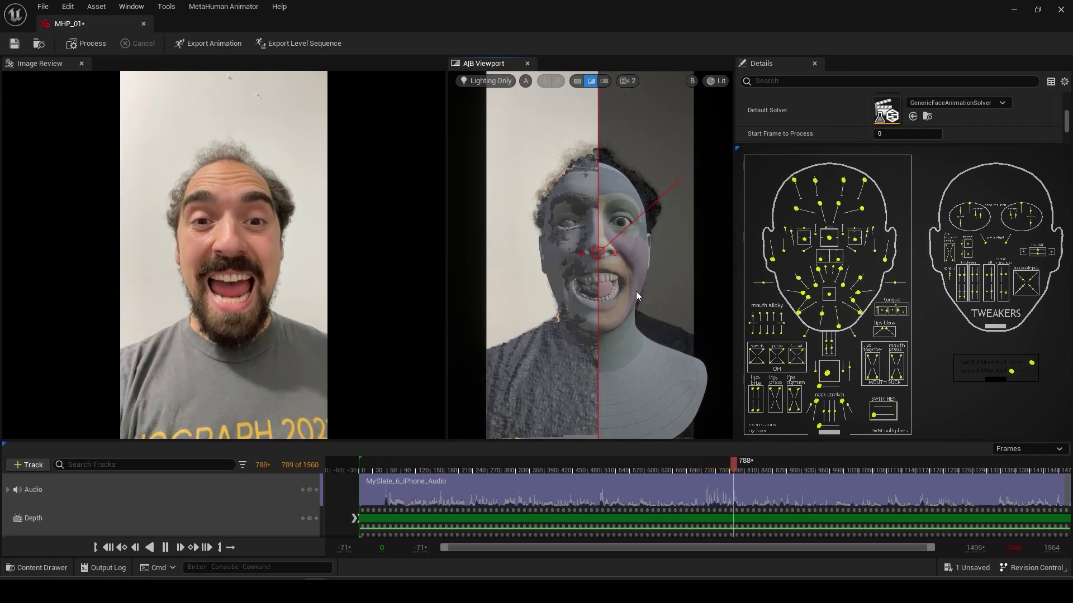
left_click_drag(597, 344, 570, 341)
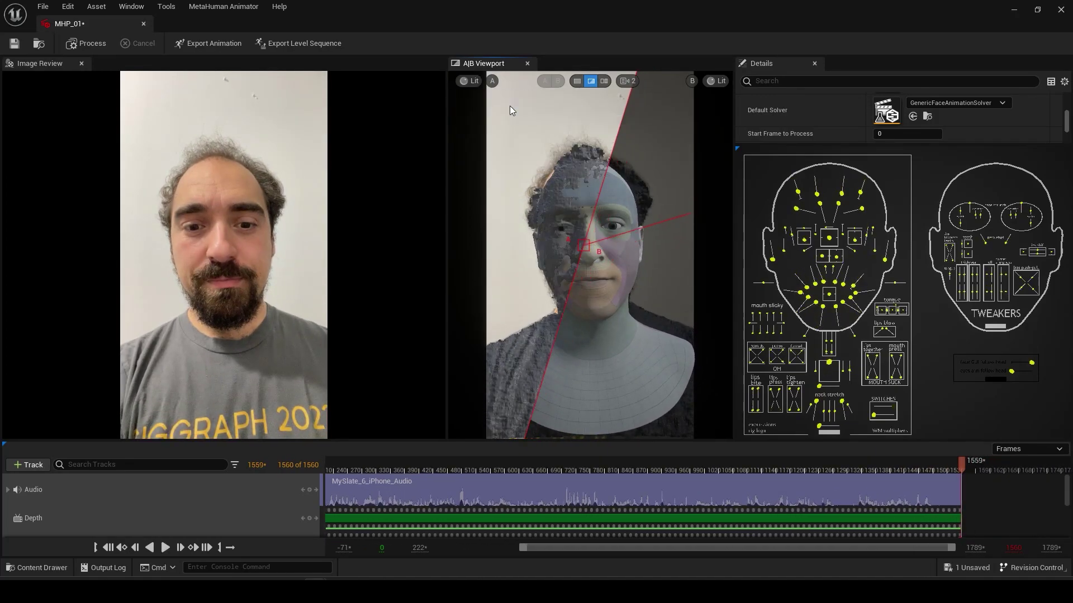
Show the control rig and tracking curves in view A, hide the depth mesh, and return to the single view.
left_click(492, 80)
left_click(576, 138)
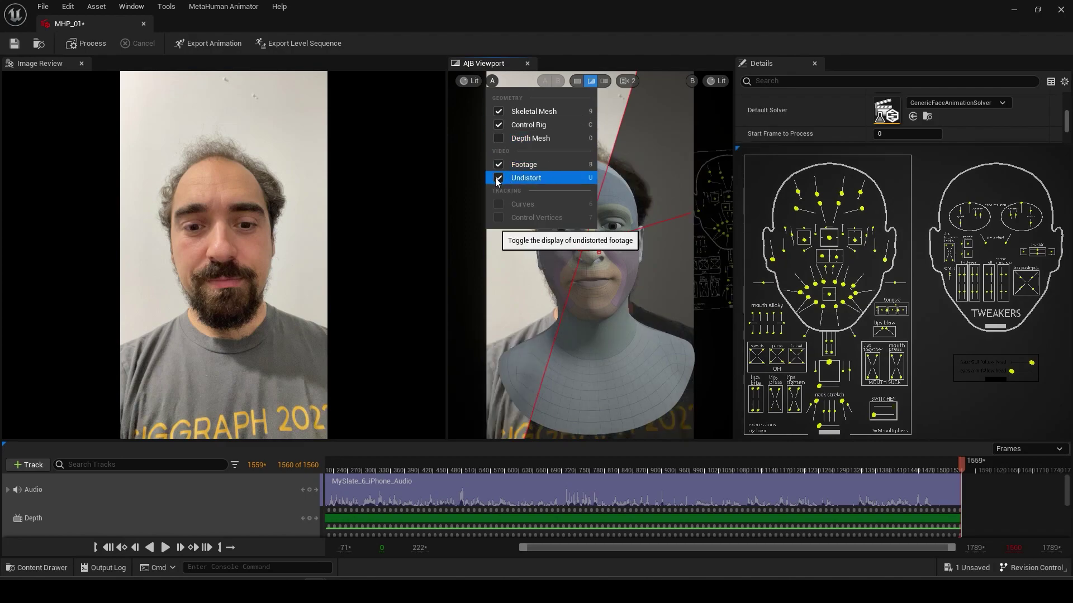
left_click(712, 83)
left_click(577, 81)
Enlarge the A|B viewport and play back the tracked performance, leaving the playhead at frame 486.
left_click_drag(735, 273, 878, 273)
left_click_drag(445, 317, 328, 317)
left_click(340, 468)
key("space")
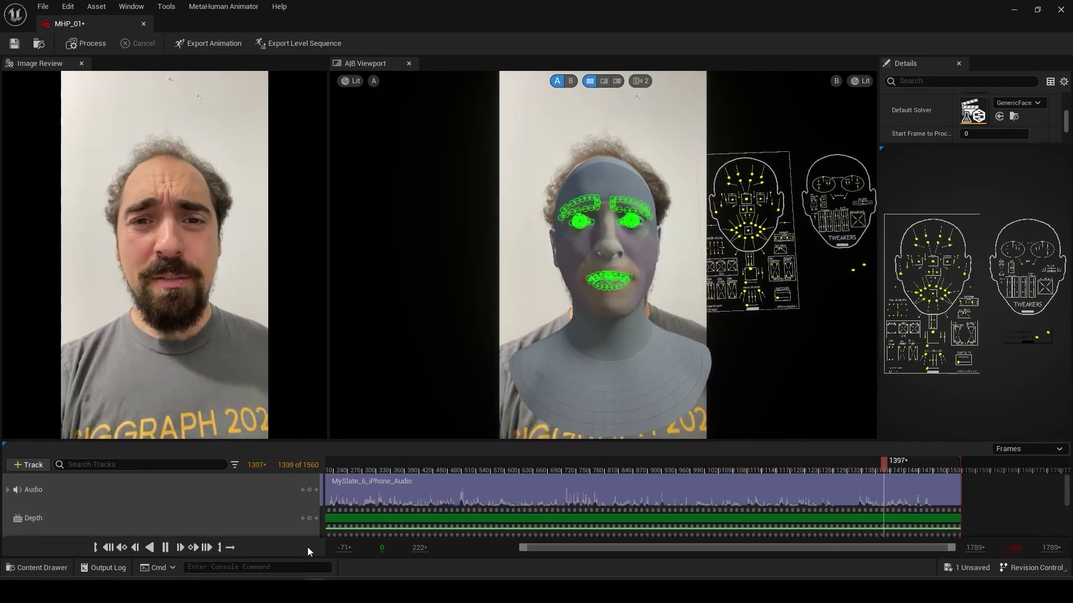
left_click(450, 468)
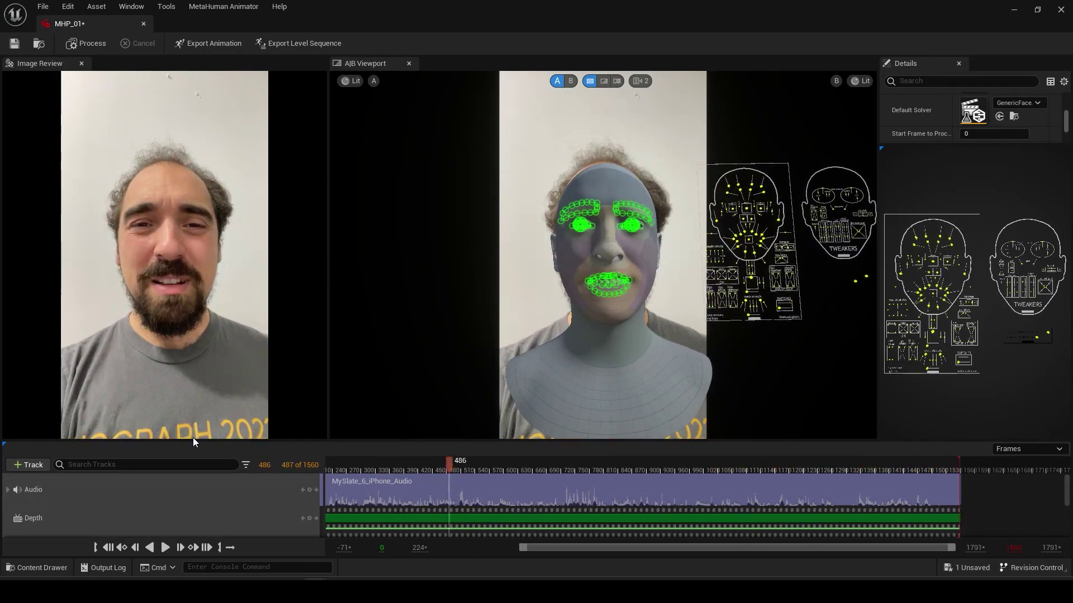
mouse_move(196, 443)
left_mouse_down()
mouse_move(200, 340)
mouse_move(201, 459)
left_mouse_up()
Start a level sequence export and create a Sequences folder under Content as its destination.
left_click(279, 48)
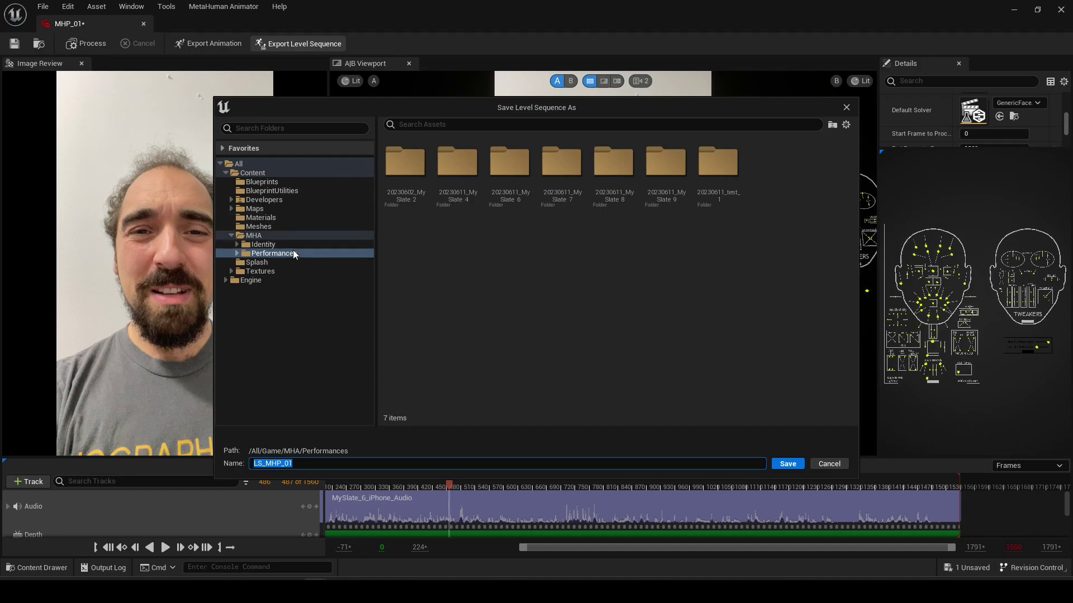
right_click(267, 234)
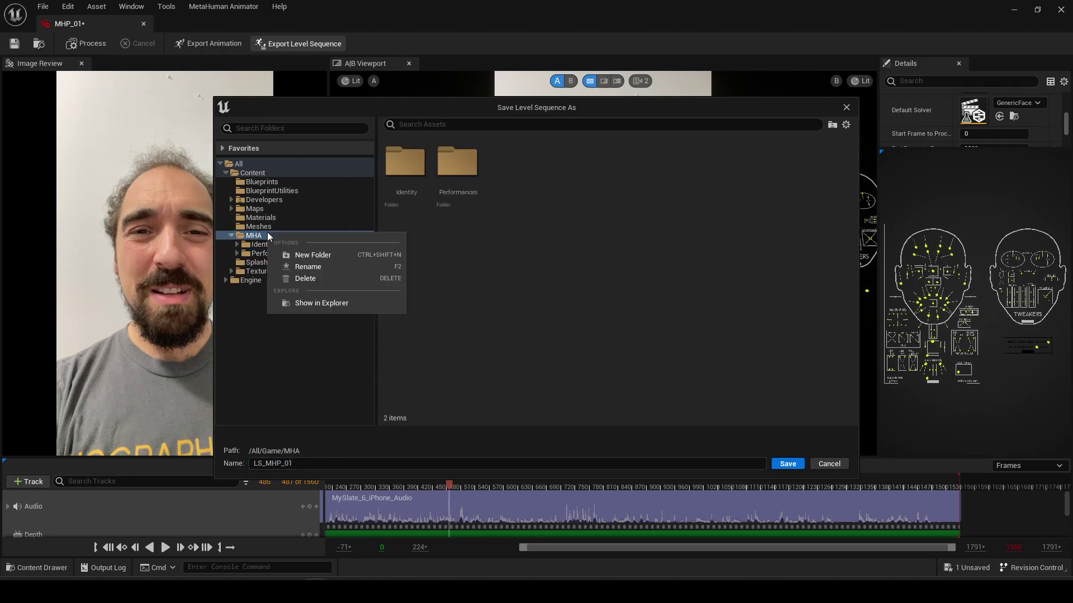
right_click(255, 174)
left_click(297, 194)
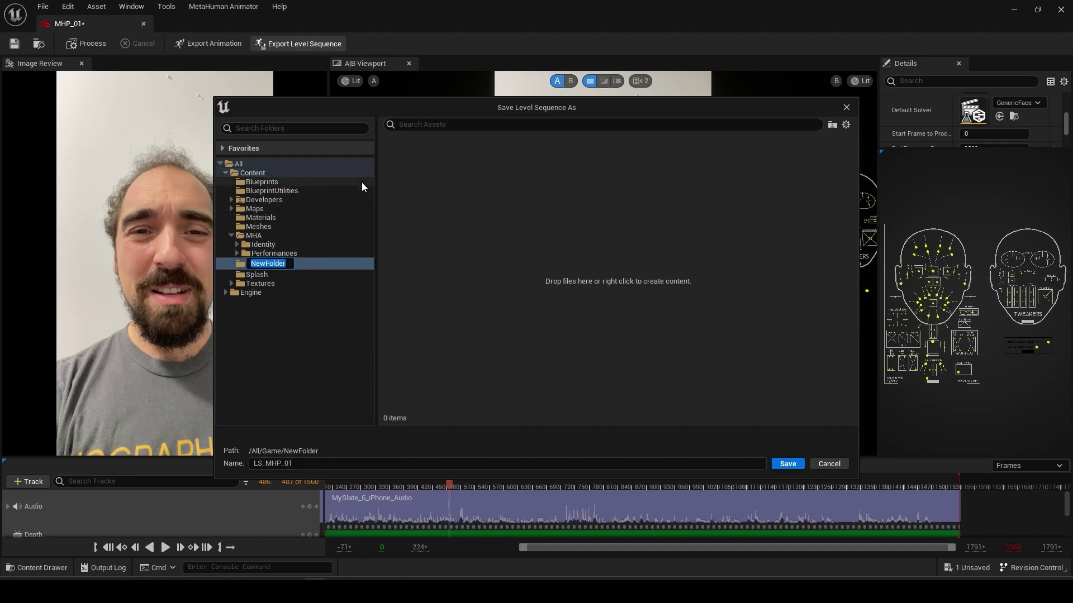
type("Sequences")
key("Return")
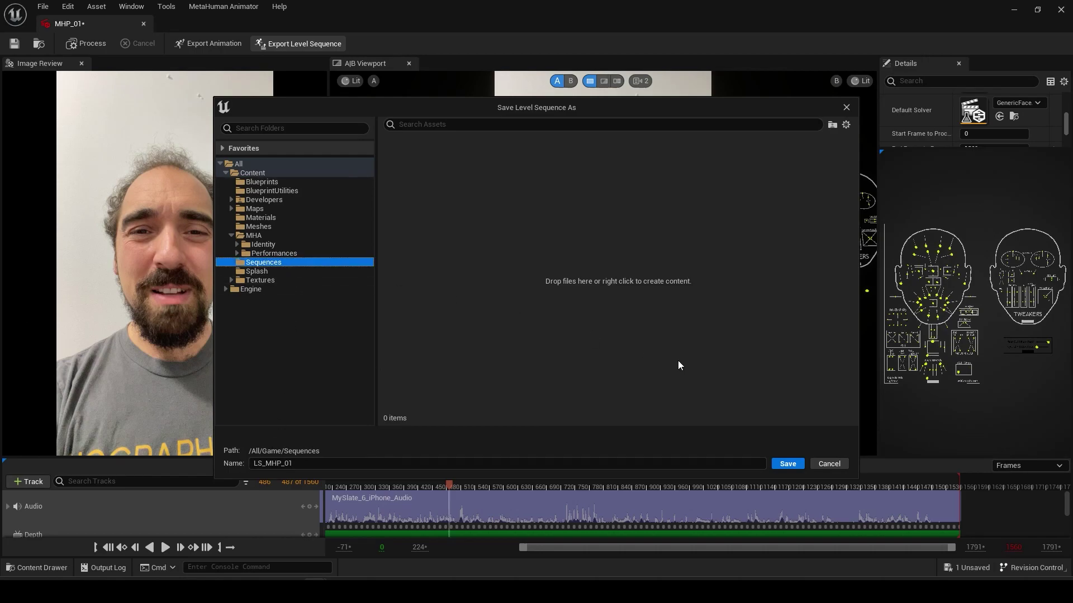
Save the level sequence as LS_MHP_01, exporting the whole sequence with all media and MetaHuman Identity tracks.
left_click(787, 464)
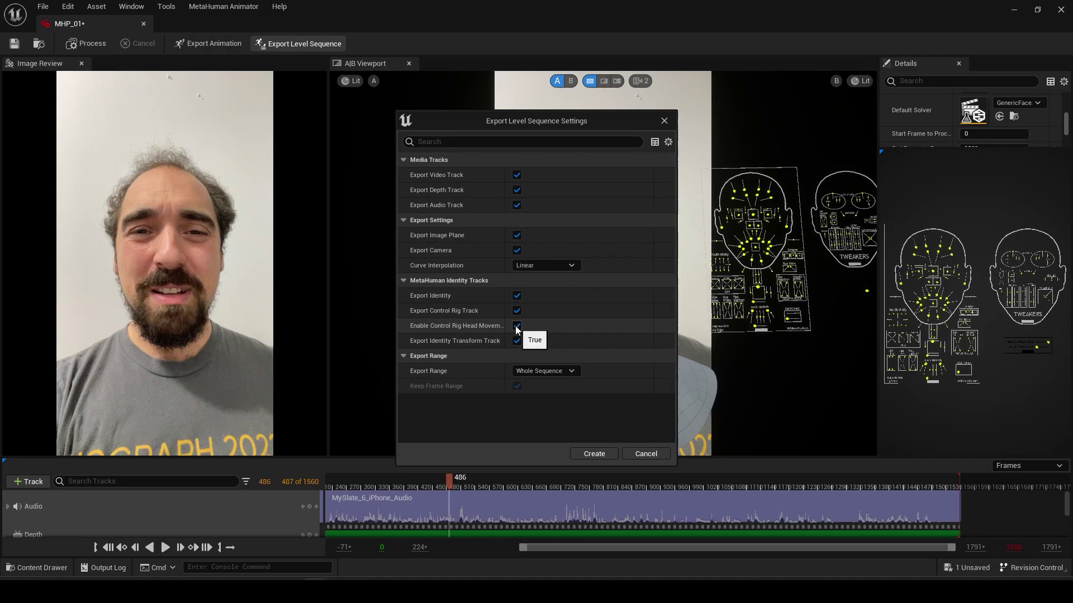
left_click(566, 371)
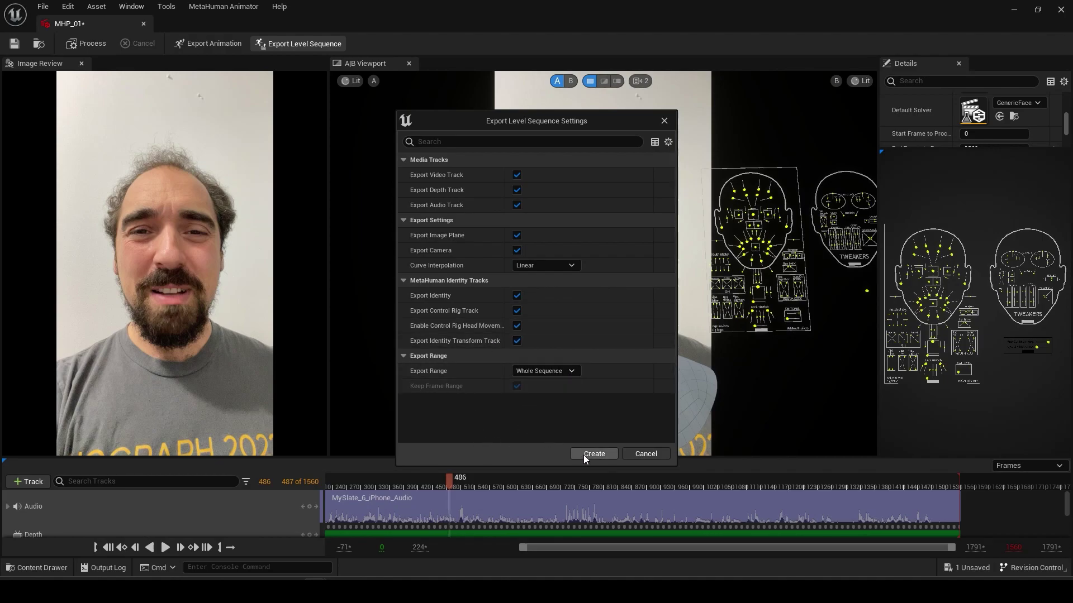
left_click(584, 454)
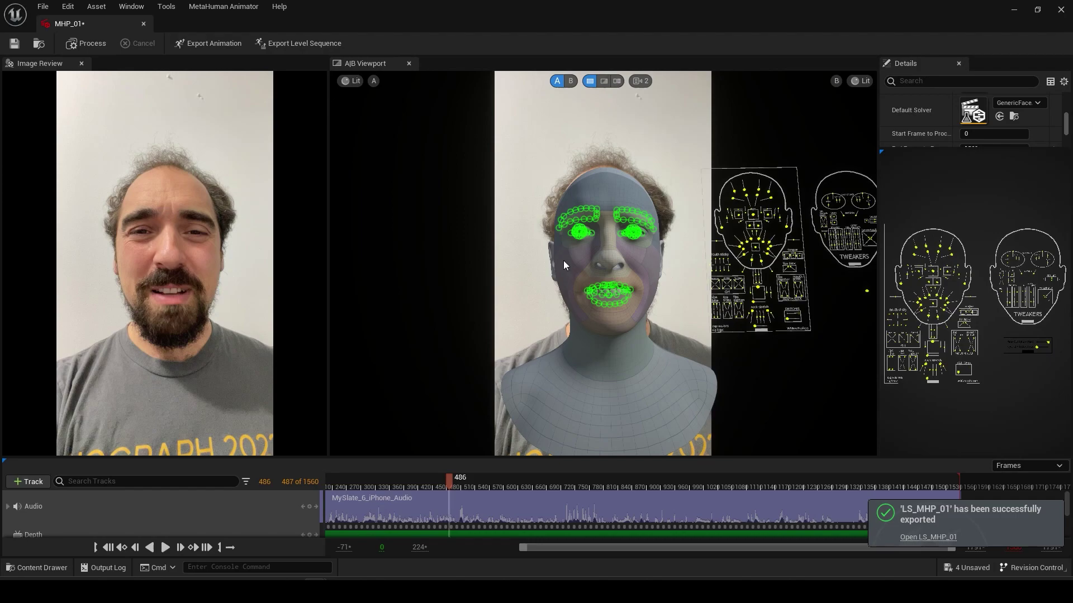
Export the performance as animation sequence AS_MHP_01 in MHA/Performances with head movement enabled, processing range and linear interpolation, and open it to review its curves.
left_click(221, 43)
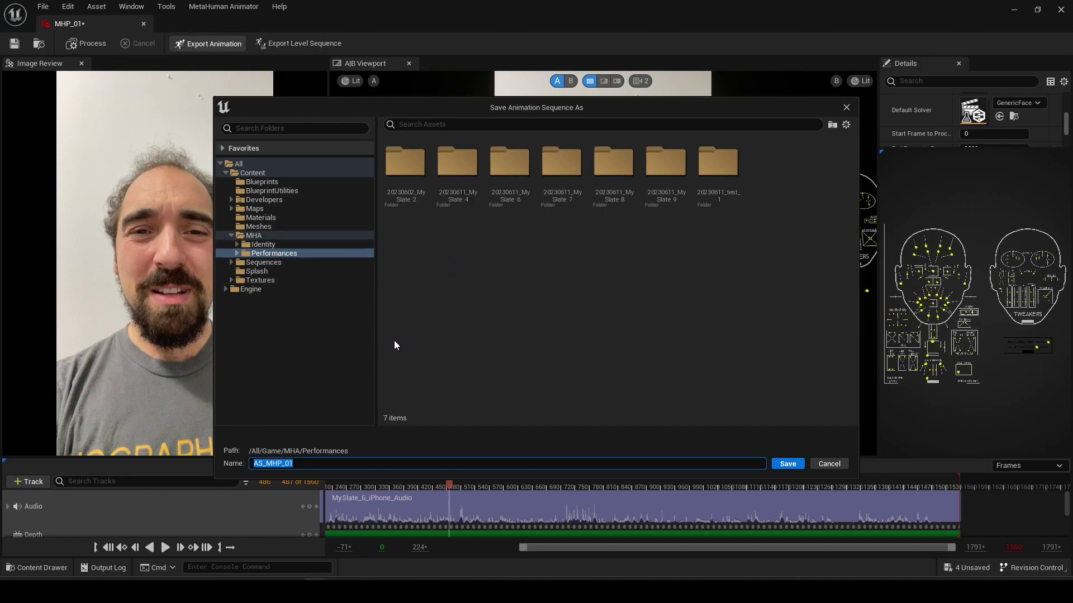
left_click(792, 464)
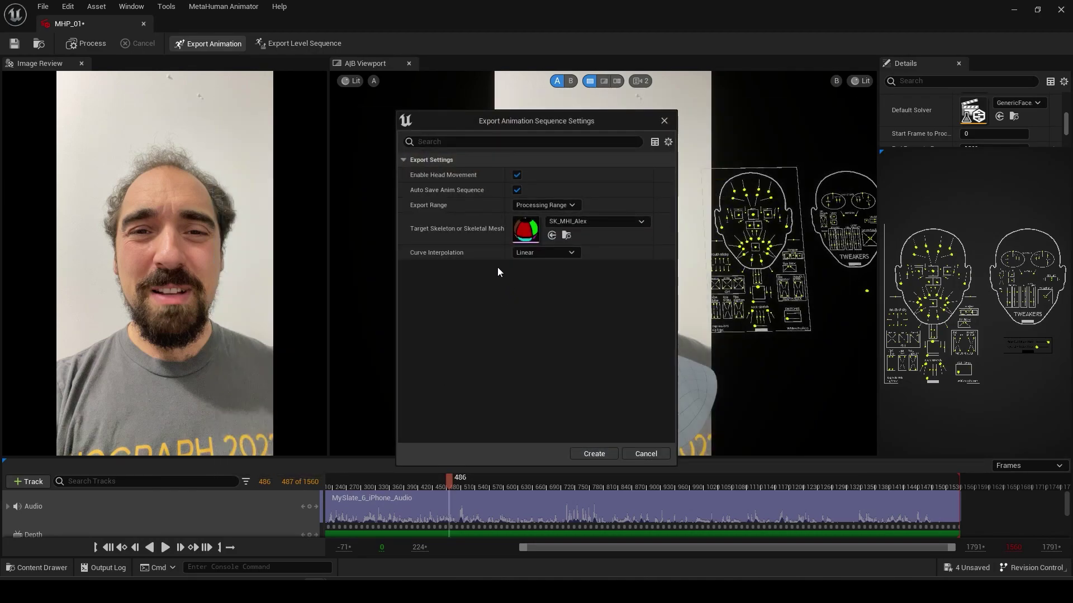
left_click(607, 223)
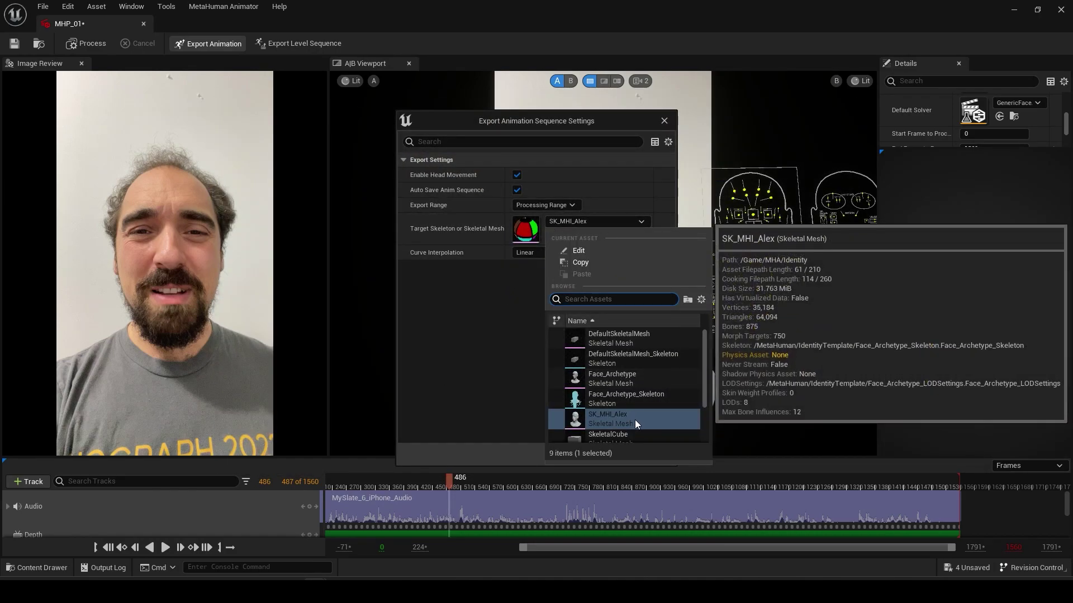
mouse_move(631, 377)
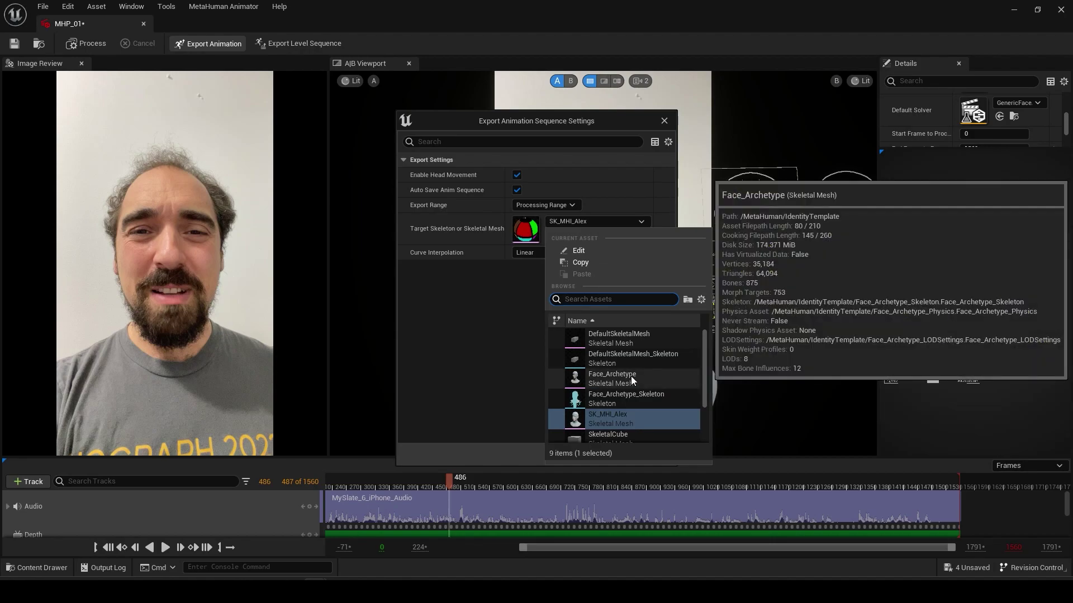
scroll(632, 382, "down", 3)
scroll(633, 394, "up", 3)
left_click(493, 319)
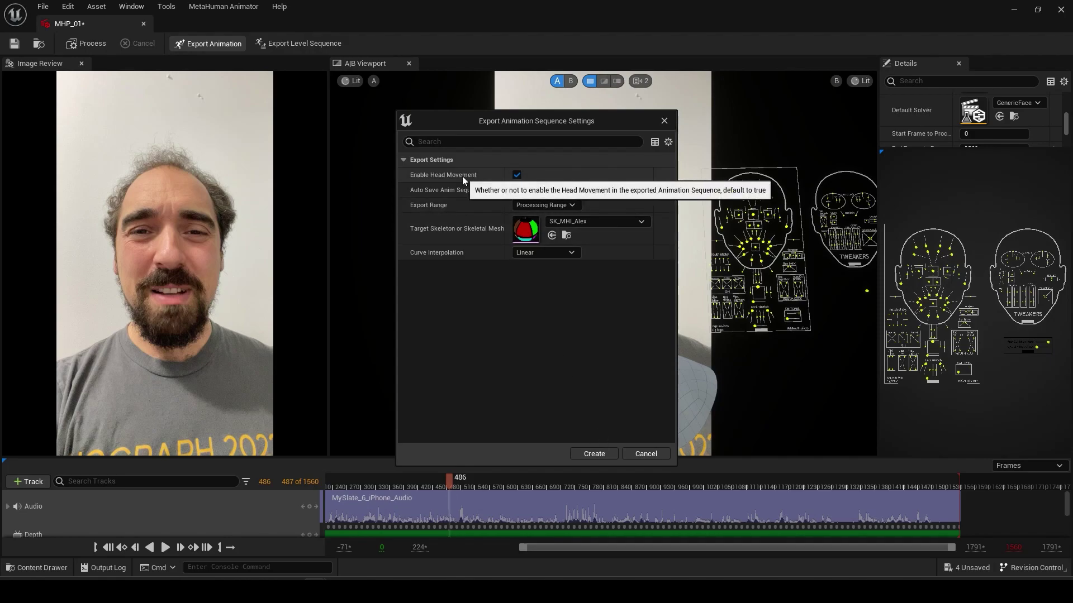
left_click(594, 454)
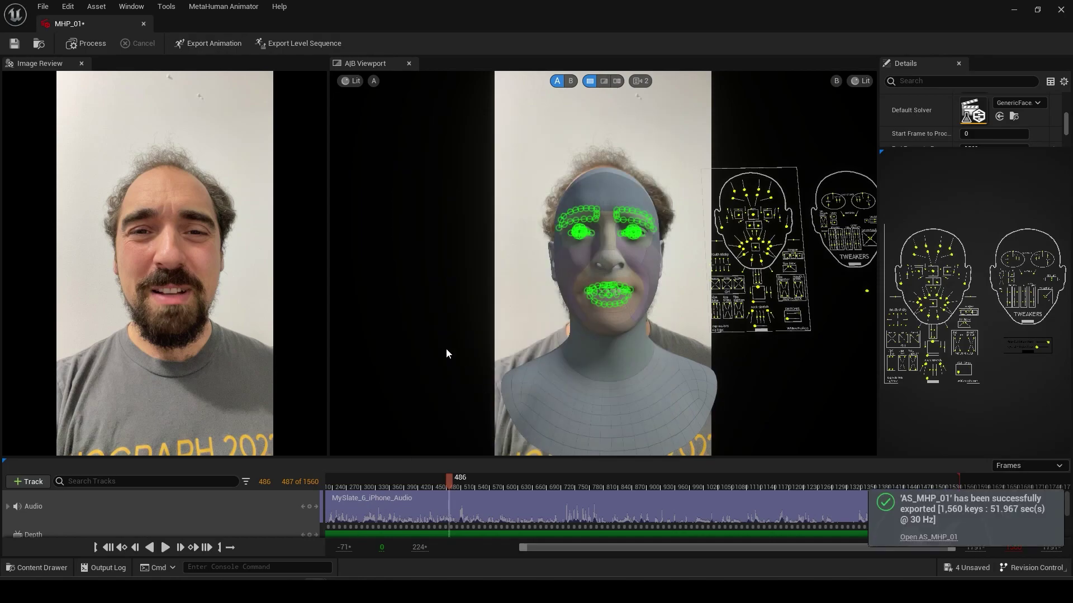
left_click(928, 537)
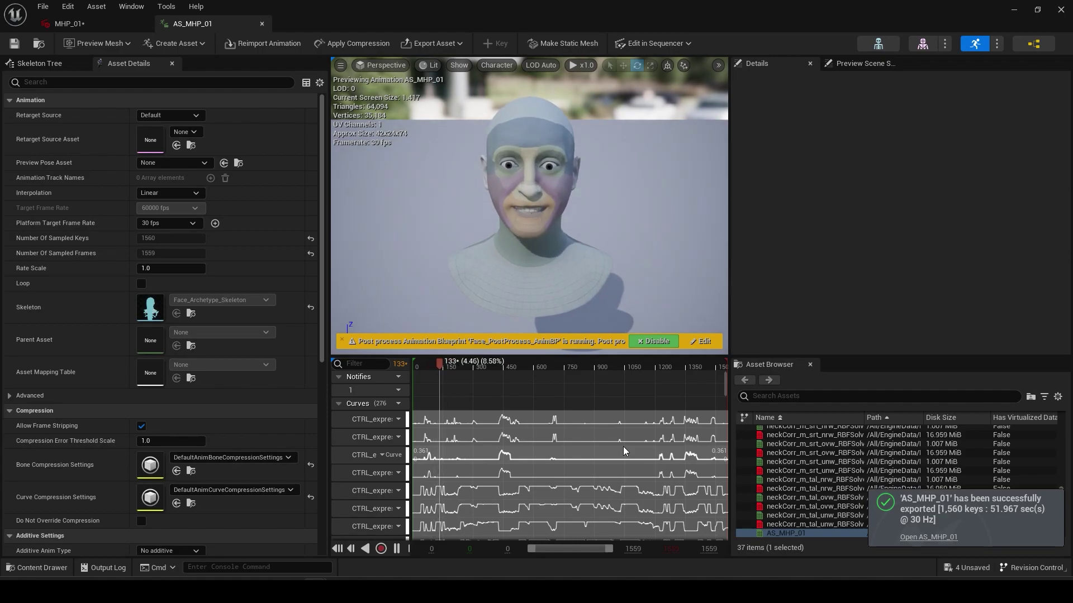
scroll(698, 458, "down", 5)
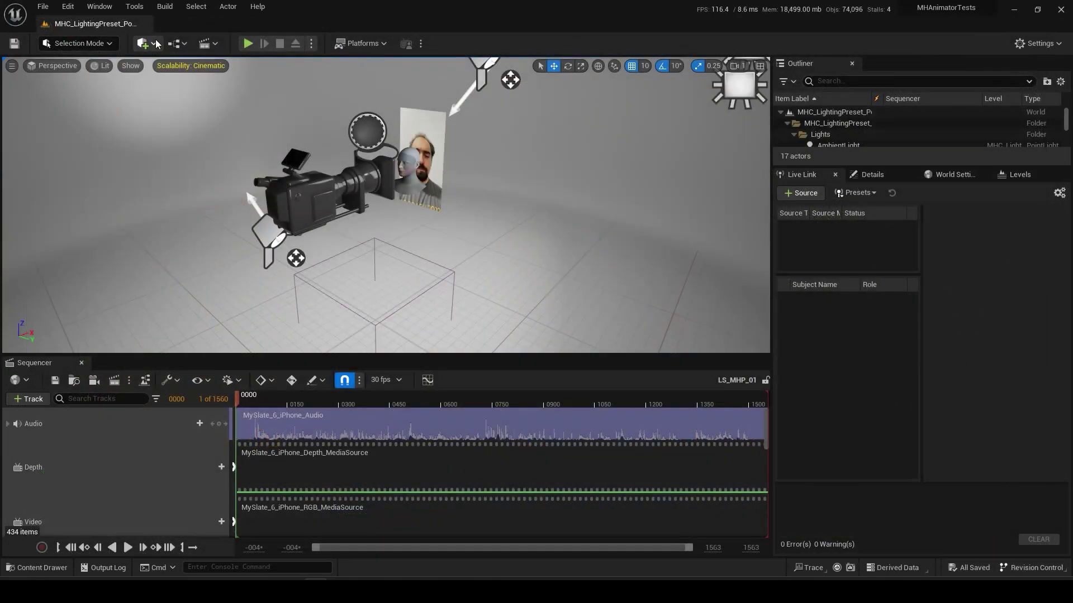
Move in on the animated head and video plane, and scrub and play back LS_MHP_01, stopping at frame 848.
right_click_drag(385, 204, 408, 176)
key("a")
scroll(436, 204, "down", 3)
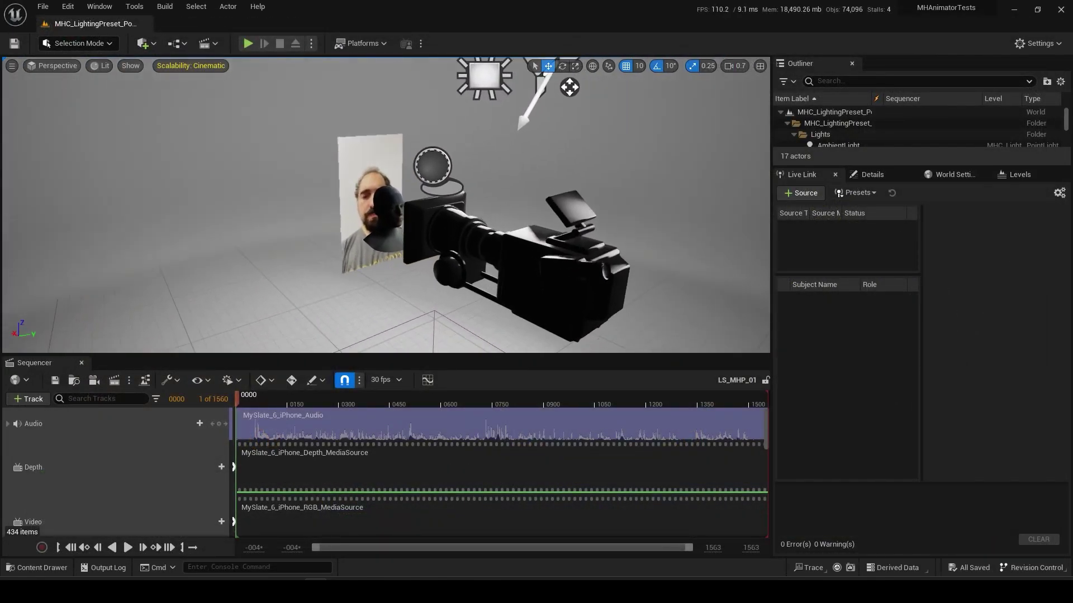
key("w")
key("d")
left_click_drag(268, 406, 392, 406)
left_click_drag(457, 404, 481, 403)
key("space")
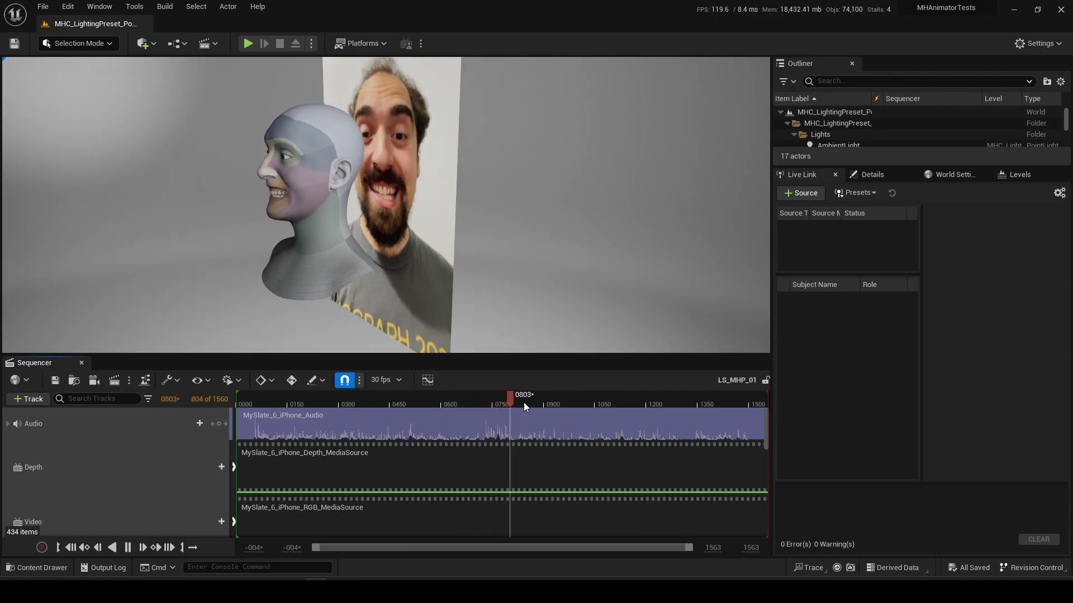
key("space")
Enlarge the Sequencer and collapse the MHP_01 track group.
mouse_move(317, 339)
right_mouse_down()
mouse_move(358, 339)
mouse_move(317, 339)
right_mouse_up()
left_click_drag(328, 354, 327, 264)
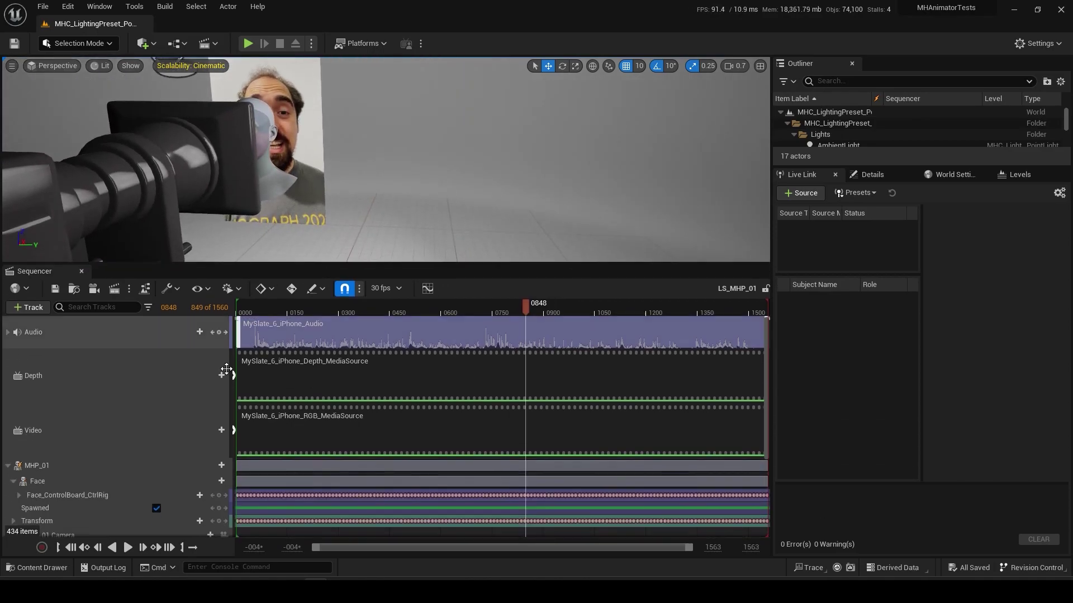
scroll(139, 442, "down", 2)
left_click(9, 414)
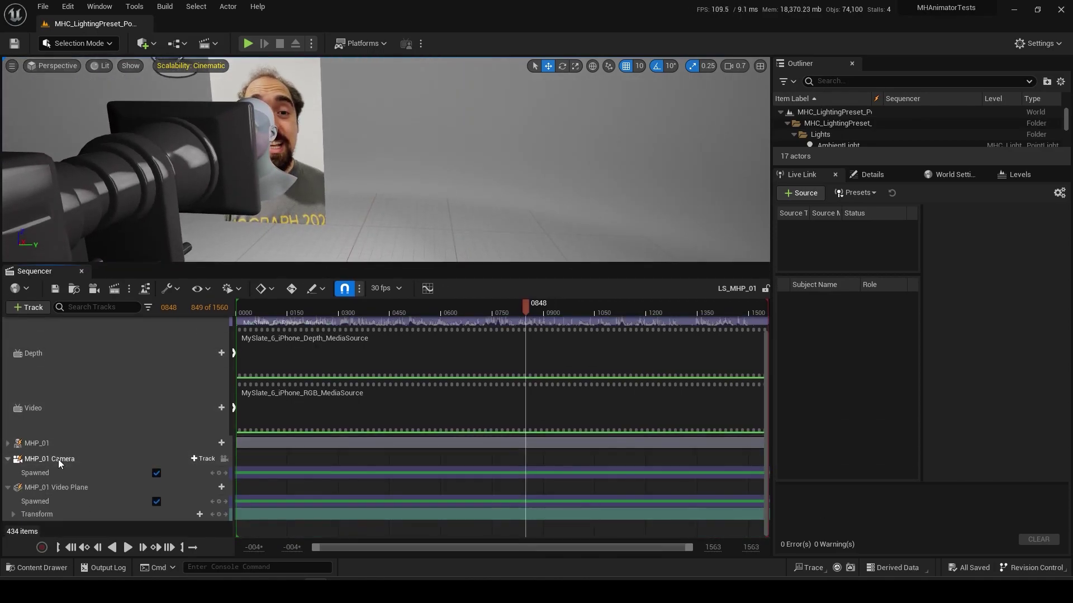
Duplicate the MHP_01 Video Plane beside the original along its Y axis, at about Y 60.
left_click(59, 458)
left_click(65, 487)
mouse_move(363, 256)
right_mouse_down()
mouse_move(335, 245)
mouse_move(341, 223)
mouse_move(318, 240)
mouse_move(346, 234)
mouse_move(366, 257)
right_mouse_up()
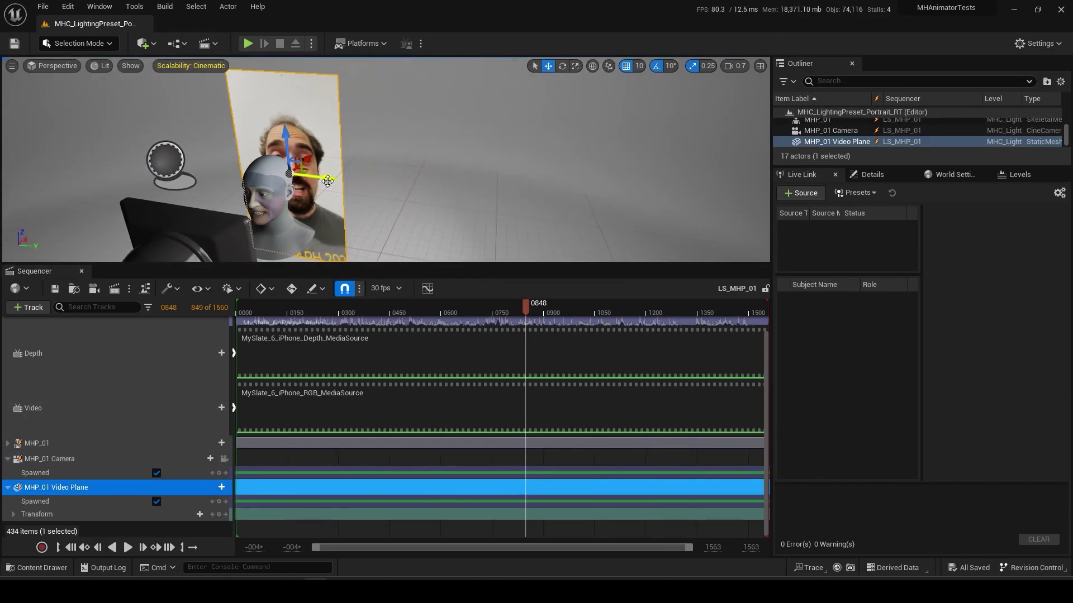
left_click_drag(327, 179, 466, 195, "alt")
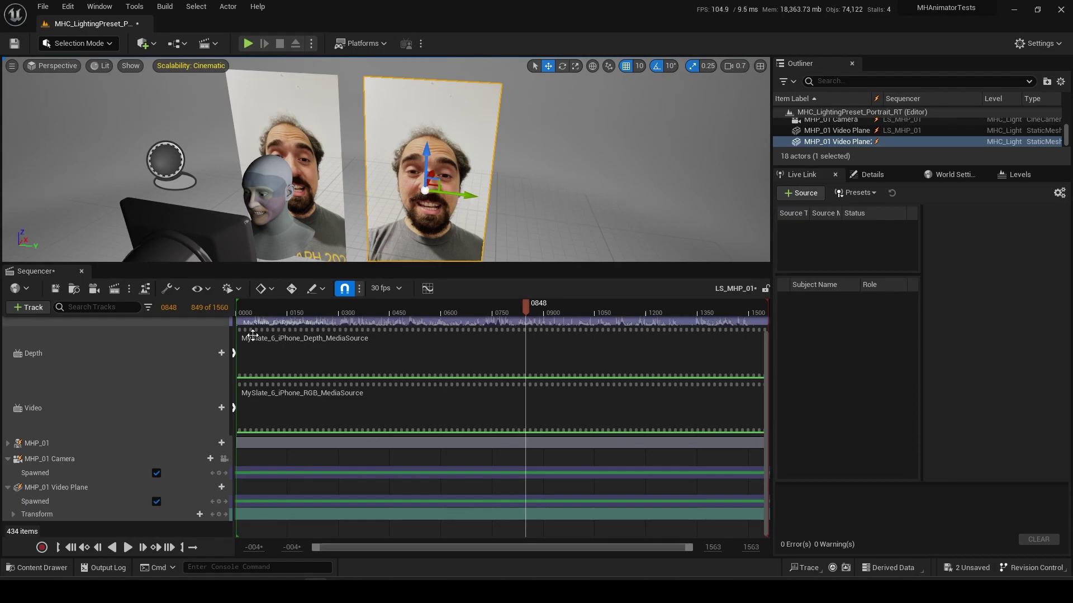
Rename the duplicated plane as MHP_01 Video Plane_Depth.
left_click(831, 143)
key("ctrl+Left")
key("ctrl+Left")
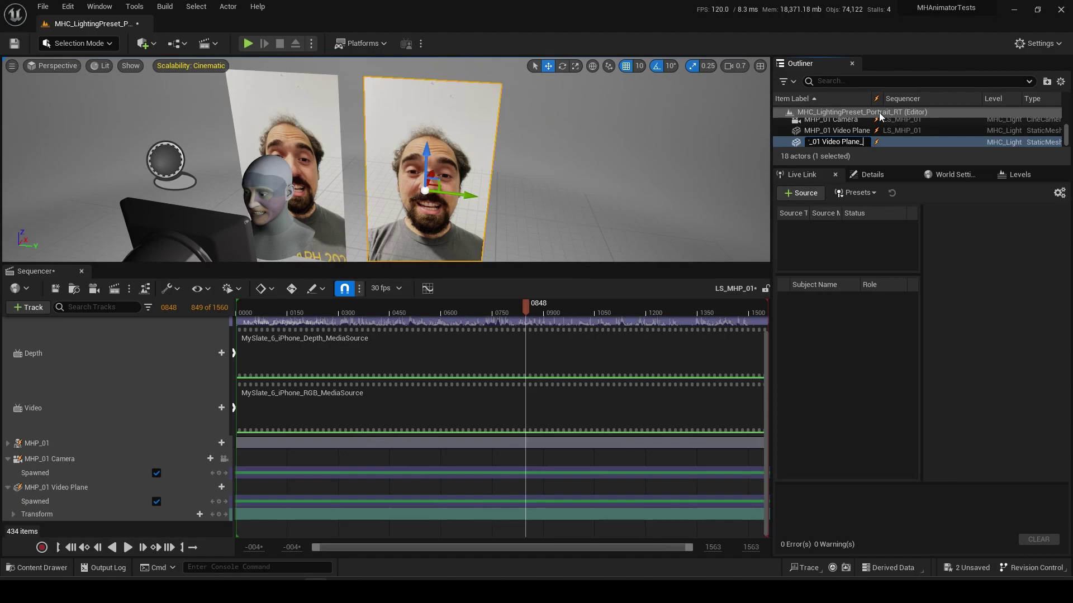
key("Return")
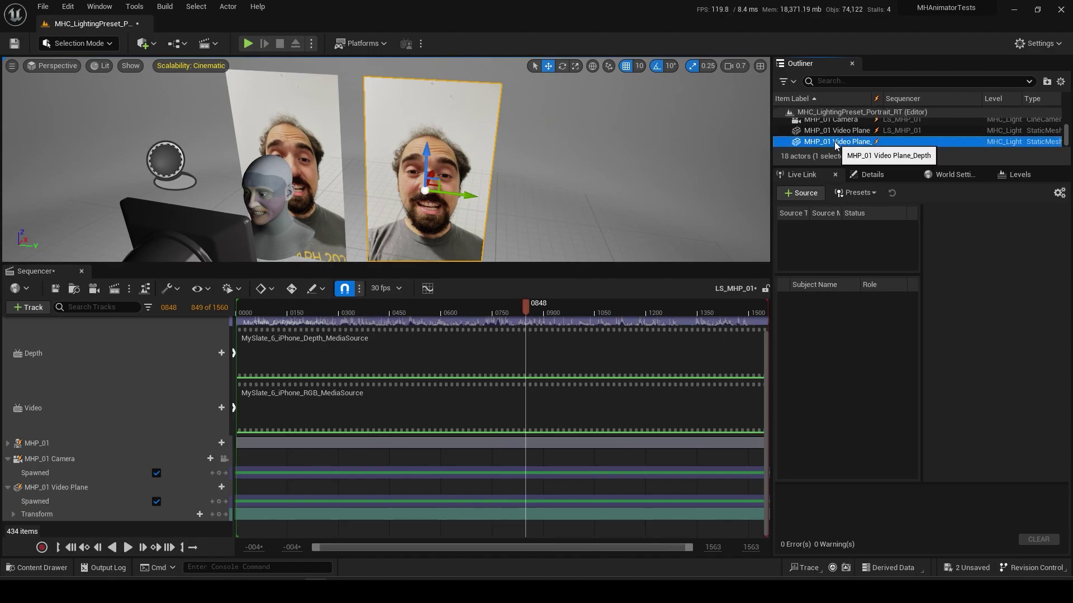
Add MHP_01 Video Plane_Depth to the LS_MHP_01 sequence and convert it to a spawnable.
left_click_drag(819, 147, 110, 464)
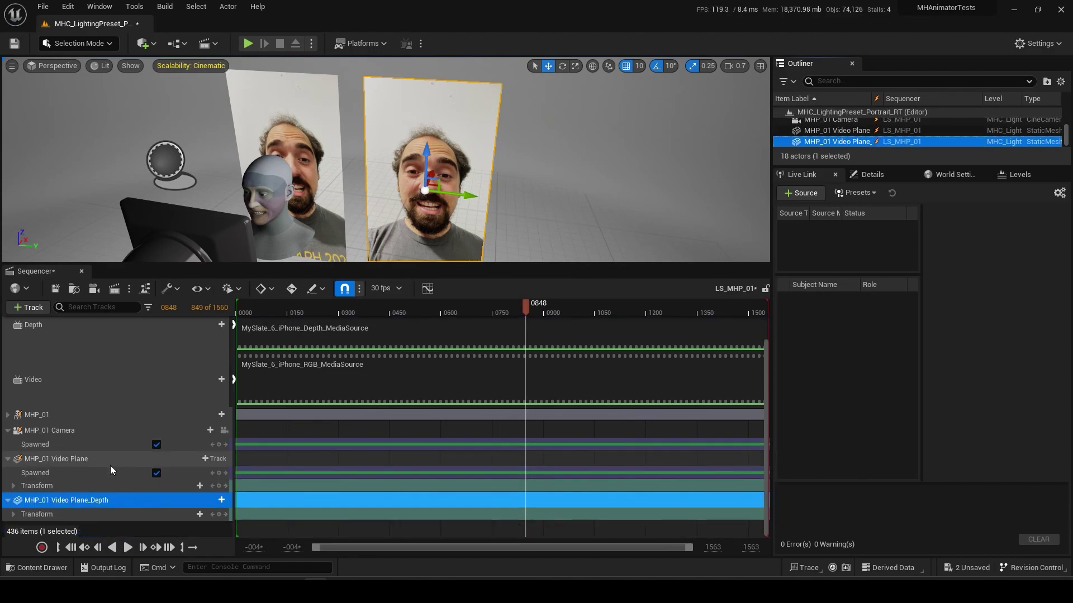
right_click(47, 498)
left_click(84, 221)
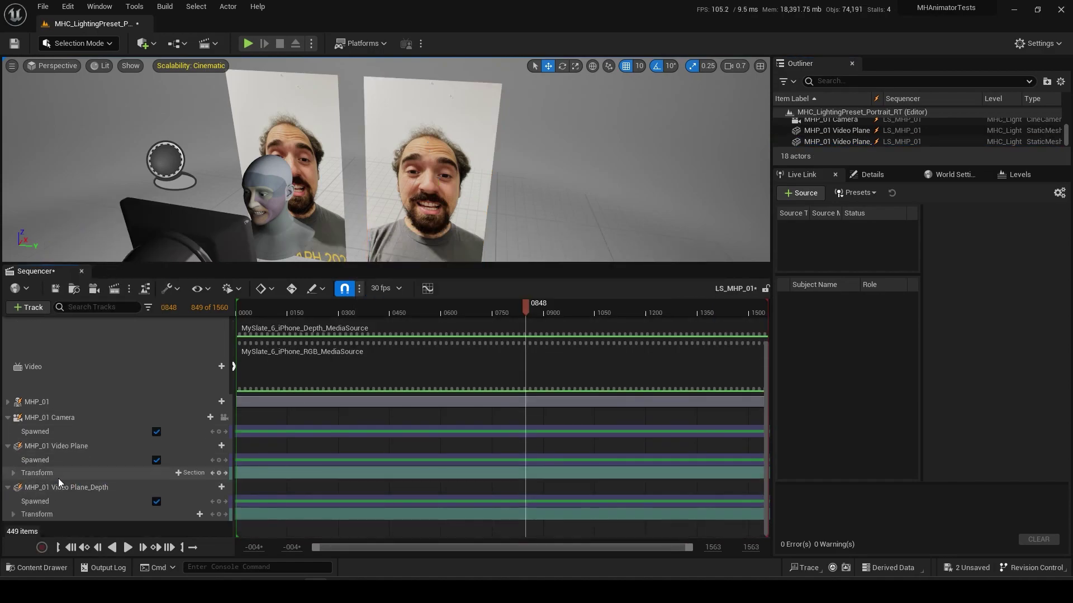
Locate the depth plane's material in LS_MHP_01_Assets and duplicate both MI_LS_MHP_01 and the media texture T_LS_MHP_01.
left_click(75, 489)
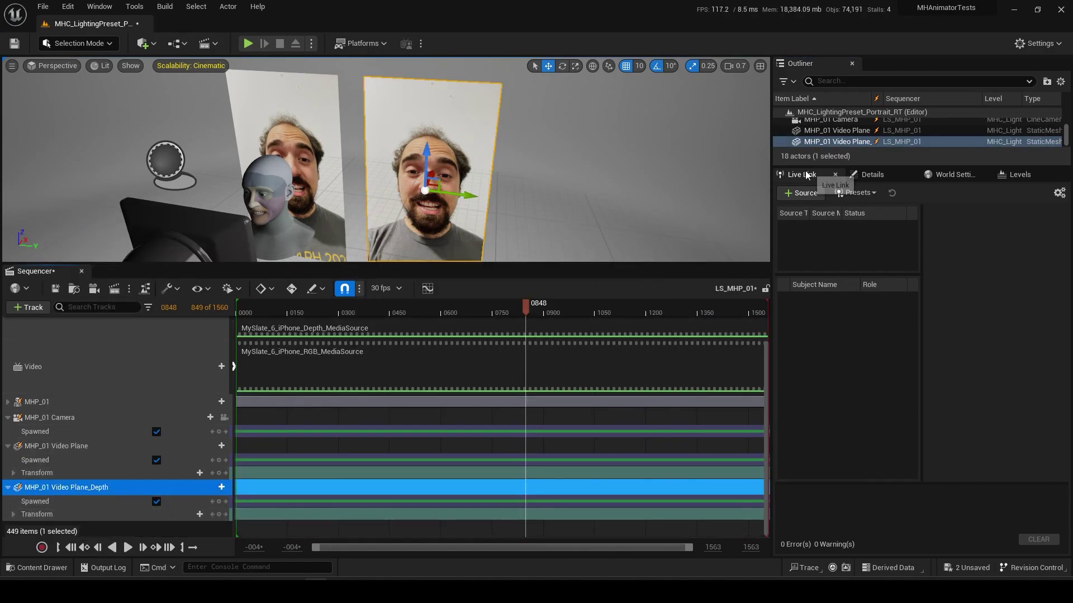
left_click_drag(806, 166, 816, 262)
left_click(868, 272)
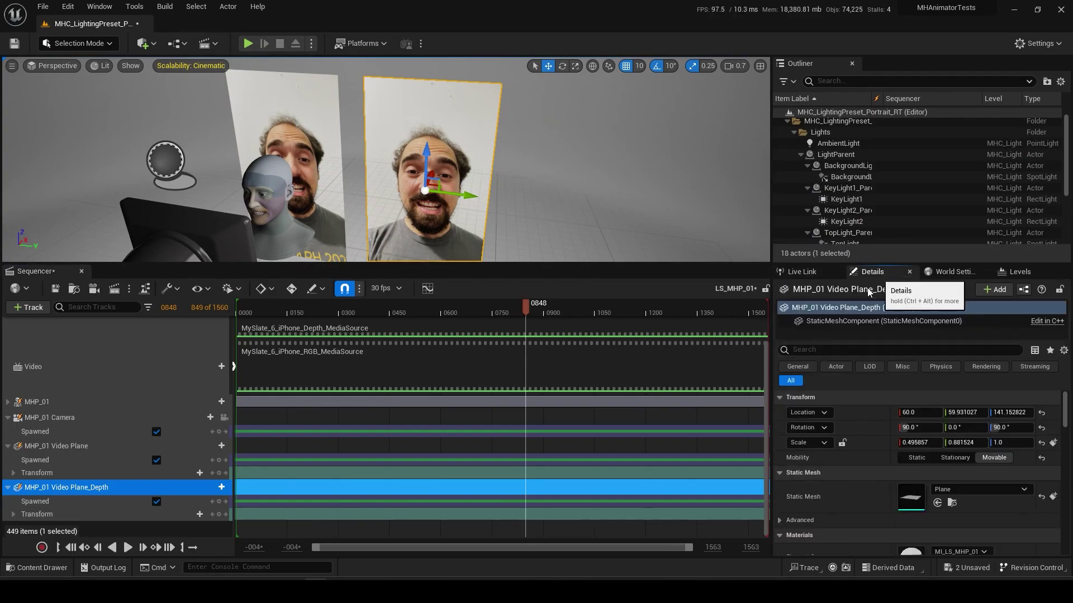
scroll(912, 437, "down", 5)
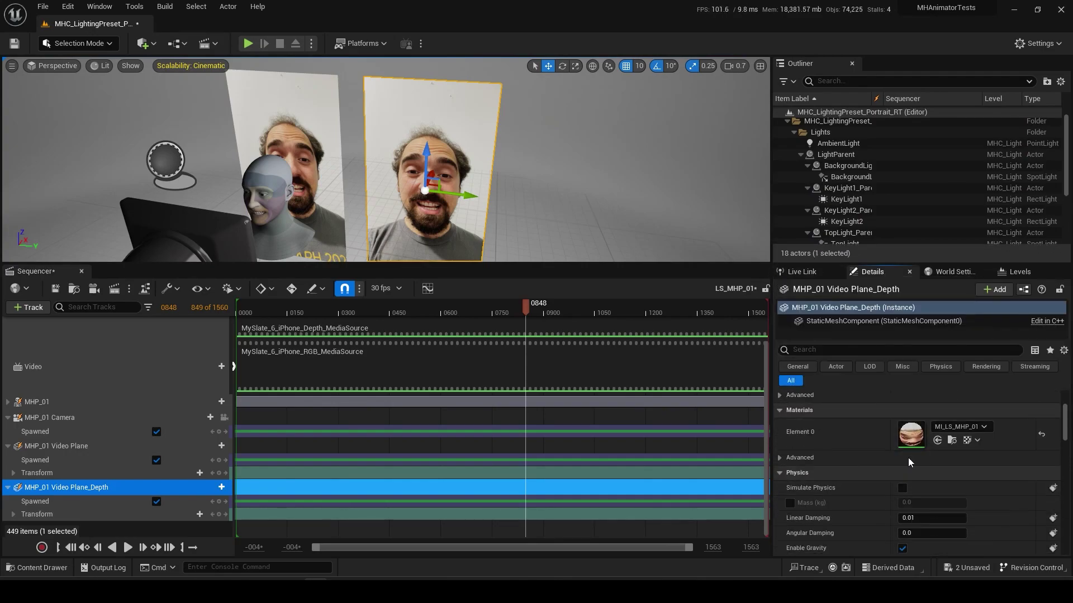
left_click(952, 441)
left_click(375, 385, "ctrl")
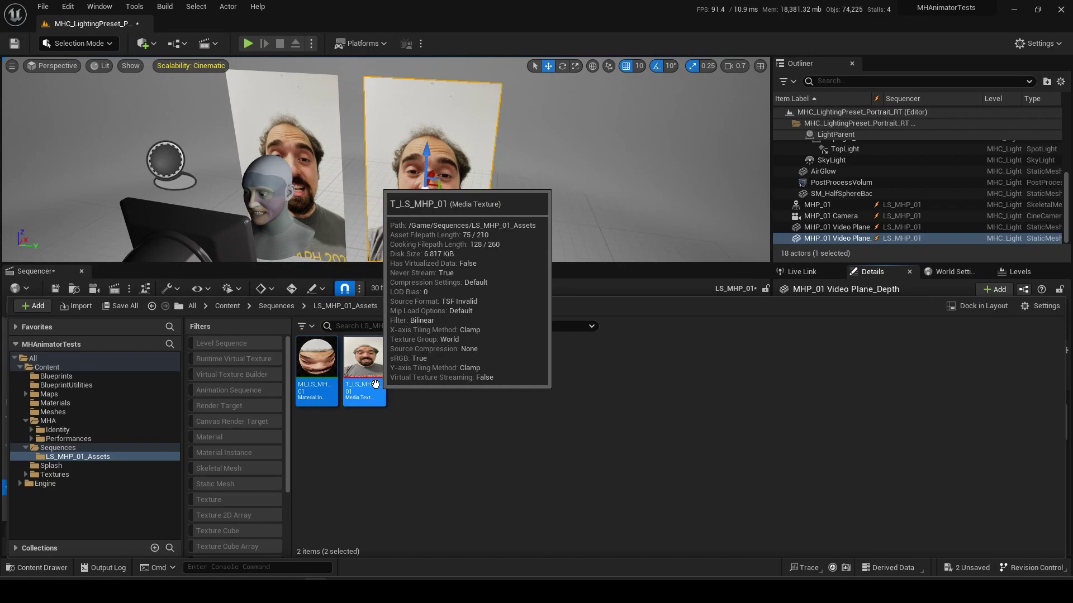
right_click(375, 384)
left_click(441, 196)
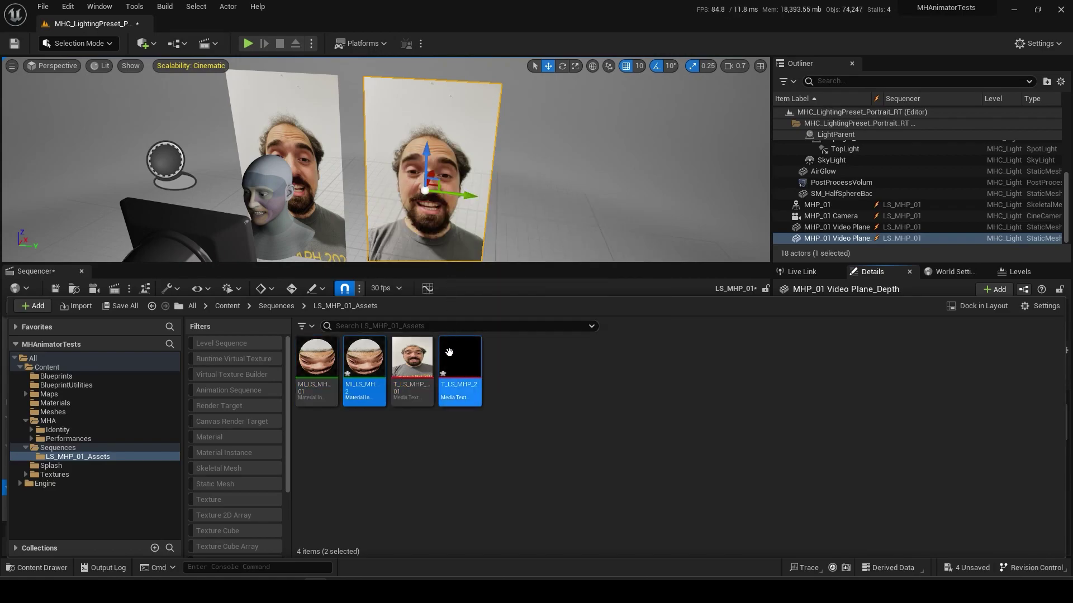
Examine the duplicated media texture T_LS_MHP_2 and its media player setting, then close it.
left_click(411, 384)
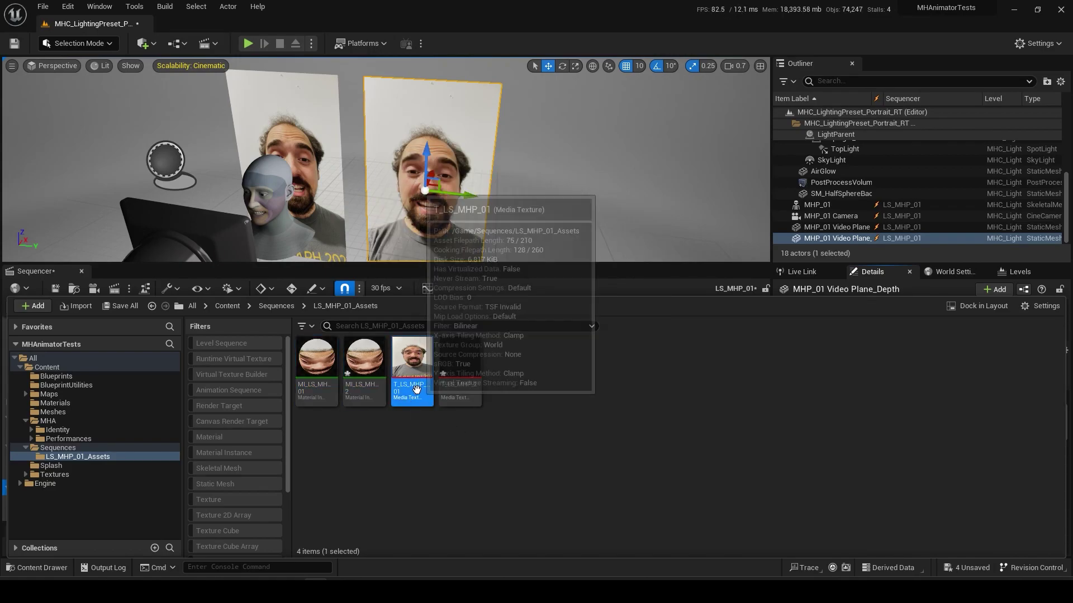
double_click(458, 368)
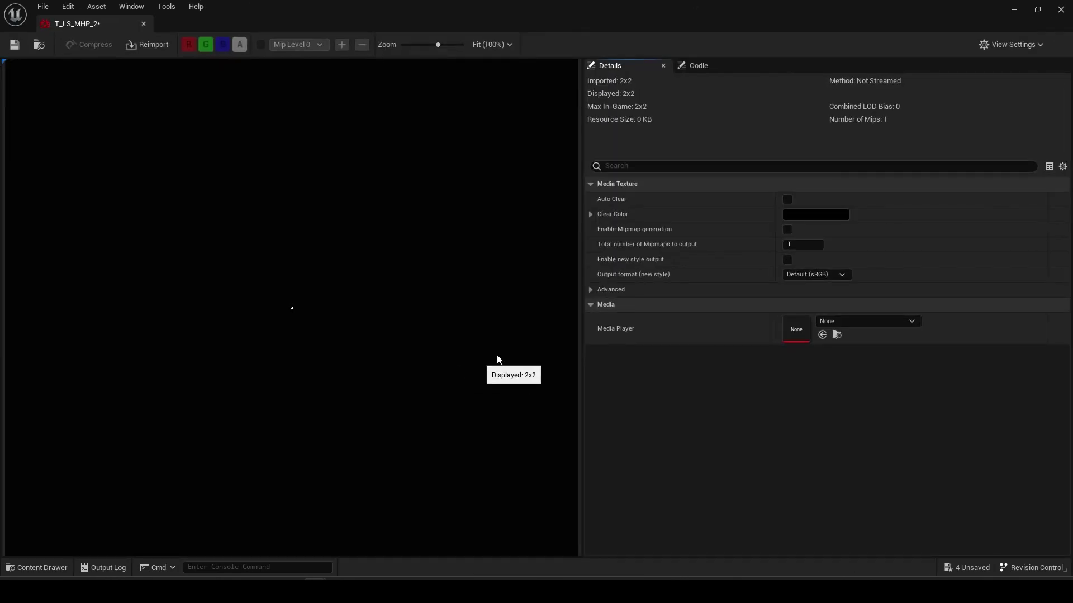
left_click(822, 322)
left_click(821, 322)
left_click(144, 23)
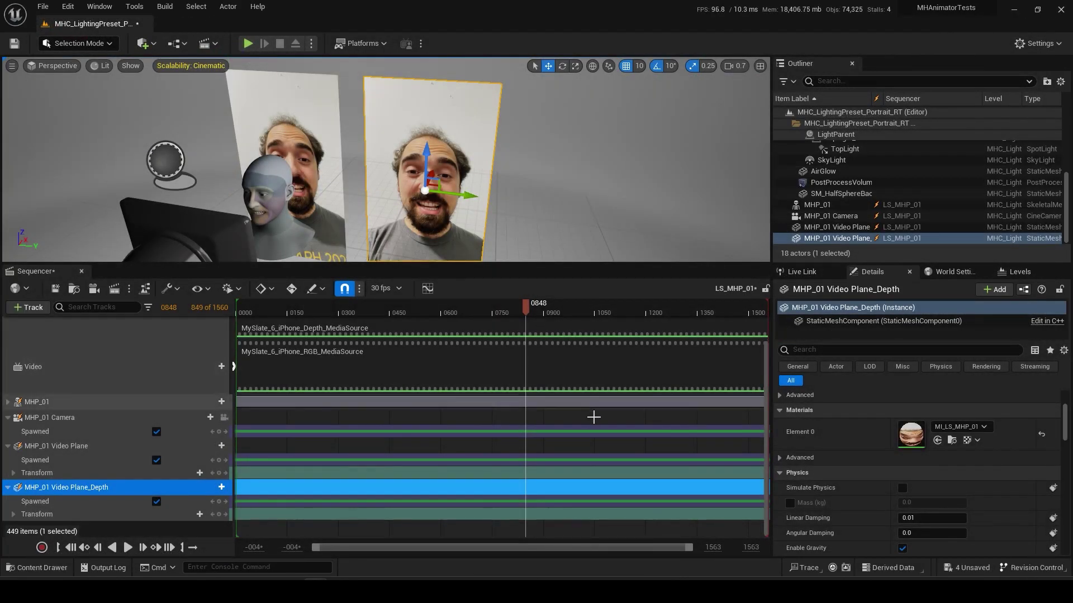
Set the MediaTexture parameter of material instance MI_LS_MHP_2 to T_LS_MHP_2, then save and close it.
double_click(363, 360)
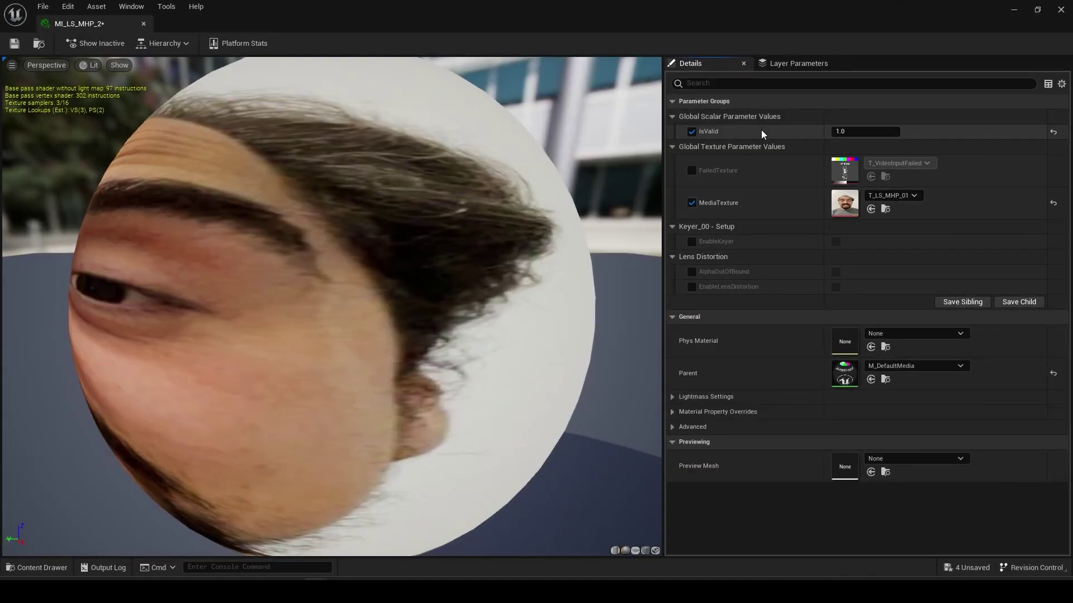
left_click(892, 195)
left_click(771, 519)
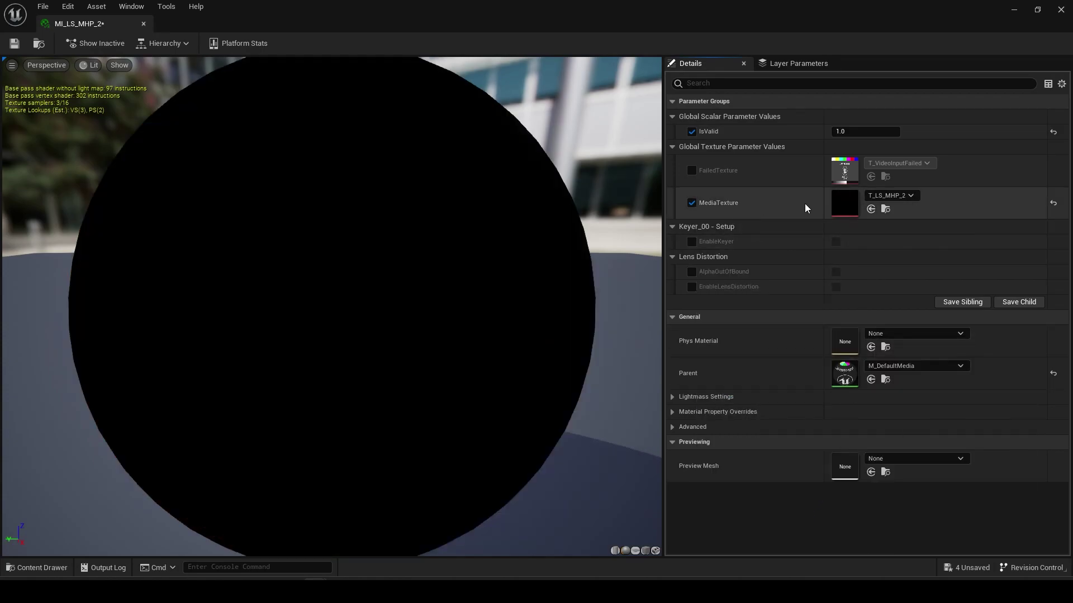
left_click(15, 43)
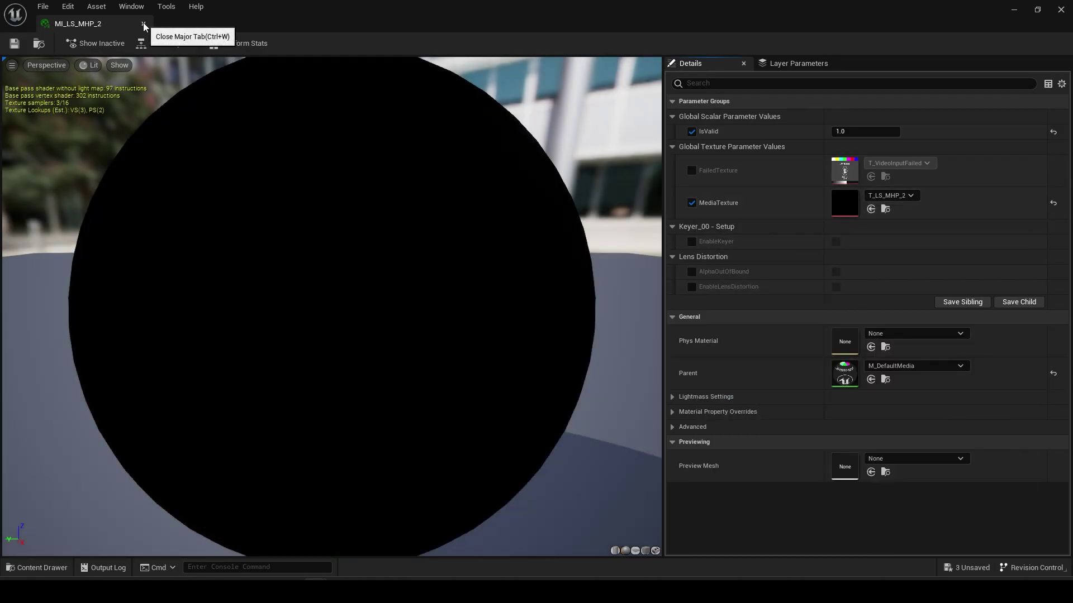
left_click(143, 23)
left_click_drag(525, 307, 482, 311)
left_click(82, 491)
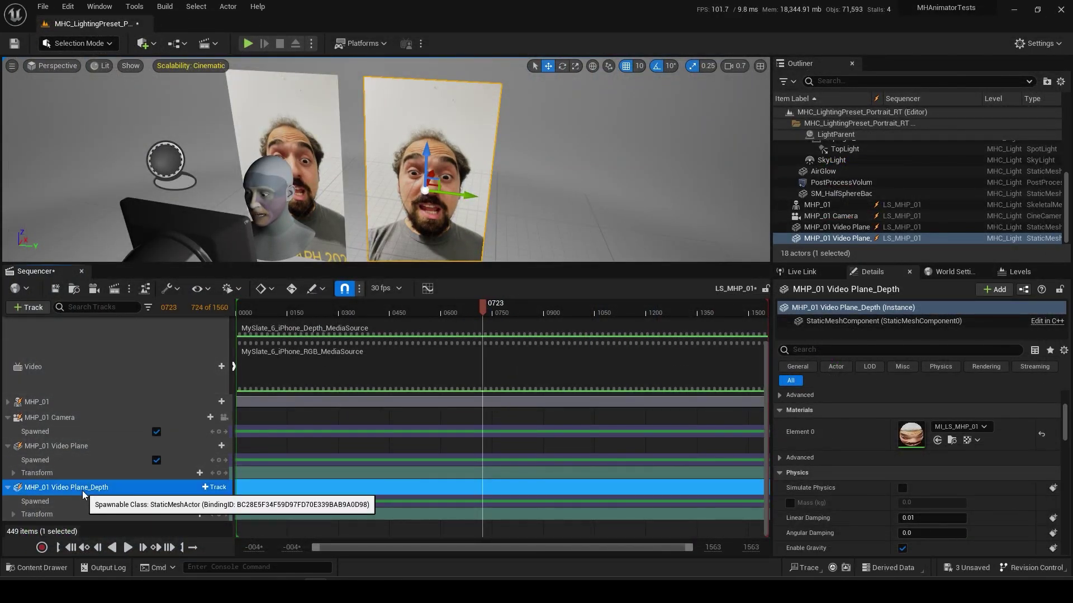
right_click(82, 490)
key("Escape")
Set the media texture of the Depth track's MySlate_6_iPhone_Depth_MediaSource section to T_LS_MHP_2.
scroll(147, 484, "up", 3)
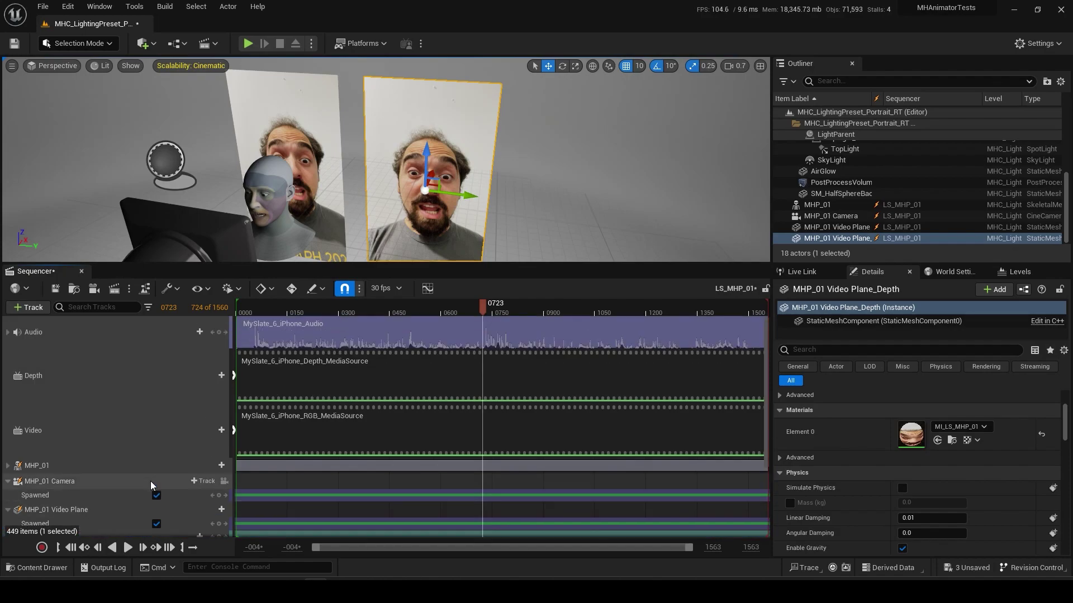
left_click(187, 428)
right_click(417, 378)
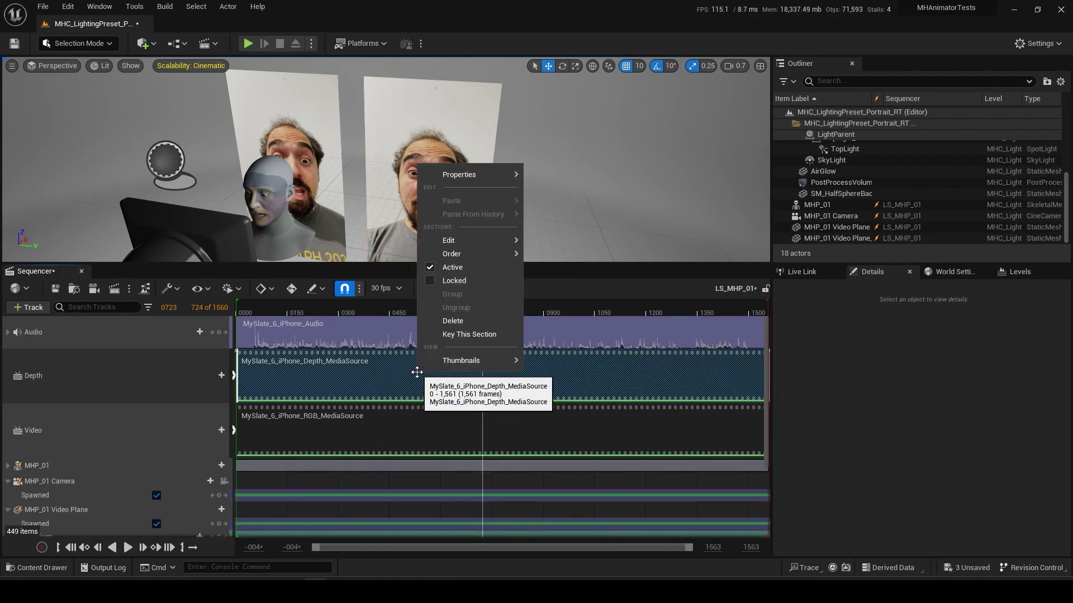
mouse_move(459, 174)
left_click(724, 409)
scroll(777, 324, "down", 2)
left_click(771, 296)
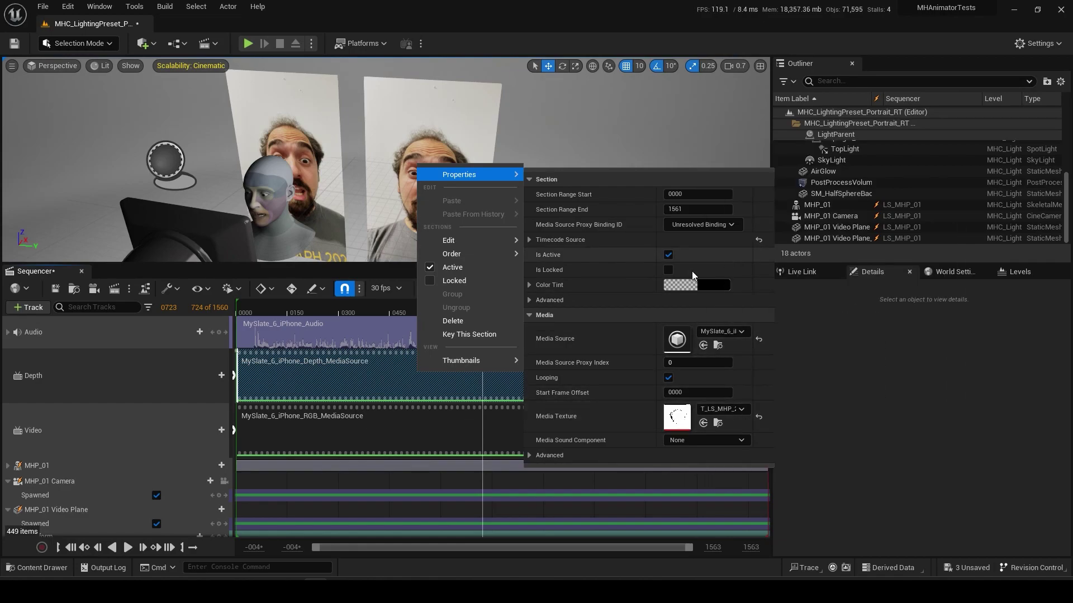
left_click(380, 483)
Assign material MI_LS_MHP_2 to MHP_01 Video Plane_Depth and save the changes.
left_click_drag(487, 313, 449, 313)
left_click(436, 190)
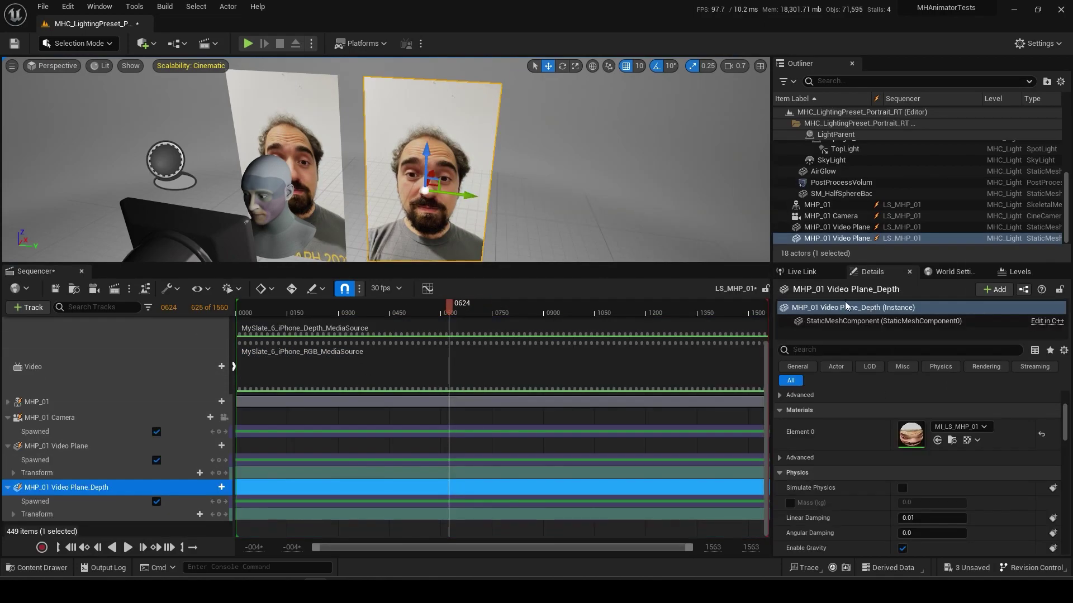
double_click(909, 432)
left_click(885, 194)
left_click(781, 507)
left_click(12, 45)
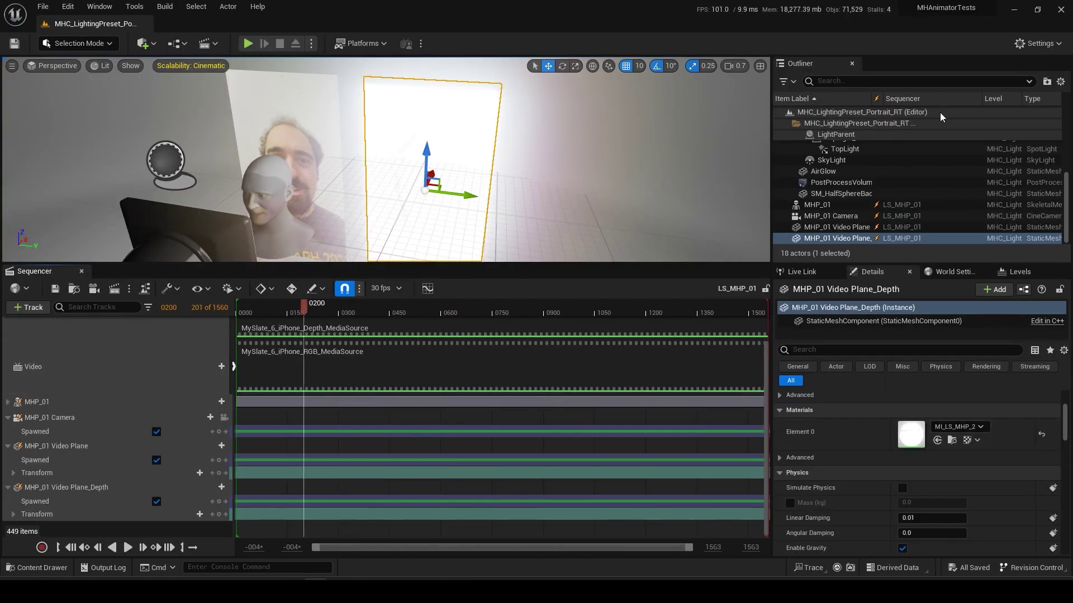
Set the PostProcessVolume's bloom method to Standard, then enable and lower its bloom intensity.
left_click(863, 81)
type("post")
left_click(843, 134)
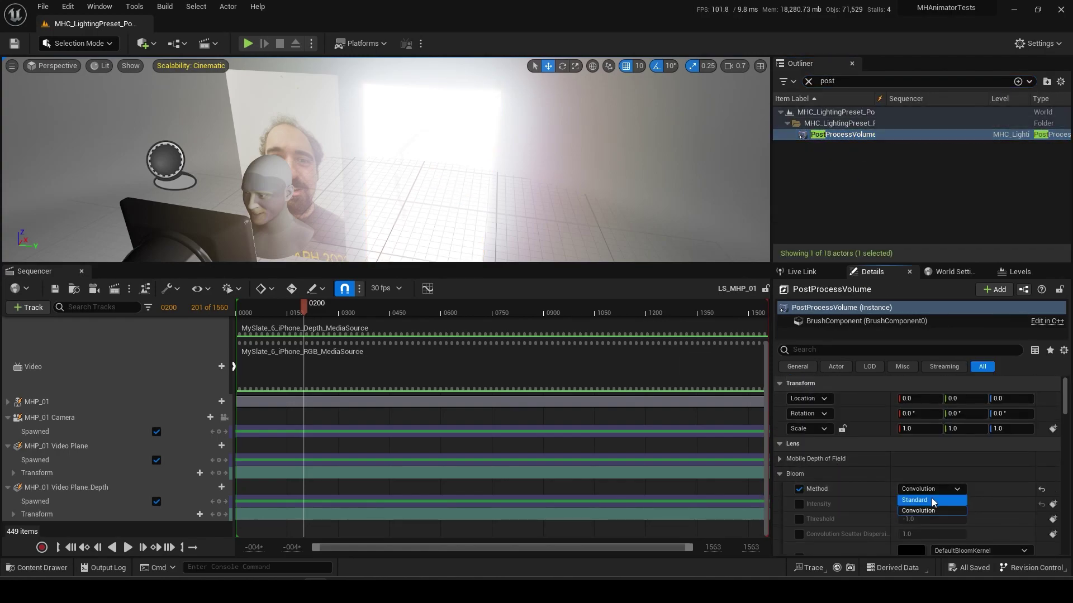
left_click(932, 500)
left_click(800, 505)
left_click_drag(943, 504, 888, 504)
mouse_move(341, 314)
left_mouse_down()
mouse_move(356, 315)
mouse_move(331, 317)
left_mouse_up()
Select MHP_01 Video Plane_Depth and open its material instance MI_LS_MHP_2.
left_click(433, 184)
right_click_drag(434, 184, 446, 178)
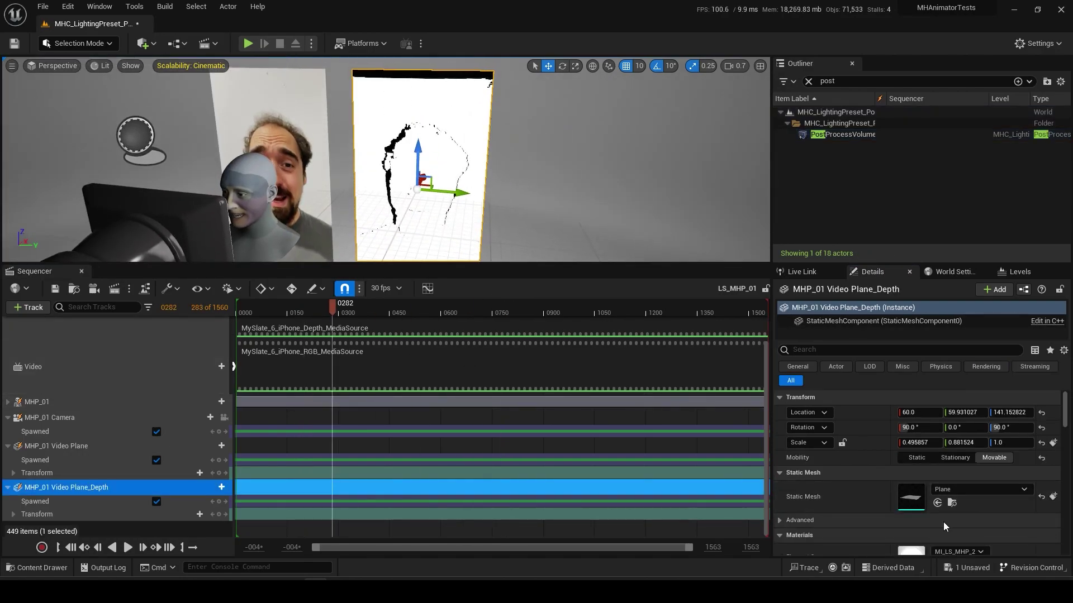
scroll(933, 525, "down", 2)
double_click(911, 505)
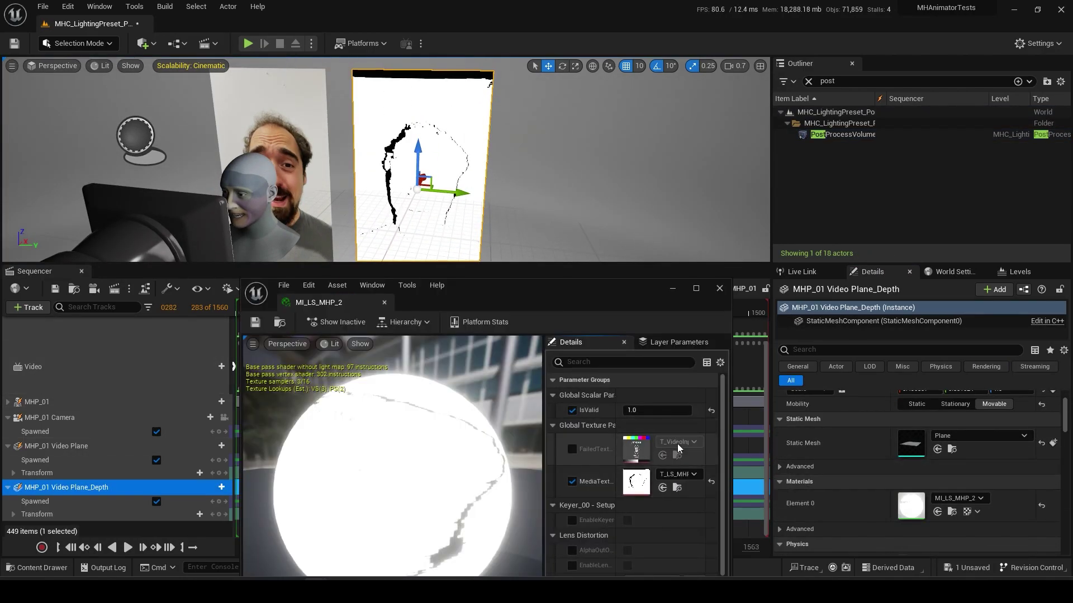
In MI_LS_MHP_2's material property overrides, set Blend Mode to Opaque, enable the Shading Model override, and save.
scroll(678, 449, "down", 3)
left_click_drag(606, 292, 594, 129)
scroll(599, 374, "down", 1)
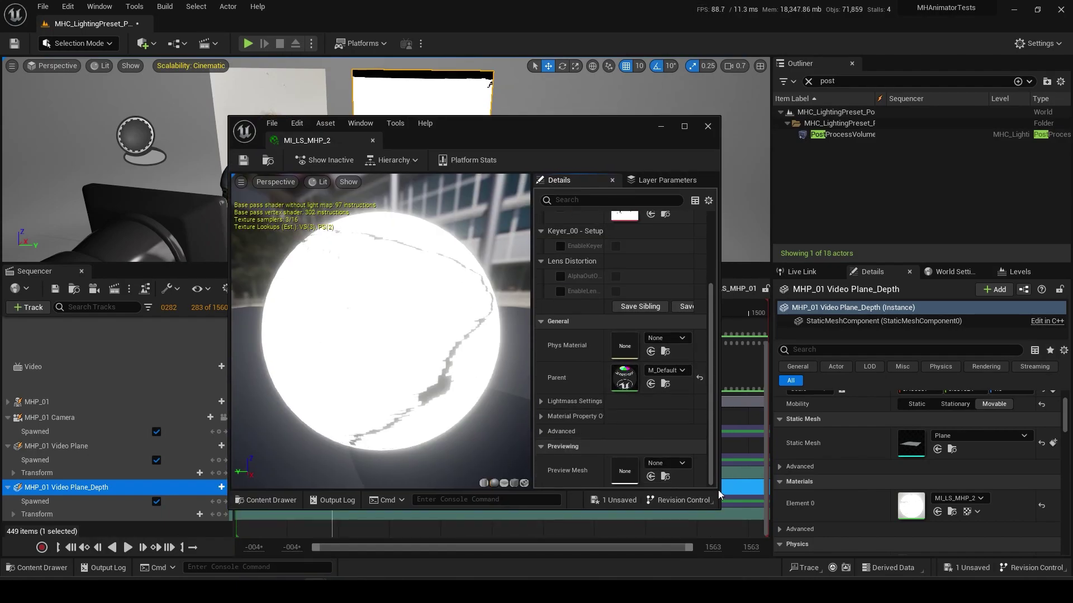
left_click(556, 417)
scroll(556, 417, "down", 1)
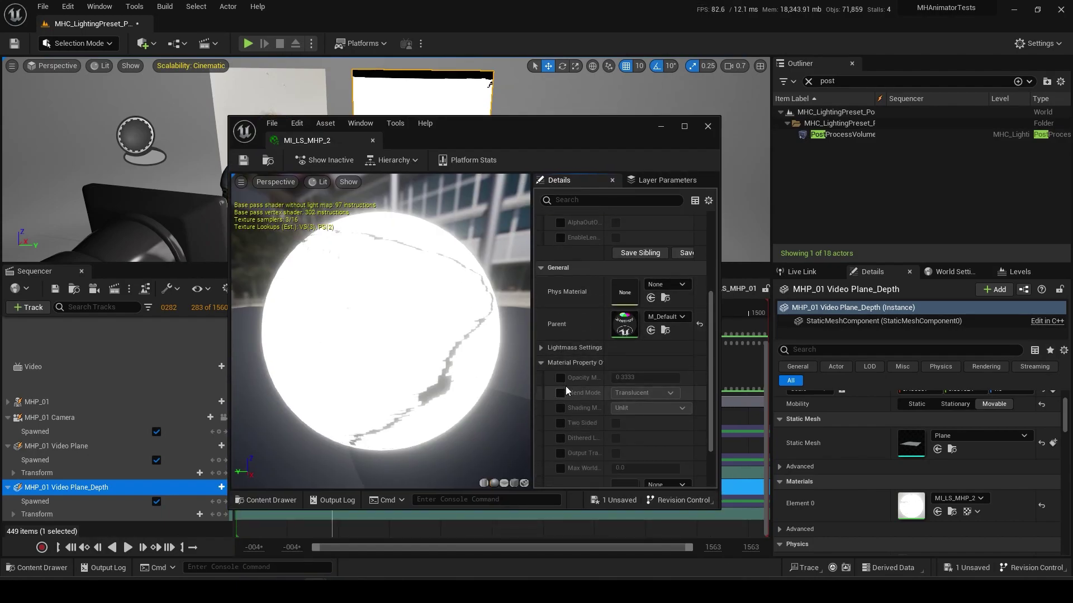
left_click(560, 393)
left_click(646, 393)
left_click(663, 404)
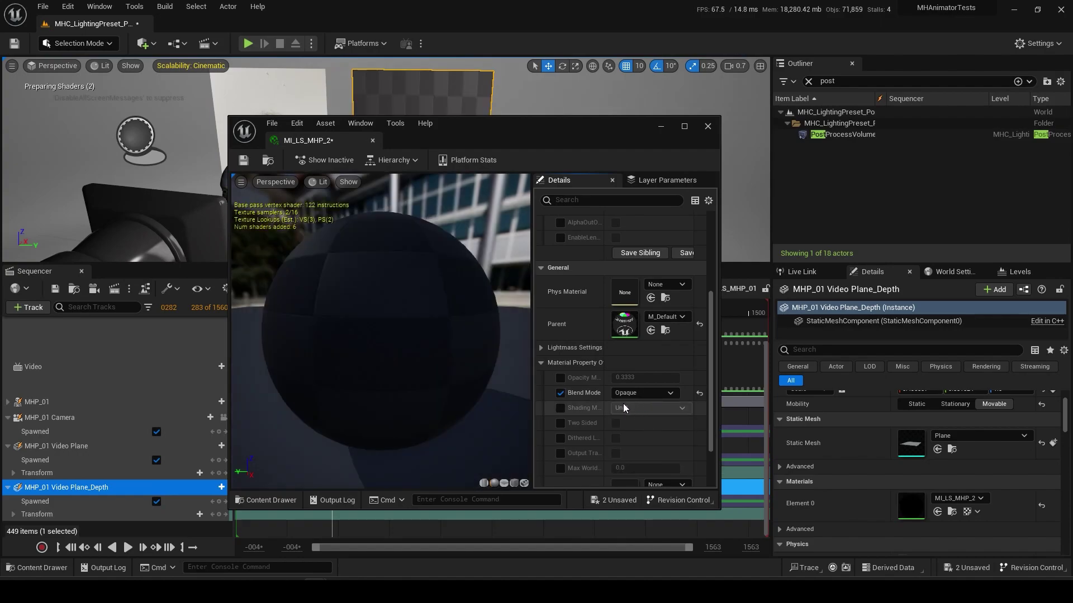
left_click(560, 408)
left_click(243, 161)
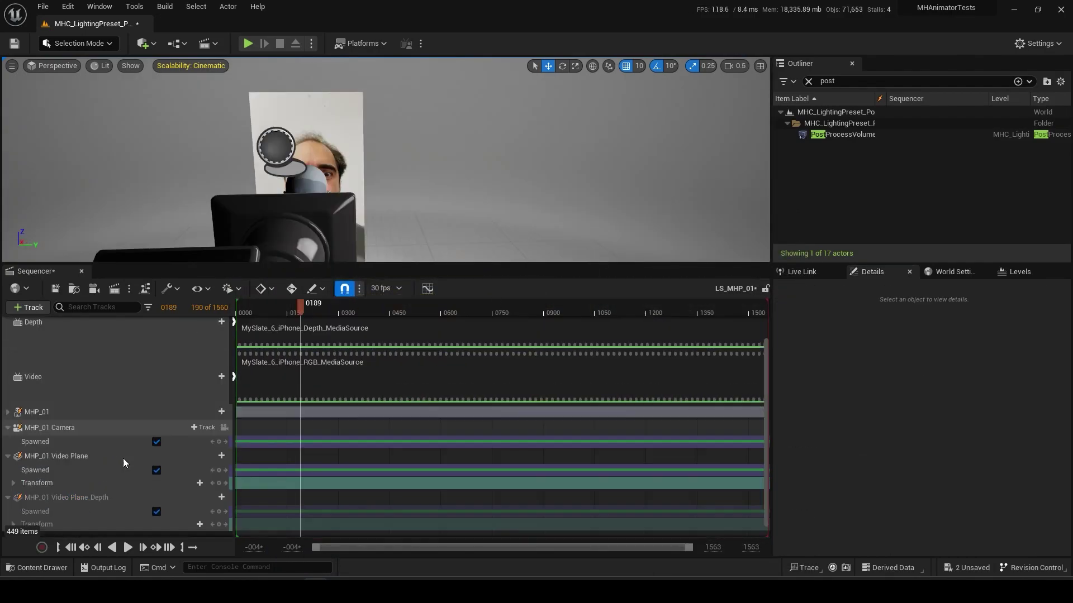
View the scene through MHP_01 Camera and play a short stretch of the sequence.
scroll(123, 458, "down", 1)
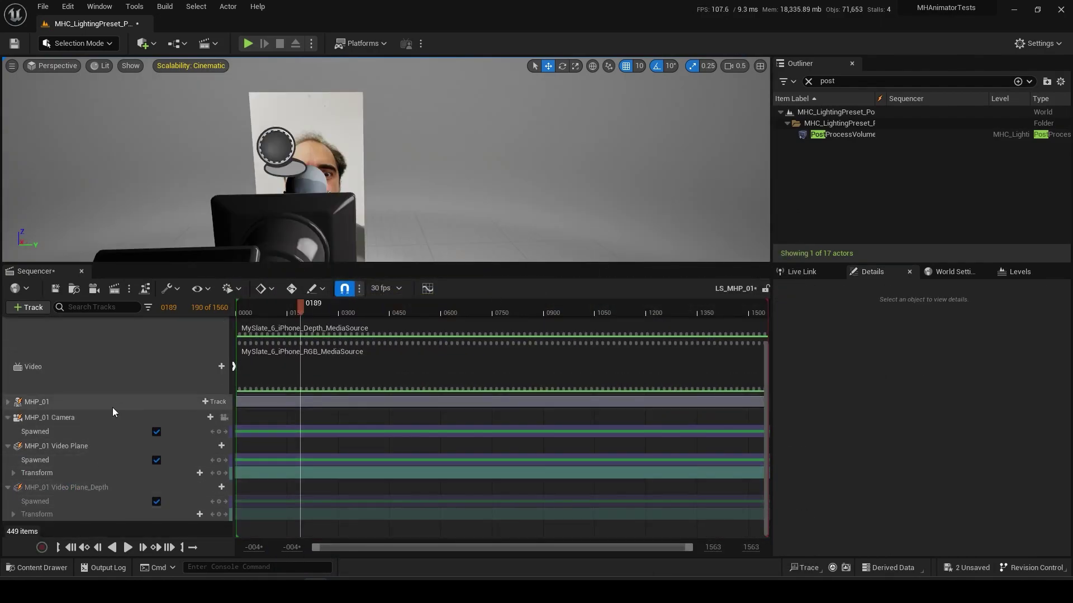
left_click(101, 416)
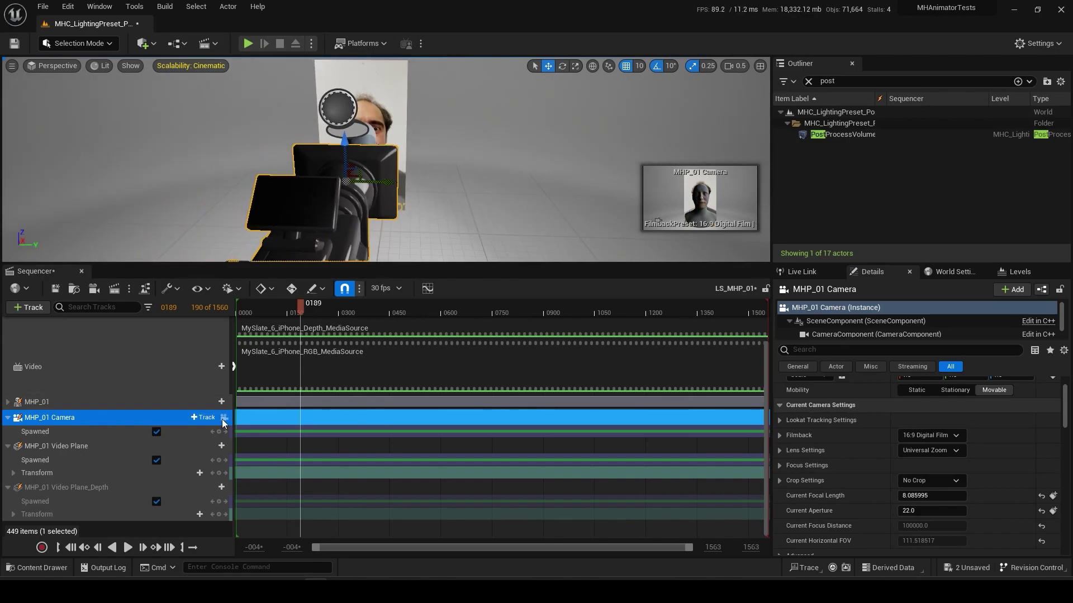
left_click(224, 418)
left_click(270, 306)
key("space")
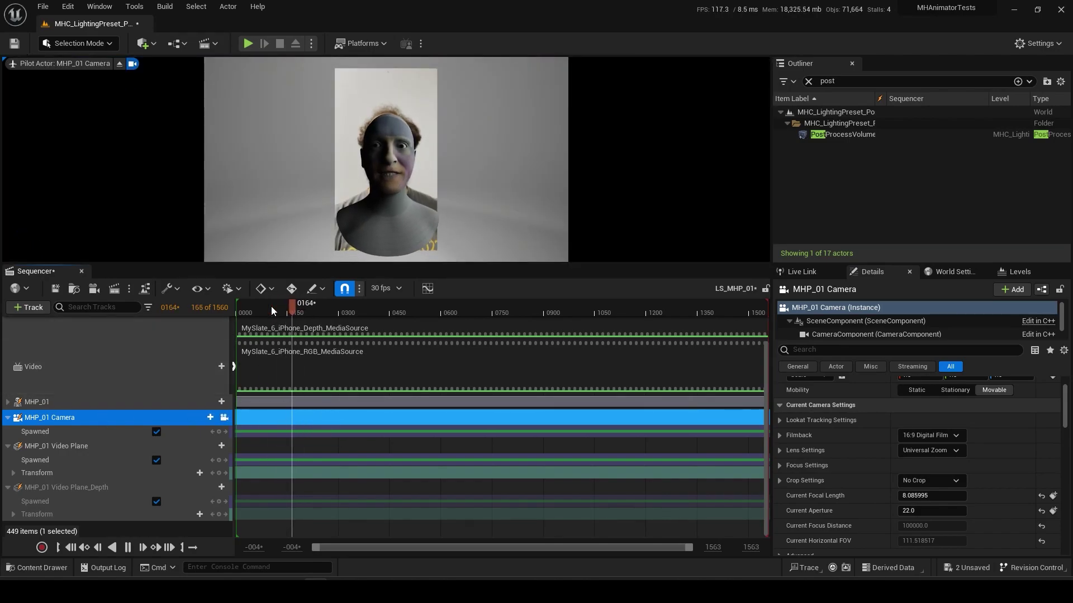
key("space")
Mute the Depth media track and scrub the sequence to check the video and head.
scroll(142, 395, "up", 1)
right_click(124, 374)
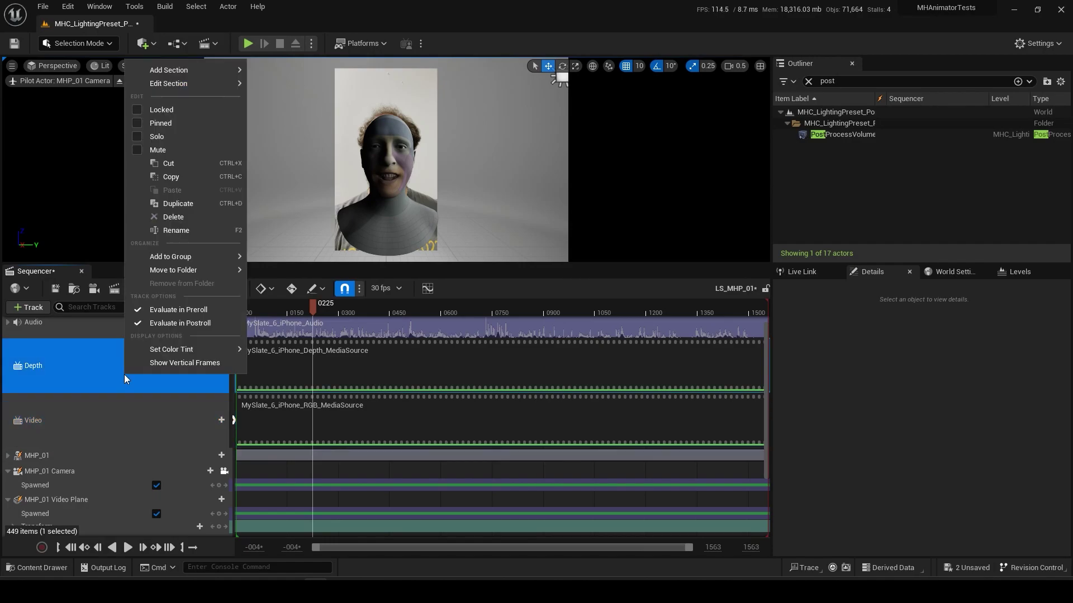
left_click(374, 312)
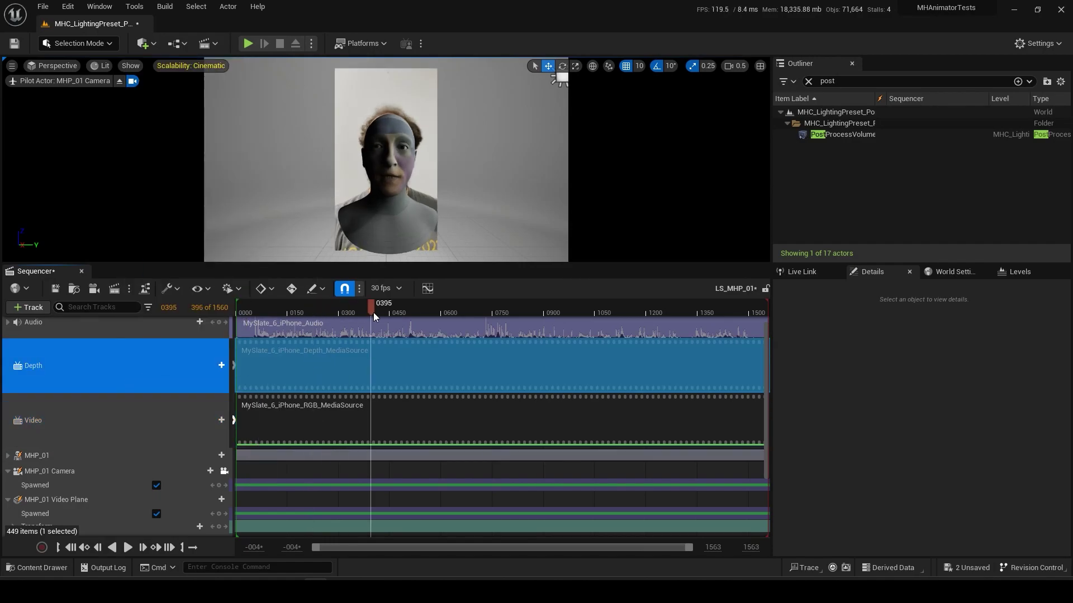
left_click_drag(380, 314, 408, 314)
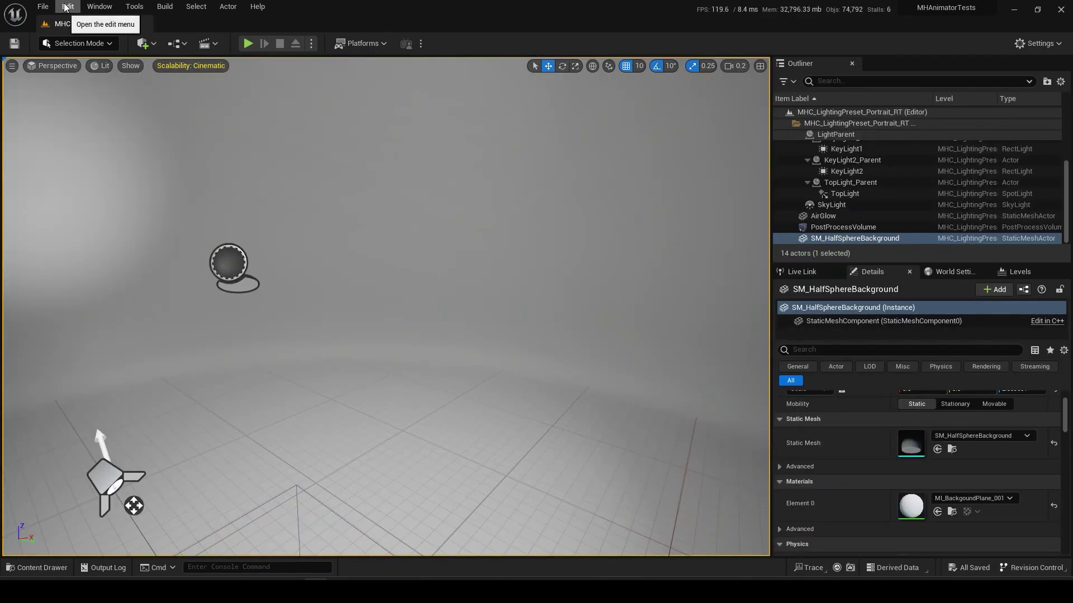
Look up the Near Clip Plane setting in the project settings, then close them.
left_click(67, 6)
left_click(120, 163)
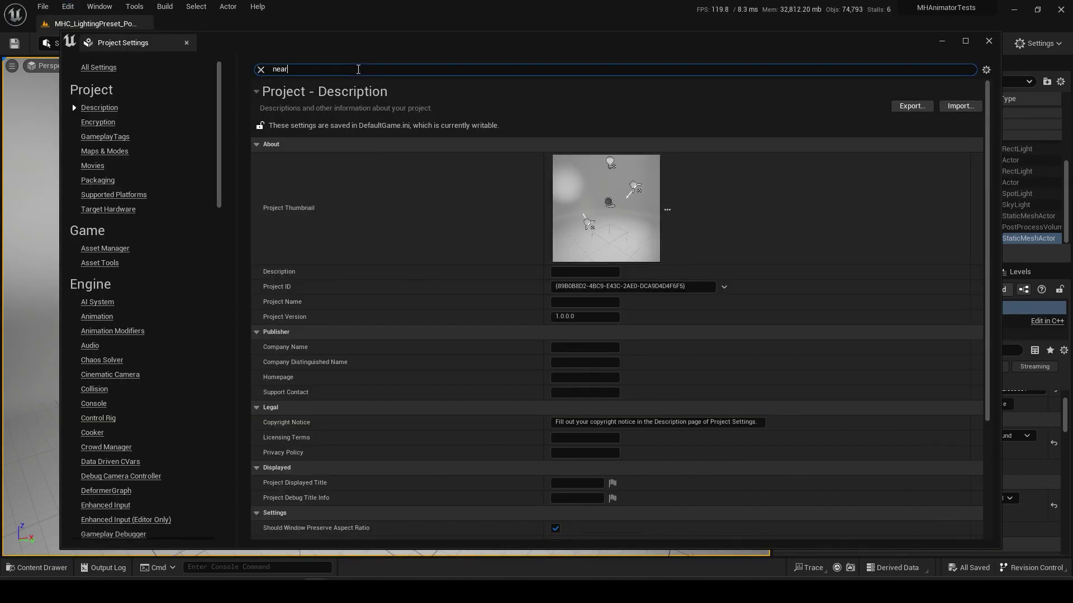
left_click(358, 69)
type("near clip")
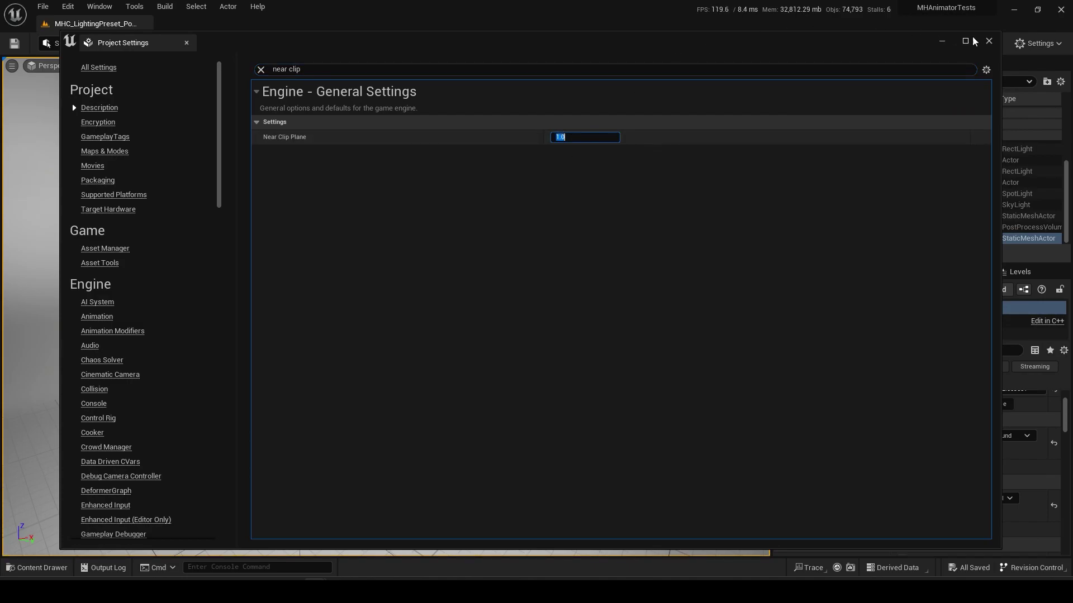
left_click(988, 40)
left_click(43, 6)
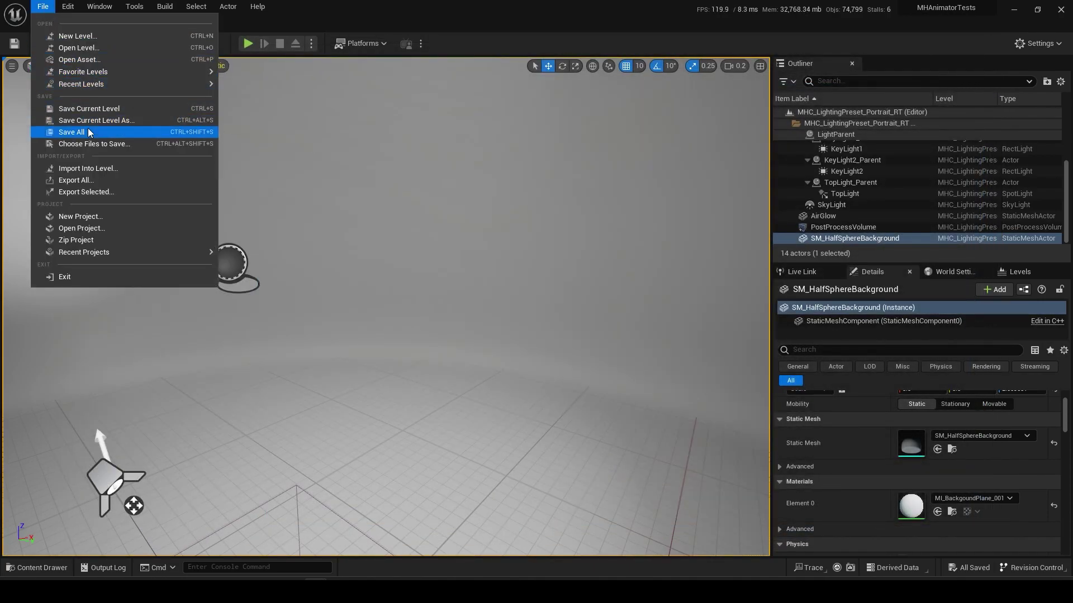
left_click(346, 137)
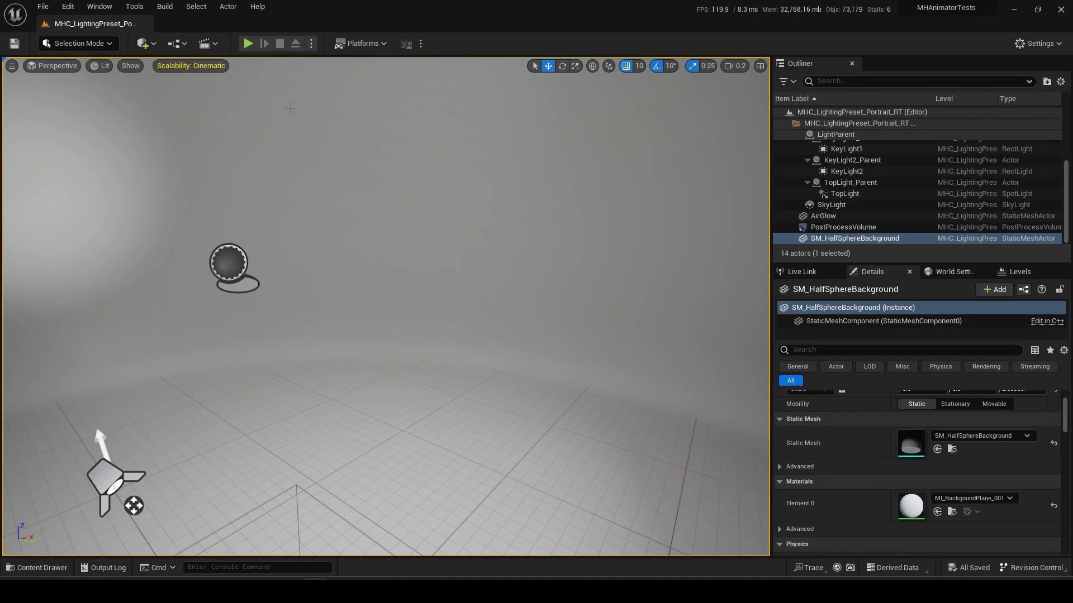
Open the MetaHuman Performance asset MHP_02 from the Performances folder.
key("ctrl+space")
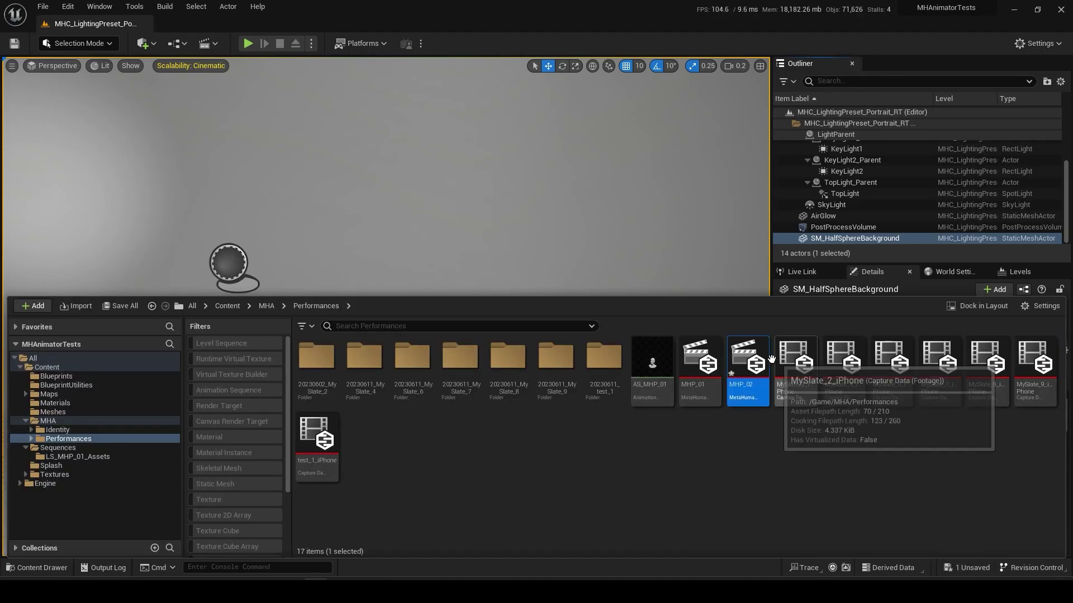
double_click(765, 356)
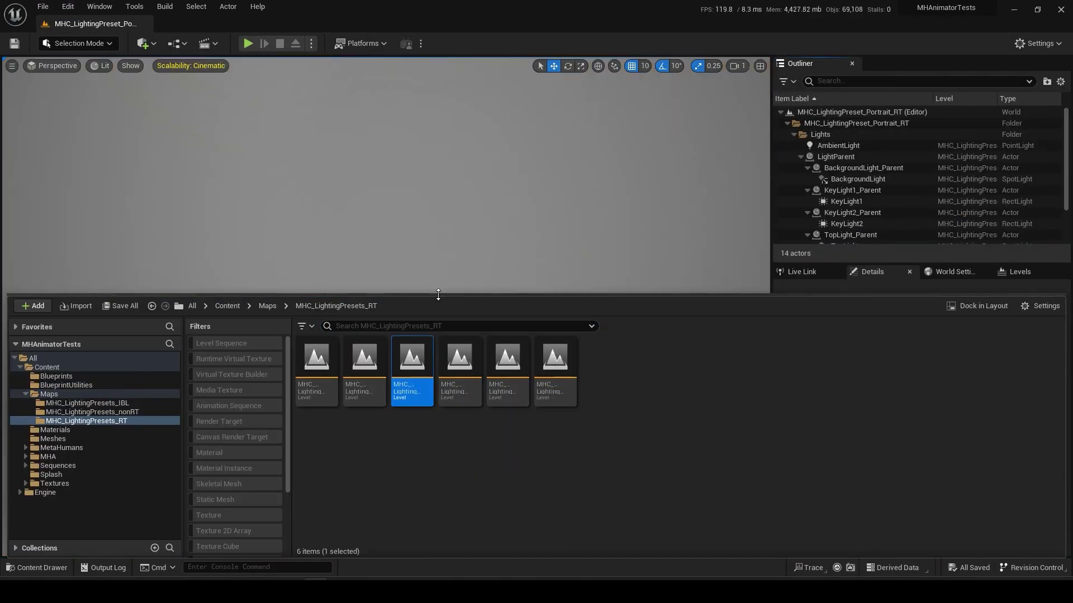
Preview the Underpass_Night and Downtown_Night levels from the Maps/MHC_LightingPresets_IBL folder.
left_click_drag(439, 295, 438, 357)
left_click(267, 365)
double_click(330, 416)
double_click(507, 430)
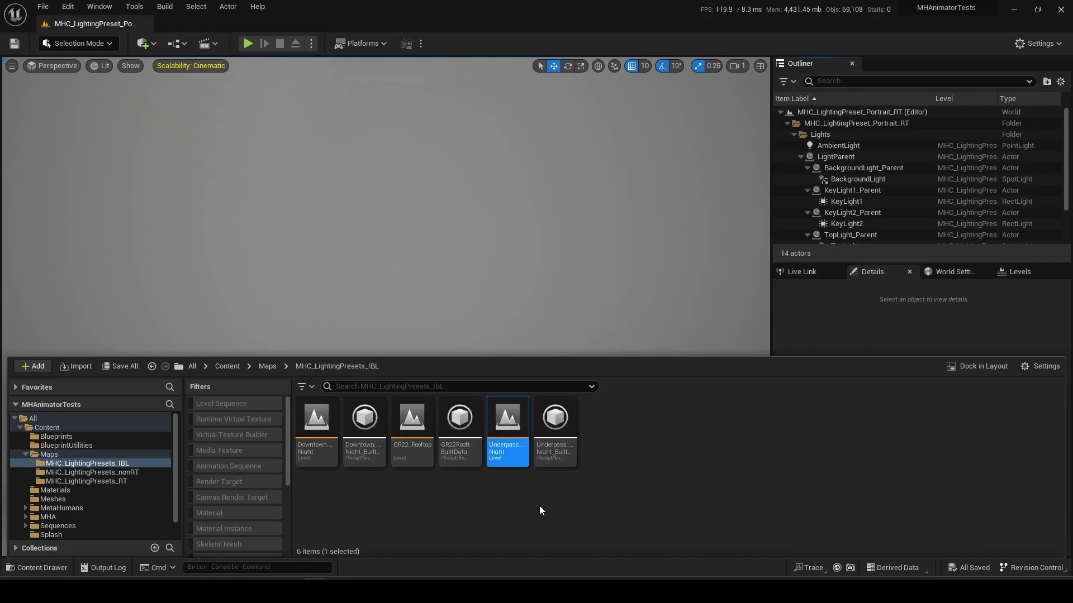
double_click(321, 441)
right_click_drag(385, 235, 385, 167)
left_click(36, 568)
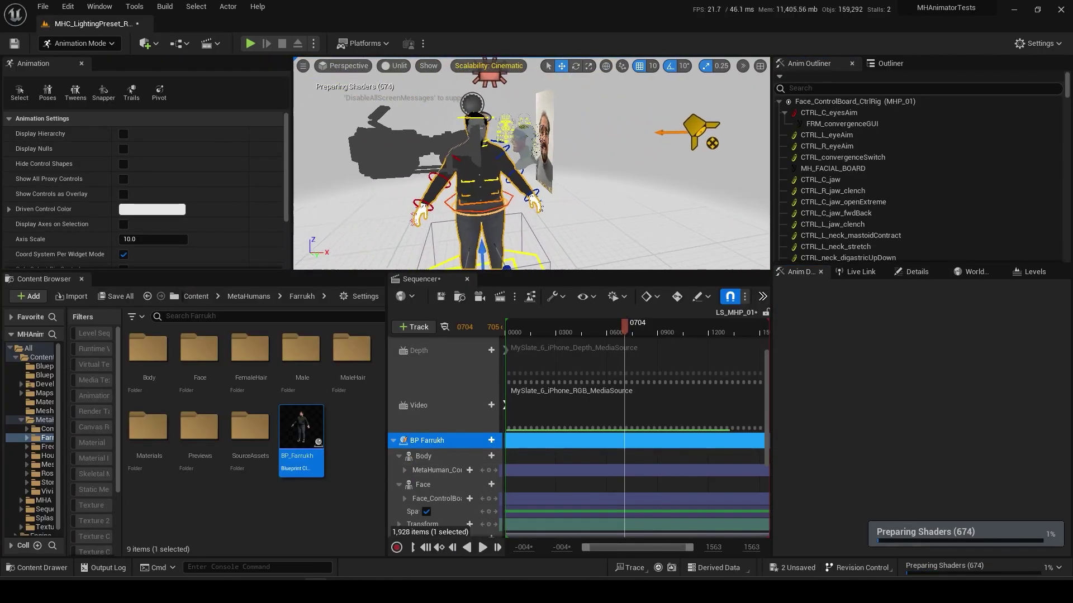
Collapse the BP Farrukh track in the sequence and switch the viewport to Lit shading.
scroll(433, 416, "down", 1)
scroll(433, 416, "up", 1)
left_click(394, 440)
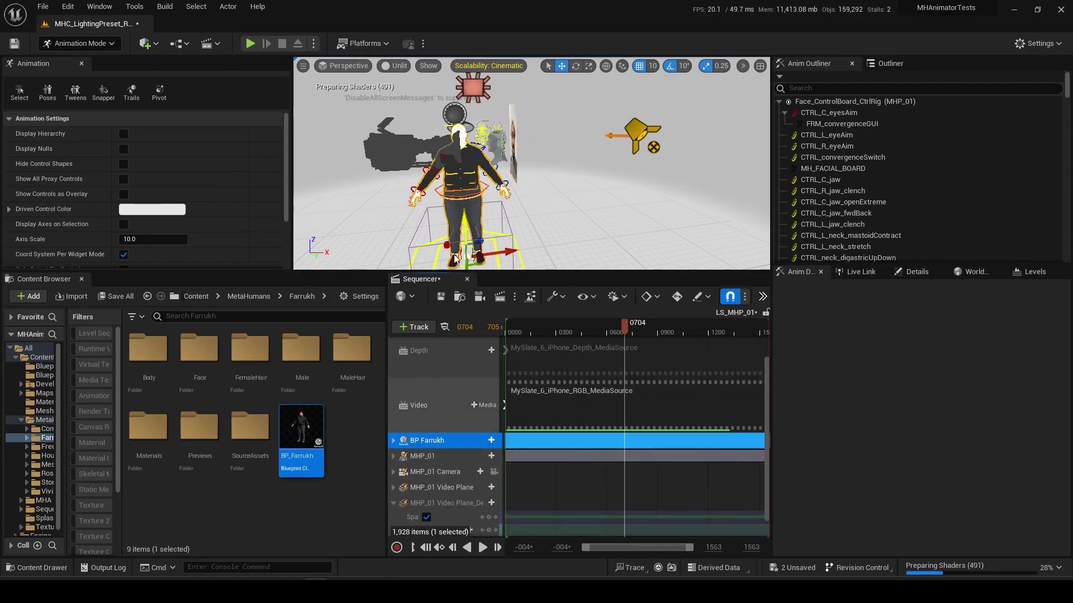
left_click(458, 215)
left_click_drag(458, 216, 525, 215, "alt")
key("ctrl+z")
scroll(425, 380, "up", 2)
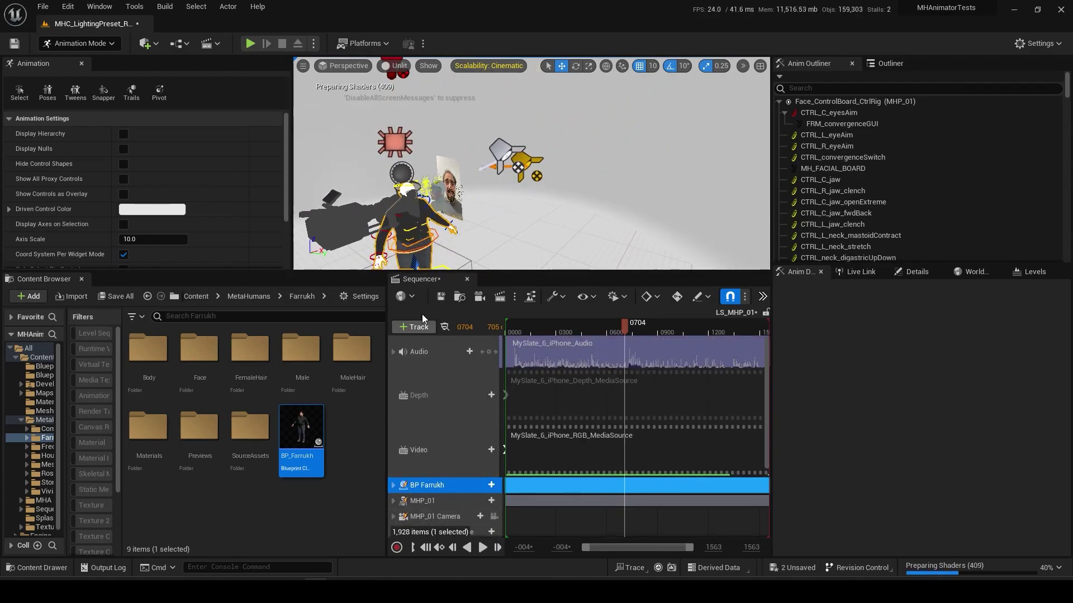
left_click(396, 66)
left_click(403, 83)
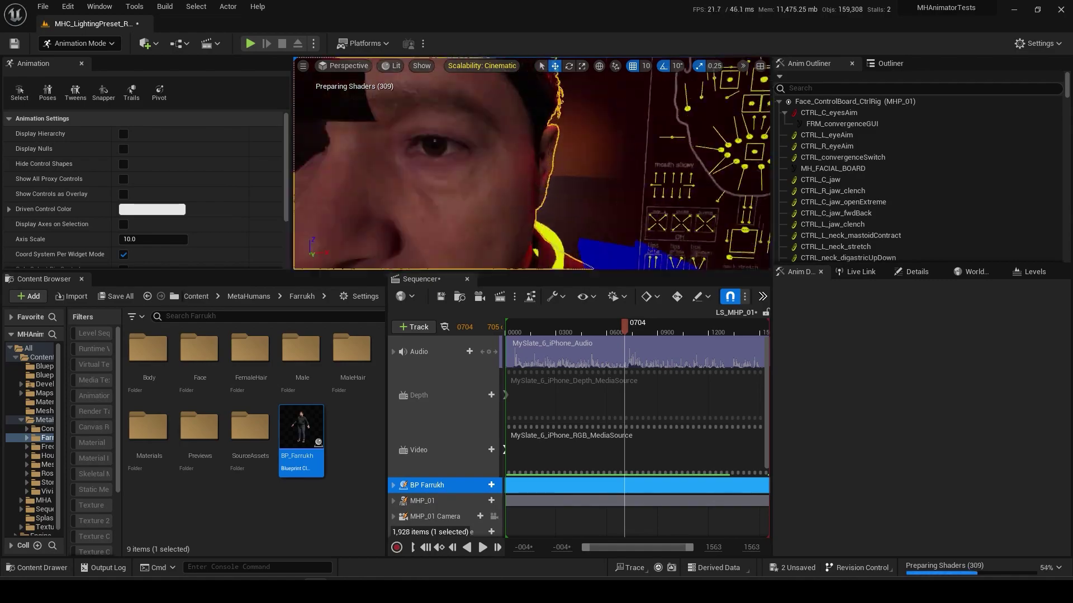
Delete the MetaHuman_ControlRig and Face_ControlBoard_CtrlRig tracks from BP Farrukh's Body and Face.
key("f")
scroll(420, 424, "down", 2)
left_click(393, 425)
left_click(431, 454)
left_click(437, 483, "ctrl")
right_click(437, 482)
left_click(479, 300)
Select MHP_01, MHP_01 Camera and MHP_01 Video Plane together and rotate them as a group.
left_click(539, 129)
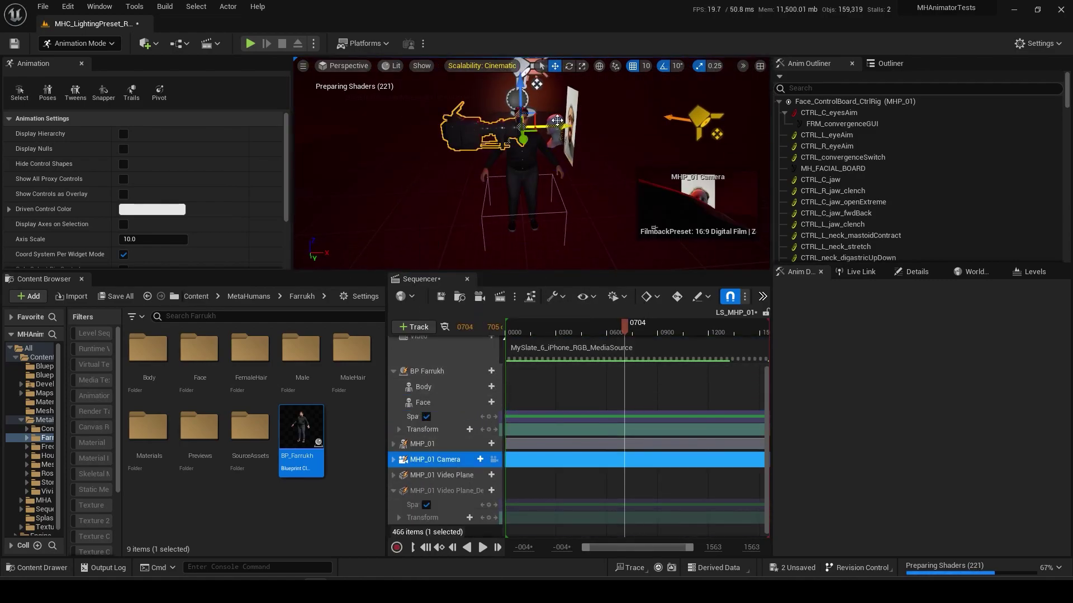
left_click(573, 103)
right_click_drag(471, 153, 472, 126)
left_click(471, 153)
left_click(889, 63)
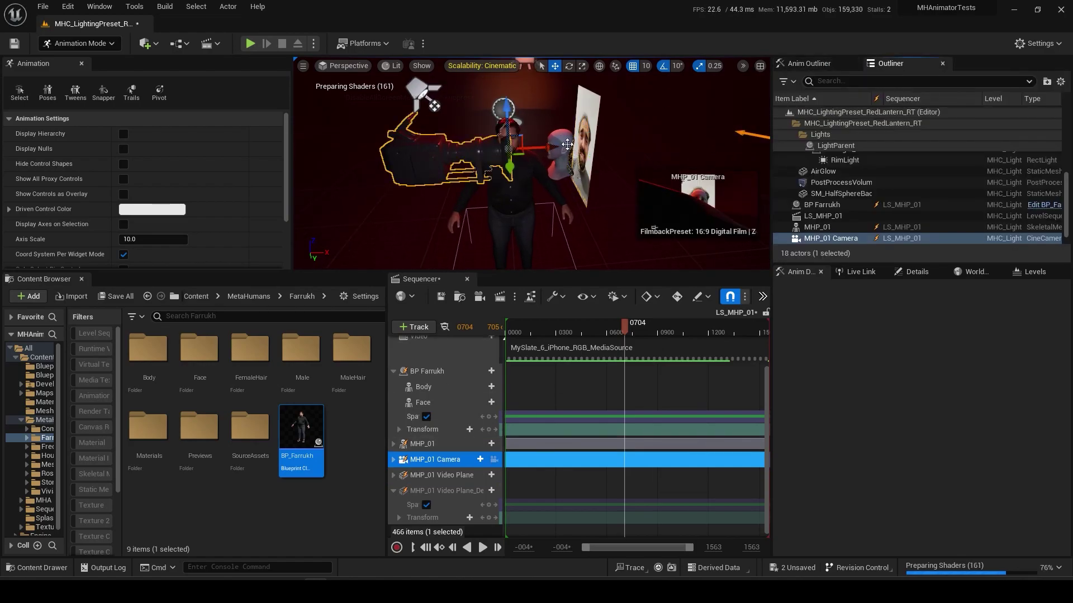
scroll(827, 201, "down", 1)
left_click(824, 195)
left_click(821, 216)
left_click(827, 238, "shift")
key("f")
key("e")
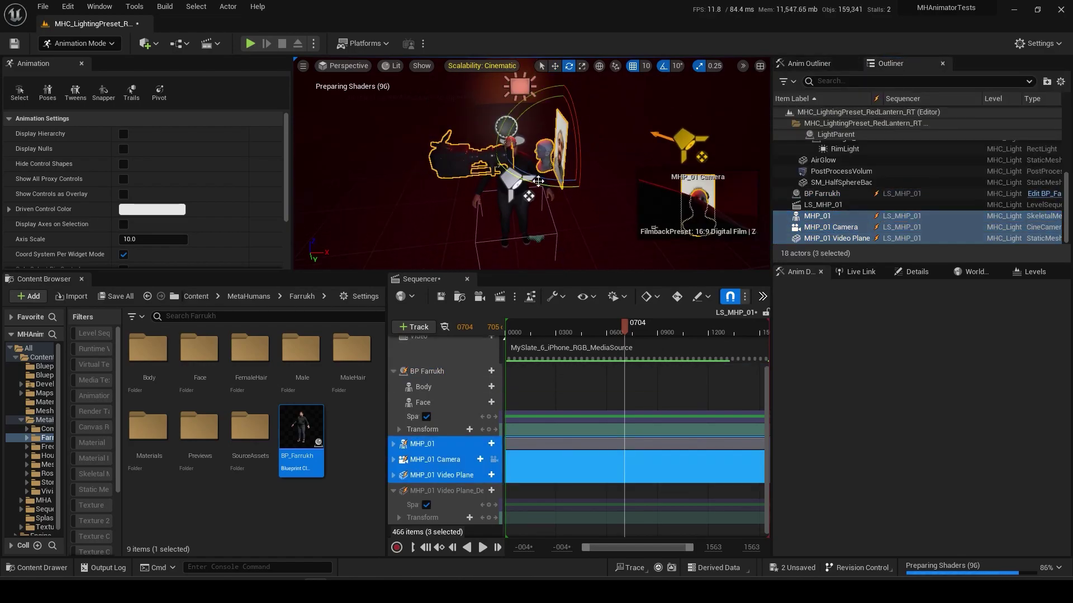
left_click_drag(513, 139, 523, 135)
mouse_move(513, 139)
right_mouse_down()
mouse_move(458, 134)
mouse_move(512, 139)
right_mouse_up()
Show the Live Link panel and resize the layout to give the viewport and Sequencer more room.
left_click(512, 140)
left_click(850, 271)
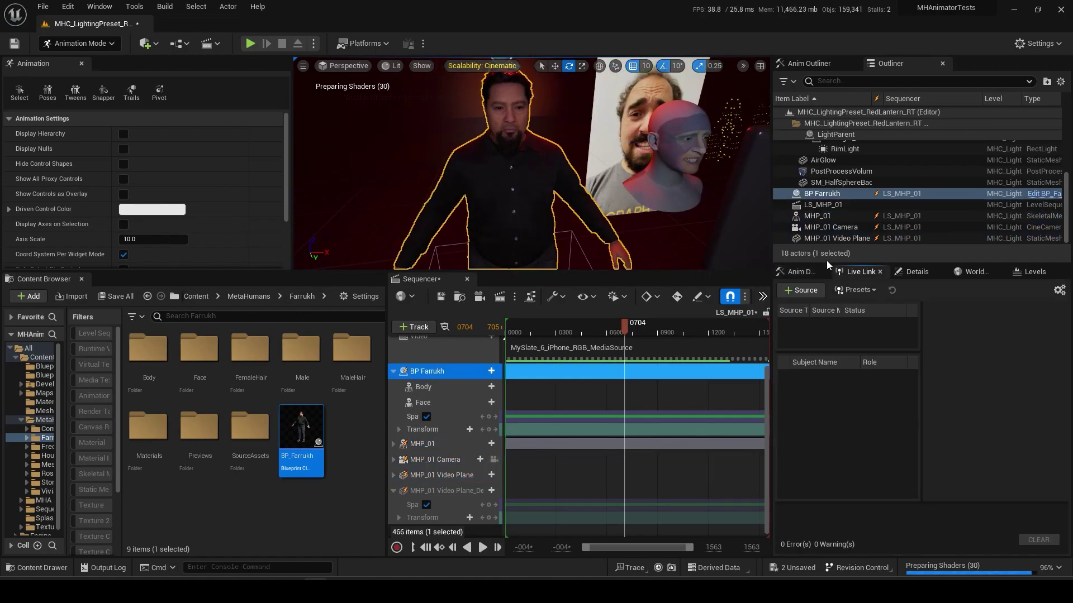
left_click(826, 238)
left_click(674, 185)
left_click_drag(706, 271, 706, 342)
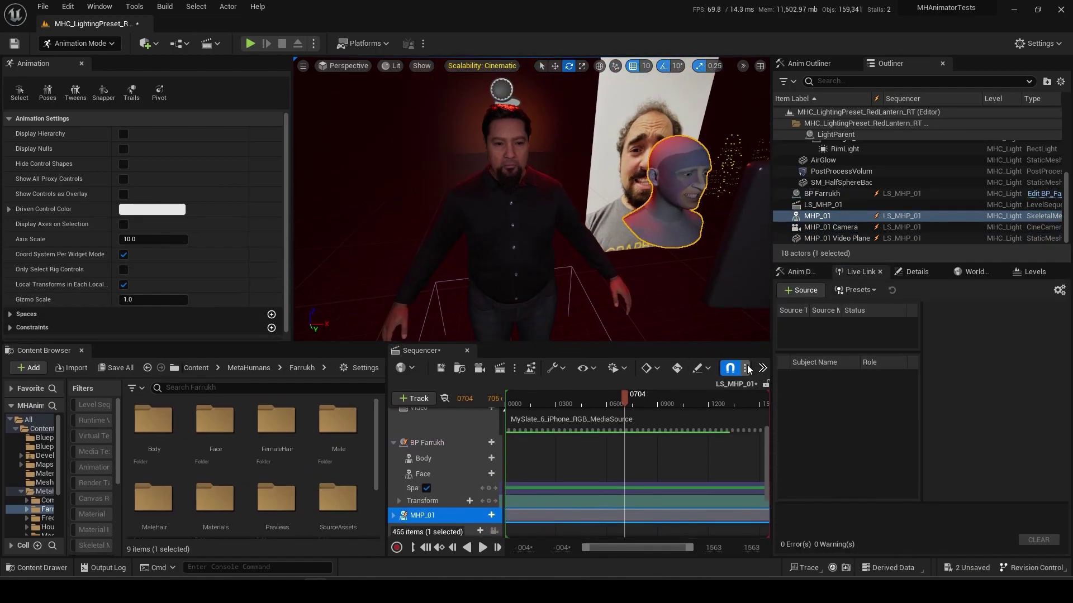
left_click_drag(771, 377, 879, 377)
left_click_drag(438, 425, 190, 431)
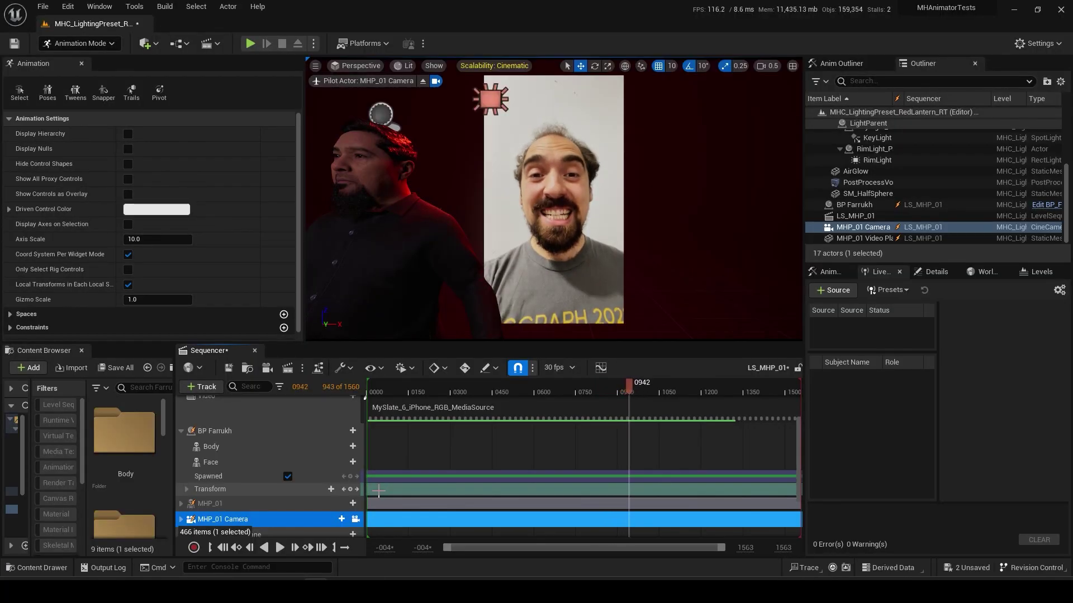
Select BP Farrukh and run a play session of the level.
left_click(214, 431)
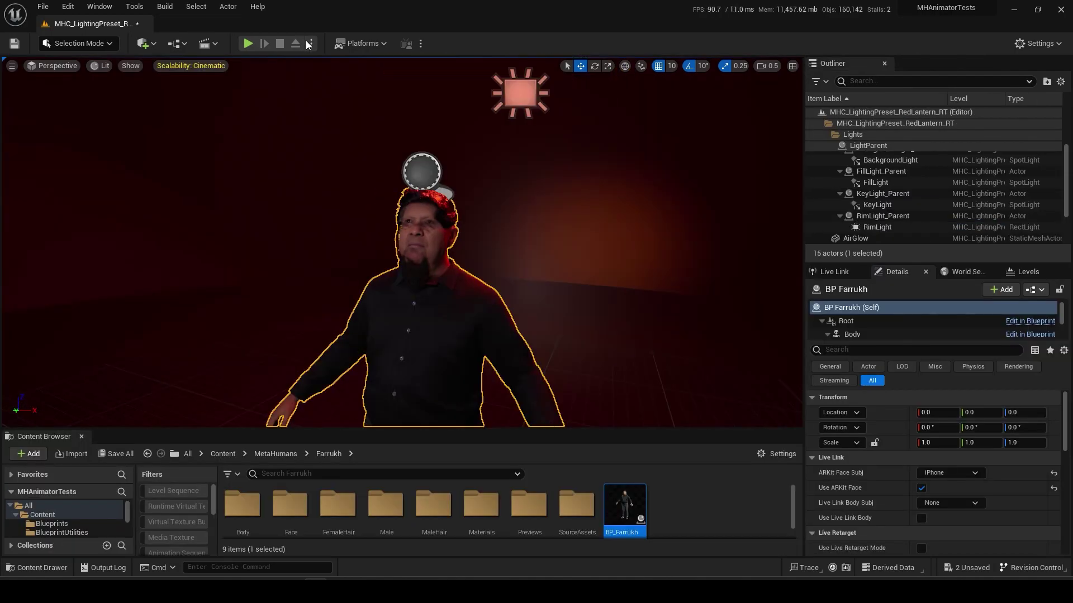
left_click(312, 44)
left_click(355, 136)
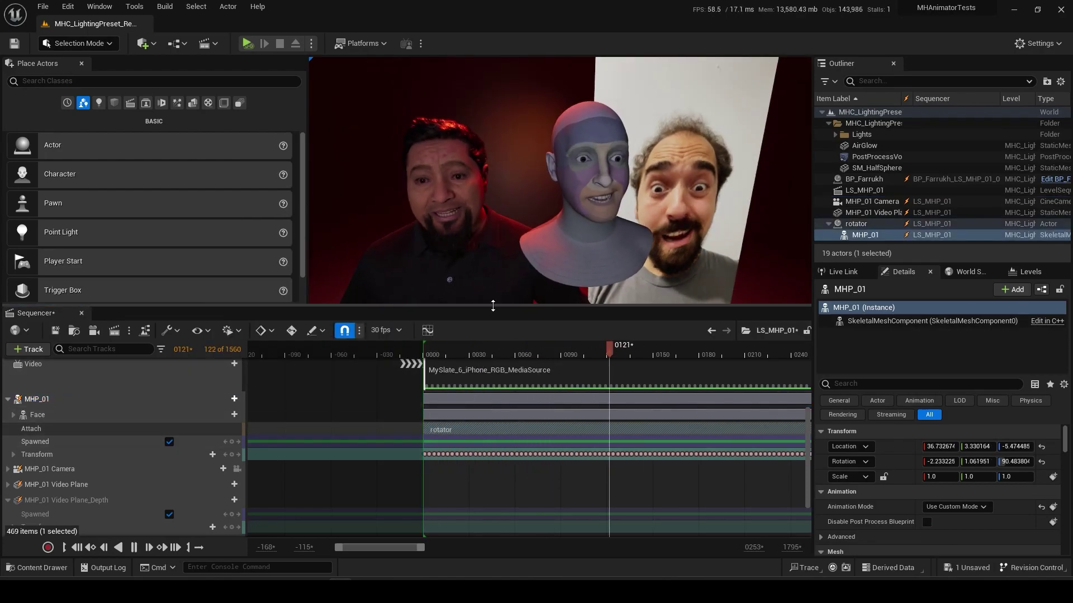
Enlarge the viewport by shrinking Sequencer and closing the Place Actors panel.
left_click_drag(493, 306, 493, 426)
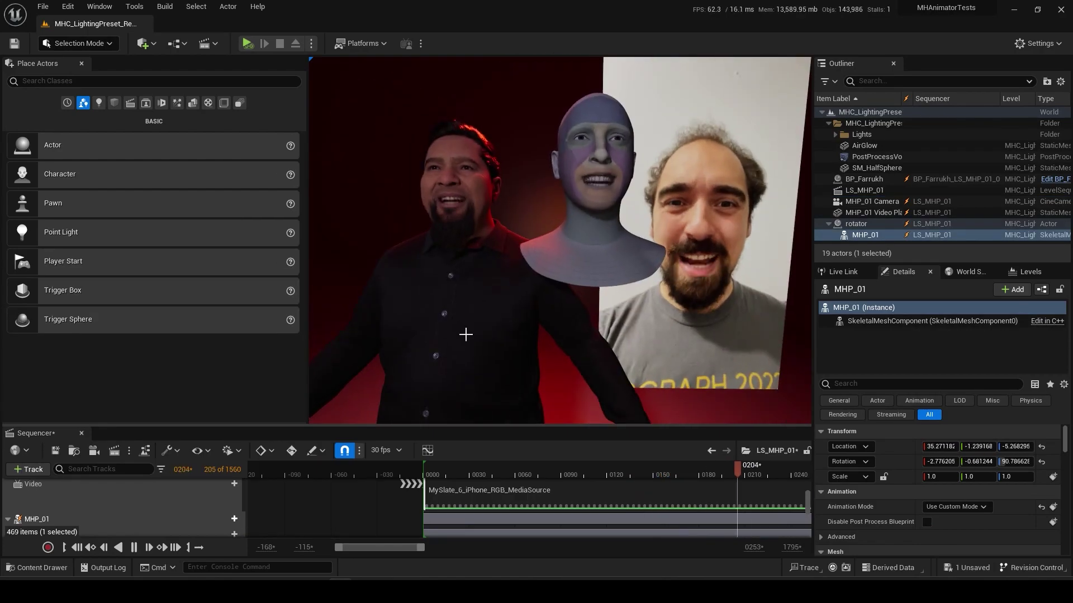
right_click_drag(466, 335, 497, 269)
left_click(81, 63)
Widen Sequencer's visible time range and examine the paused facial performance from several angles before resuming playback.
left_click_drag(420, 547, 673, 549)
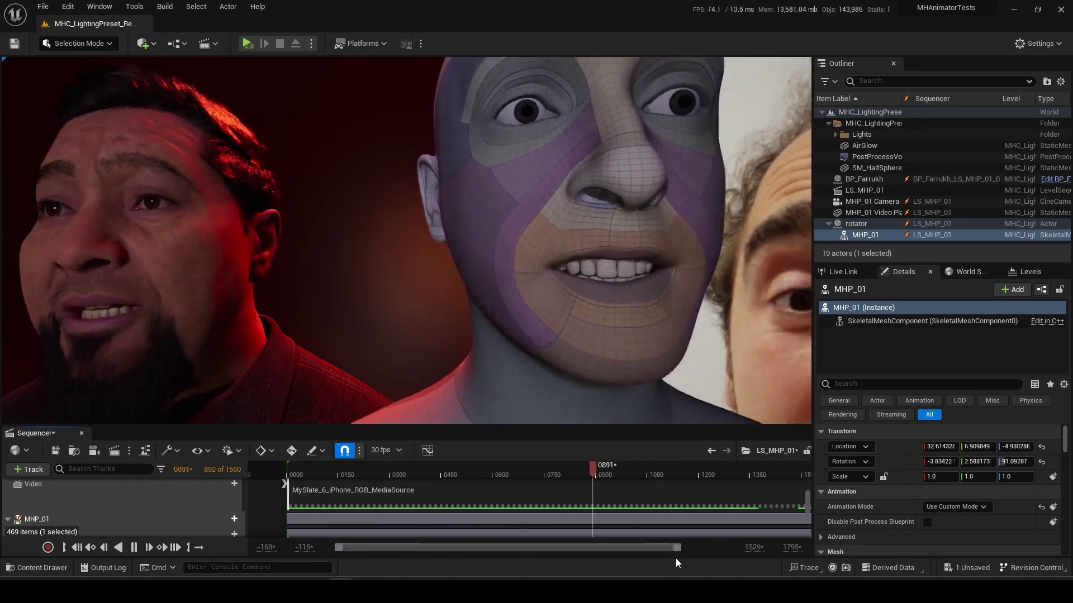
key("space")
right_click_drag(565, 371, 596, 359)
left_click_drag(608, 470, 606, 470)
right_click_drag(595, 360, 536, 335)
left_click_drag(606, 472, 607, 473)
right_click_drag(595, 359, 637, 352)
key("space")
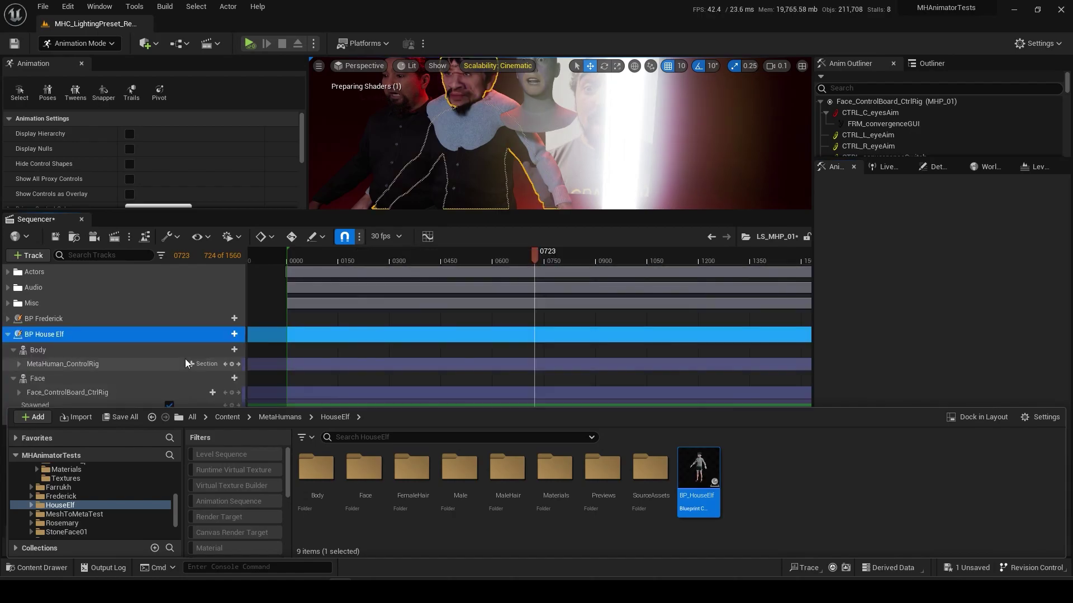
Delete the face and body control rig tracks from BP House Elf and collapse its track group.
left_click(68, 392)
key("Delete")
left_click(63, 364)
key("Delete")
left_click(8, 334)
Add BP_MeshToMetaTest from the MetaHumans folder to the level sequence and delete its body and face control rig tracks.
left_click(280, 417)
double_click(515, 482)
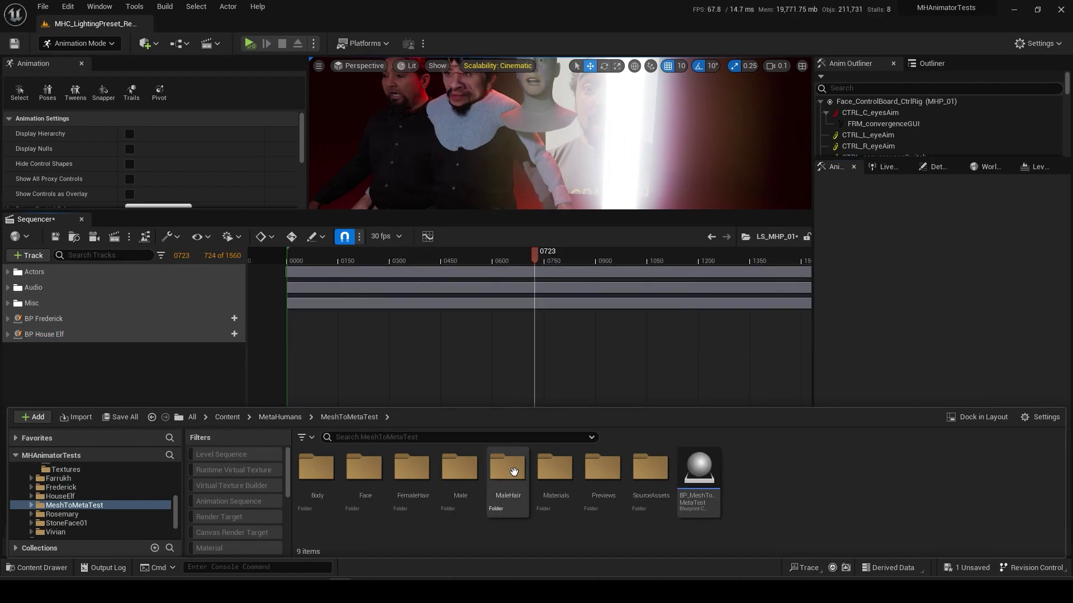
left_click_drag(698, 473, 140, 364)
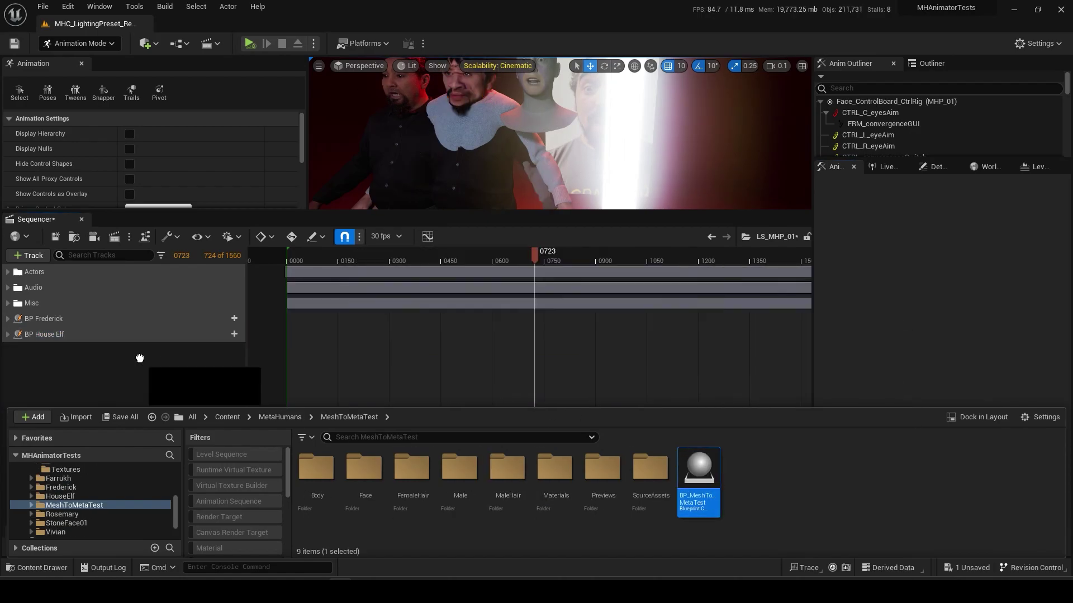
left_click_drag(187, 212, 187, 180)
left_click(51, 375, "ctrl")
key("Delete")
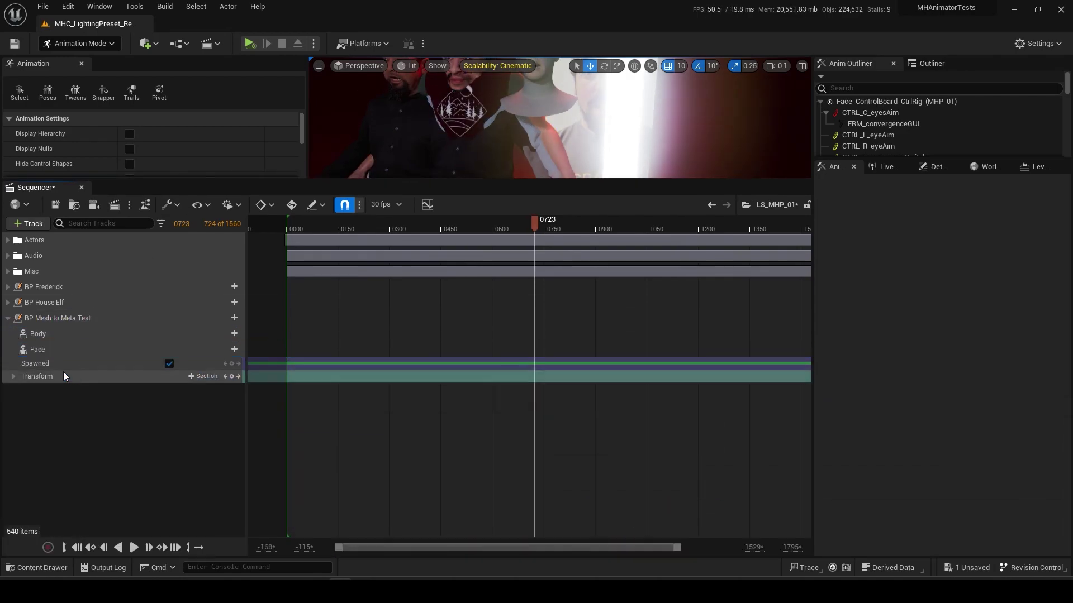
right_click(46, 334)
left_click(86, 435)
key("ctrl+z")
Add the Rosemary and StoneFace01 MetaHuman blueprints to the level sequence.
left_click(7, 318)
key("ctrl+space")
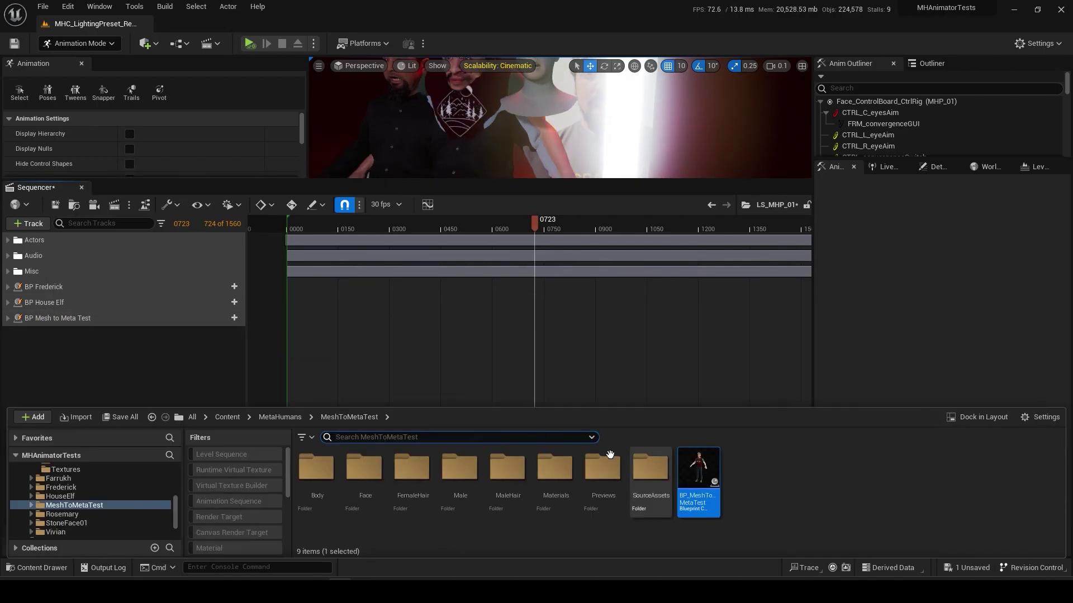
left_click_drag(691, 474, 50, 334)
left_click_drag(135, 366, 134, 364)
left_click(8, 349)
left_click(9, 350)
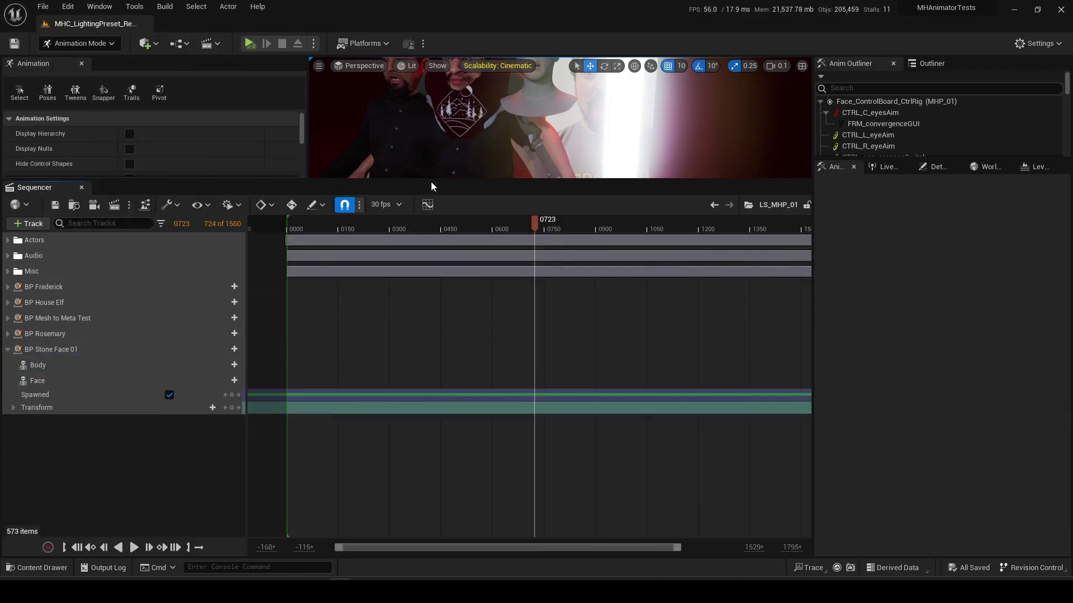
Filter the component properties for "visible" and turn off Visible for BP Mesh to Meta Test's Body.
right_click(112, 352)
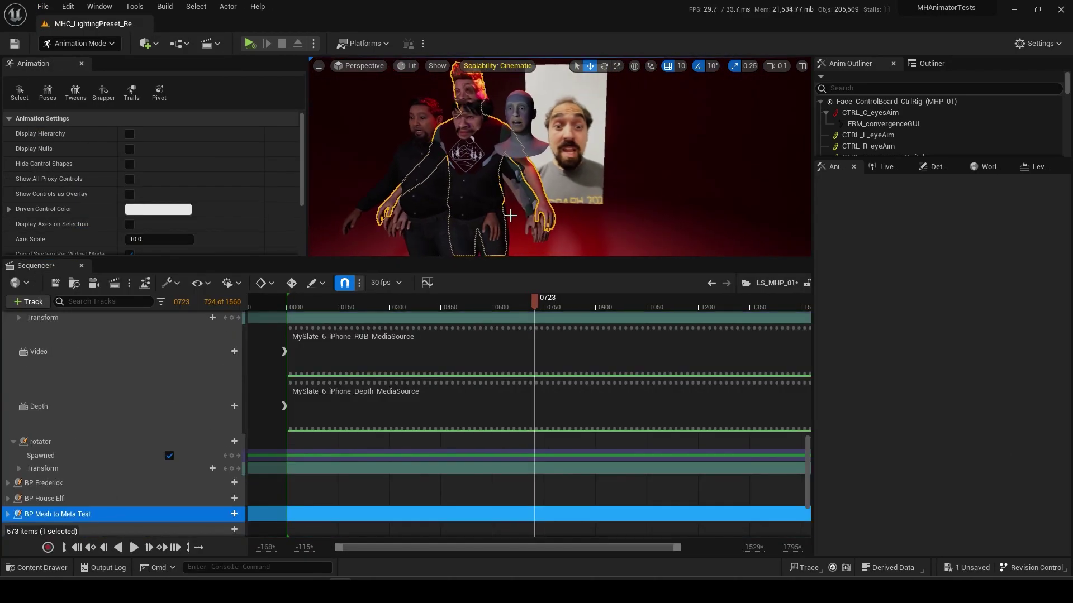
scroll(176, 541, "down", 2)
right_click(51, 476)
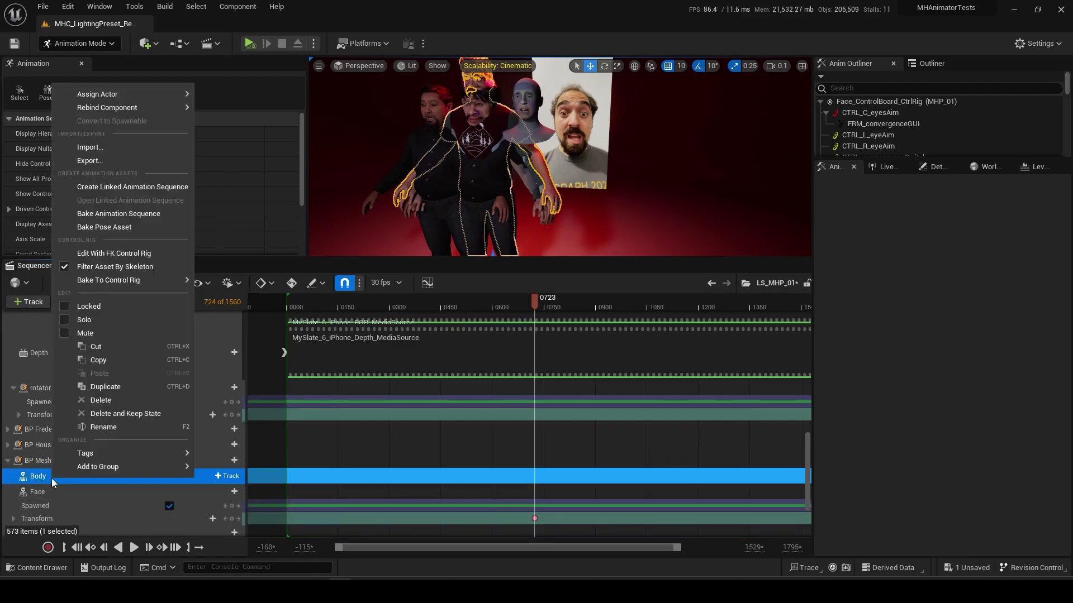
left_click(52, 478)
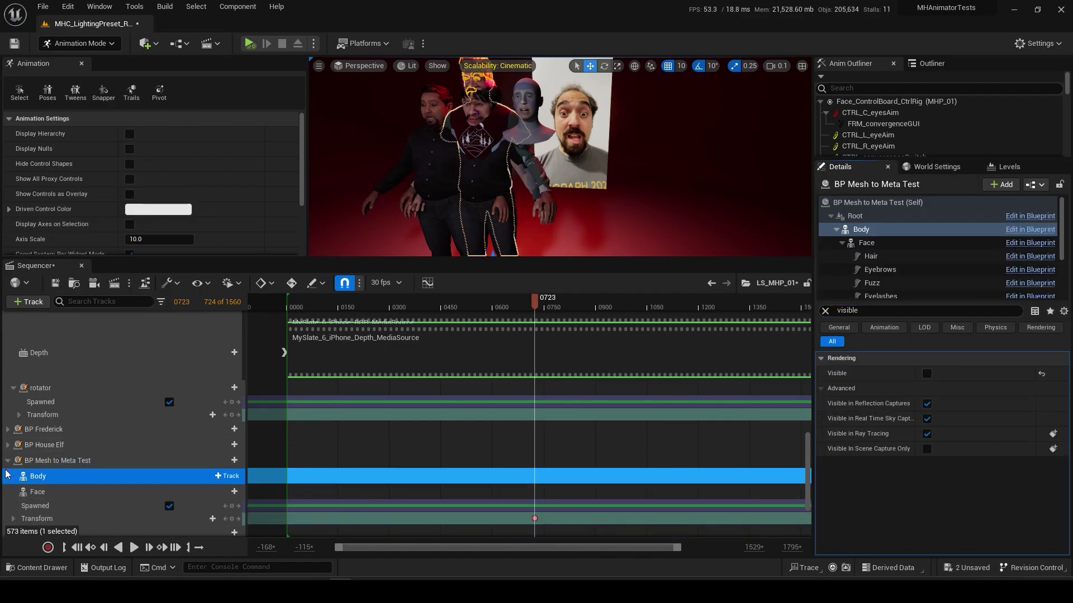
Turn off Visible for the Body, Torso, Legs and Feet components of BP Stone Face 01.
left_click(8, 460)
scroll(8, 474, "down", 1)
left_click(8, 472)
left_click(41, 488)
left_click(861, 229)
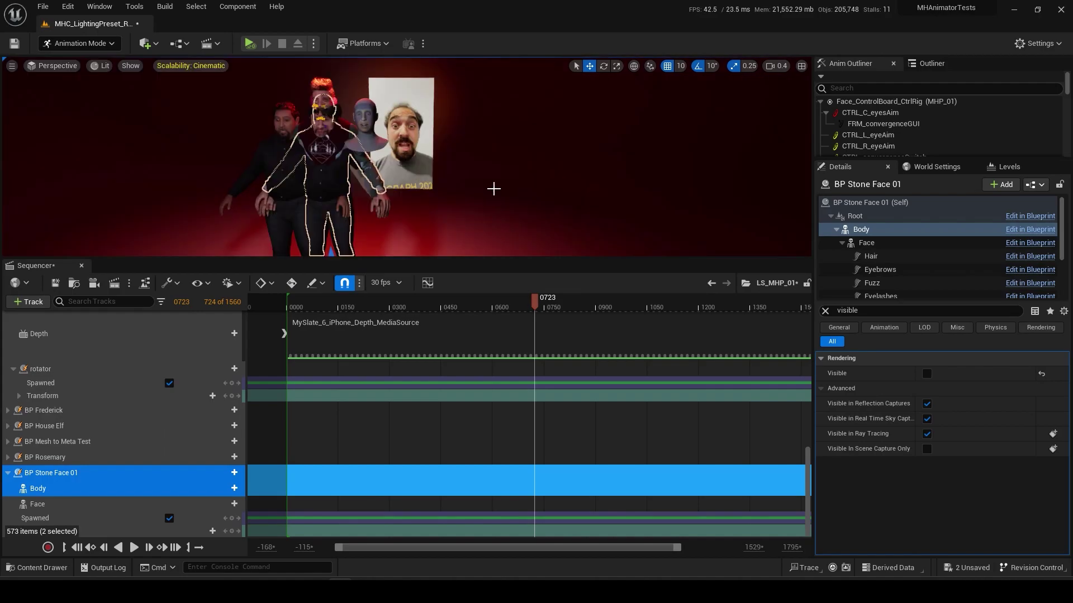
mouse_move(493, 189)
right_mouse_down()
mouse_move(435, 189)
mouse_move(486, 189)
right_mouse_up()
left_click(841, 242)
left_click(872, 256)
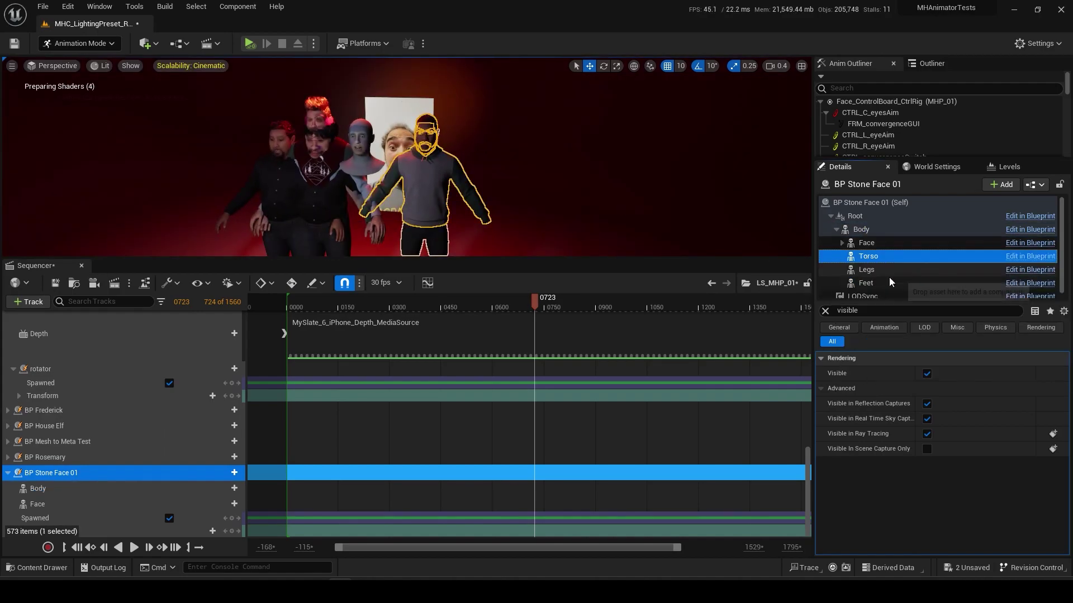
left_click(877, 283, "shift")
left_click(927, 373)
Turn off Visible for the Body, Torso, Legs and Feet components of BP_Farrukh_LLF.
left_click(391, 195)
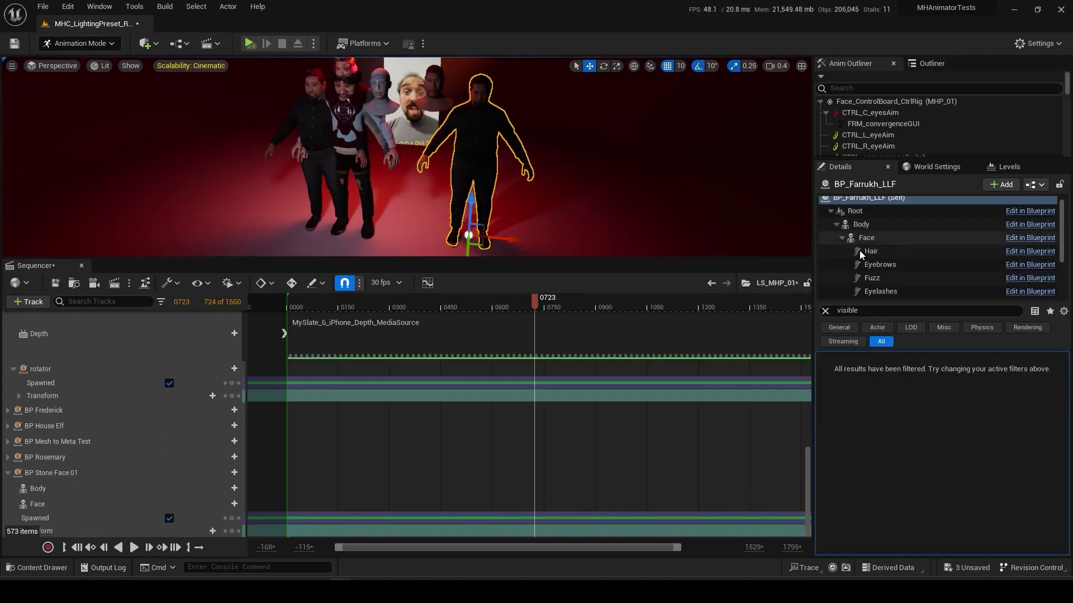
left_click(841, 238)
left_click(865, 252)
left_click(869, 278, "shift")
left_click(866, 224, "ctrl")
left_click(929, 372)
Turn off Visible for BP Frederick's Body, Torso, Legs and Feet, and move the character sideways past the other heads.
left_click(363, 157)
left_click(873, 224)
scroll(873, 234, "down", 4)
left_click(868, 261, "ctrl")
left_click(868, 287, "shift")
left_click(927, 374)
left_click_drag(397, 227, 565, 231)
Turn off Visible for the Torso, Legs, Feet and Body components of BP Mesh to Meta Test.
left_click(357, 162)
left_click(869, 288)
left_click(869, 261, "shift")
scroll(886, 251, "up", 3)
left_click(874, 229, "ctrl")
left_click(926, 373)
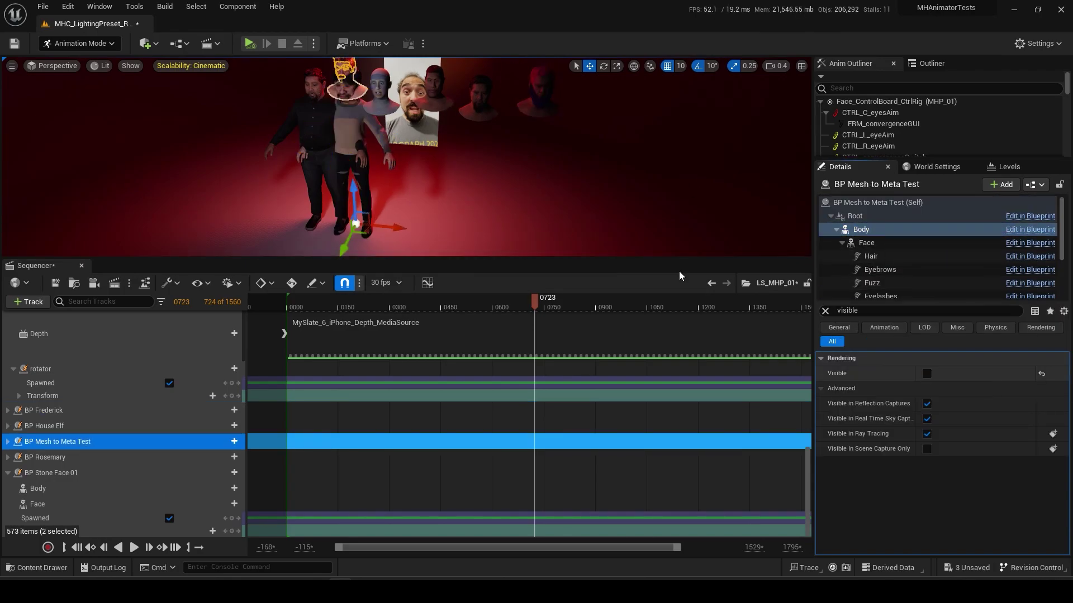
Turn off Visible for the Body, Torso, Legs and Feet components of BP House Elf.
left_click(475, 212)
left_click(863, 229)
scroll(860, 235, "down", 1)
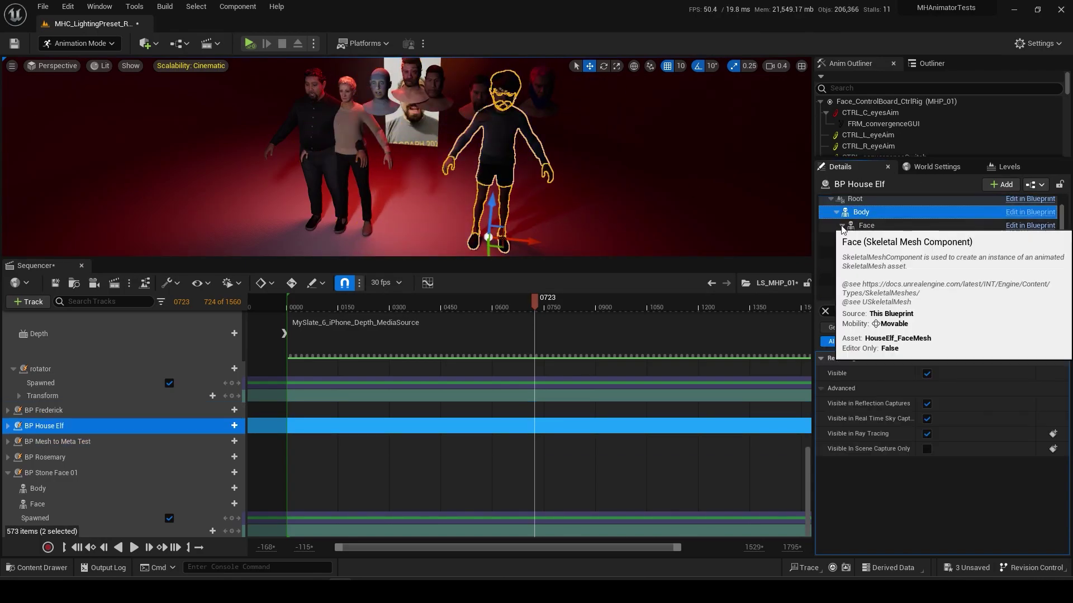
left_click(842, 225)
left_click(871, 251, "ctrl")
left_click(886, 277, "shift")
left_click(927, 373)
Turn off Visible for the Body, Torso, Legs and Feet components of BP Rosemary.
left_click(341, 142)
left_click(866, 224)
scroll(880, 259, "down", 3)
left_click(872, 252, "ctrl")
left_click(883, 277, "shift")
left_click(926, 374)
Select BP_Farrukh_LLF, clear the "visible" property filter, and save all changes.
left_click(318, 129)
right_click_drag(357, 167, 387, 116)
right_click(74, 409)
left_click(88, 233)
left_click(13, 406)
left_click(13, 324)
scroll(32, 405, "up", 3)
left_click(388, 117)
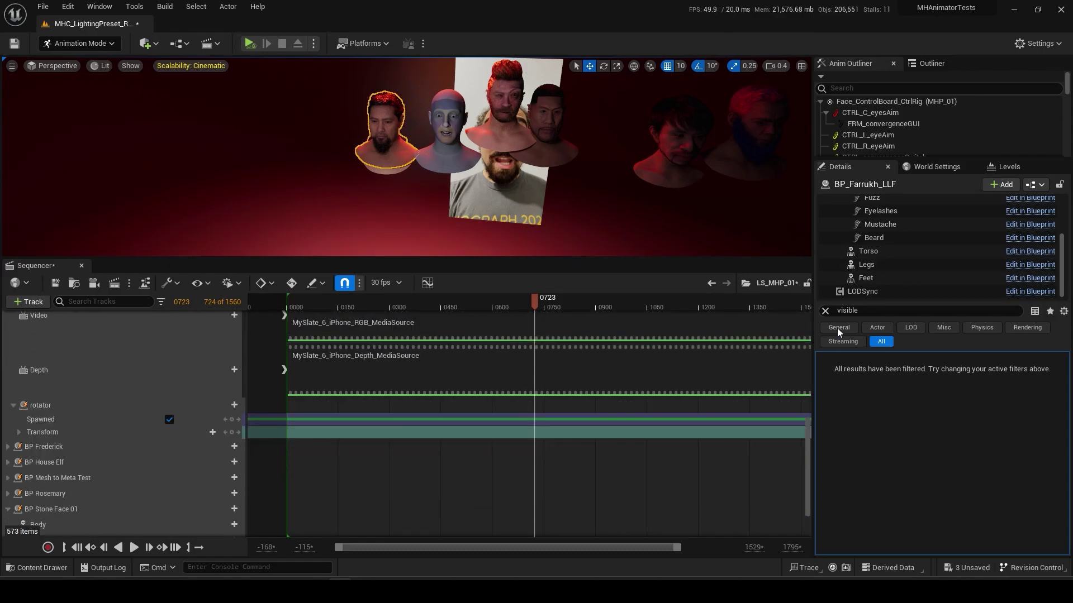
left_click(825, 311)
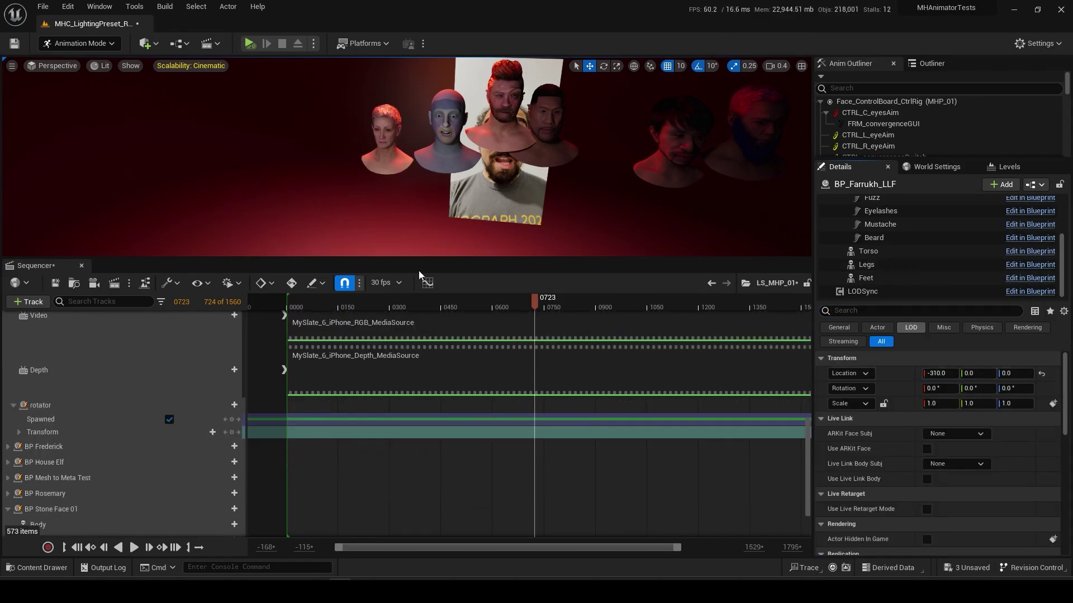
left_click(42, 6)
left_click(61, 138)
Filter BP_Farrukh_LLF's properties for "visible" and turn off Visible for its Body, Torso, Legs and Feet.
scroll(403, 229, "down", 4)
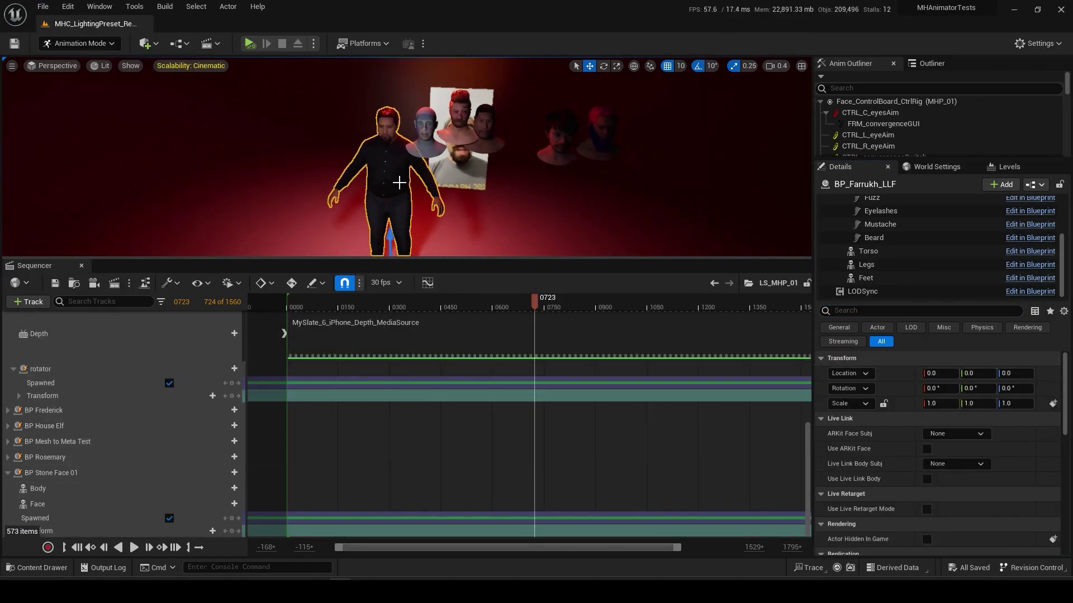
right_click_drag(404, 228, 404, 243)
left_click(886, 278)
left_click(894, 250, "shift")
scroll(904, 259, "up", 3)
left_click(888, 229, "ctrl")
left_click(879, 311)
type("visible")
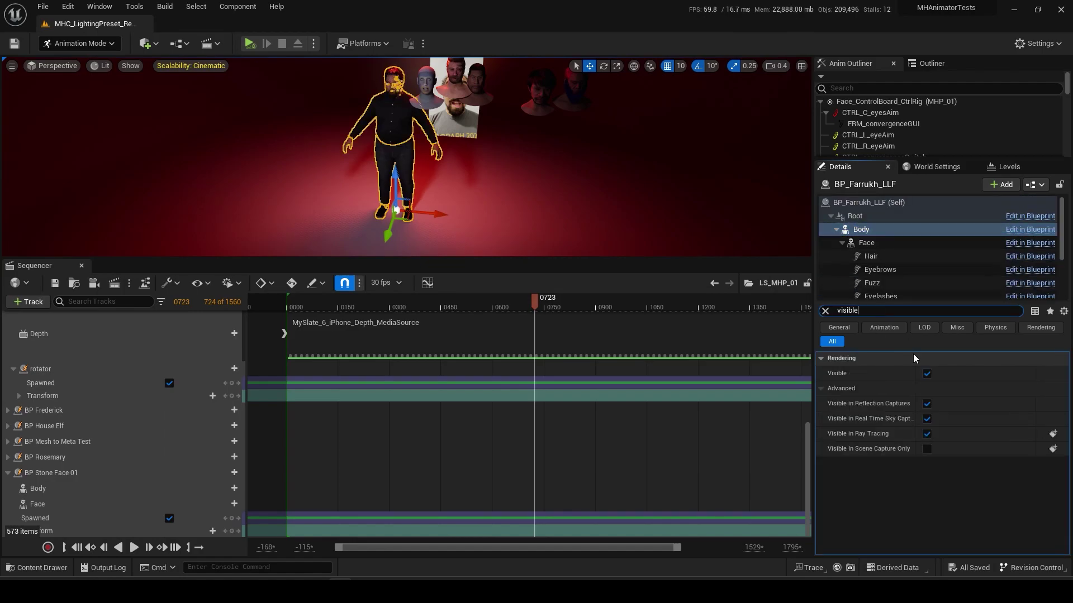
left_click(862, 204)
Move BP Mesh to Meta Test down and sideways to start a lower row beneath the outermost Farrukh head.
right_click_drag(413, 210, 413, 167)
left_click(464, 128)
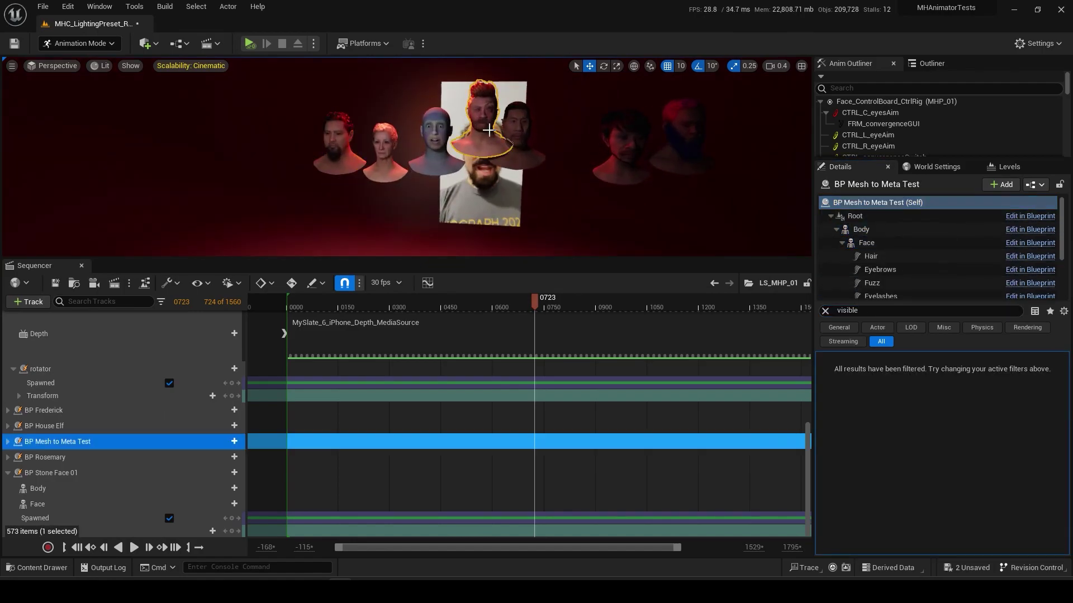
right_click_drag(464, 127, 465, 162)
left_click_drag(405, 212, 405, 251)
right_click_drag(405, 240, 405, 265)
left_click_drag(446, 222, 363, 221)
right_click_drag(363, 220, 363, 173)
left_click_drag(363, 221, 414, 190)
Move BP House Elf into the lower row beside BP Mesh to Meta Test.
left_click(450, 143)
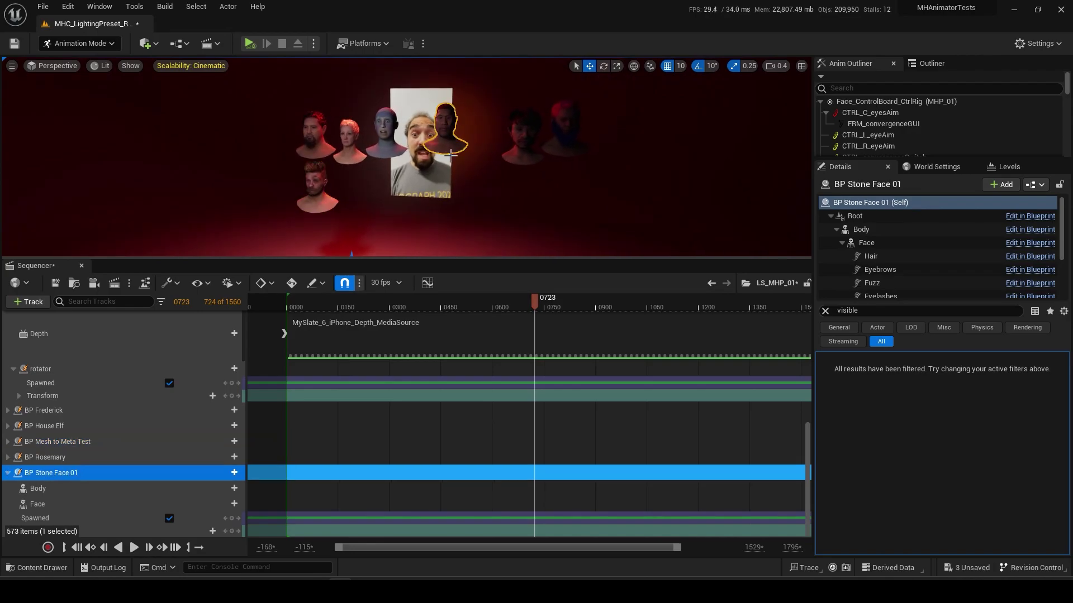
left_click(506, 156)
right_click_drag(506, 156, 503, 193)
left_click_drag(398, 152, 397, 143)
right_click_drag(398, 144, 416, 101)
Move BP Frederick into the lower row on the far side of the video plane from BP Mesh to Meta Test.
left_click(523, 81)
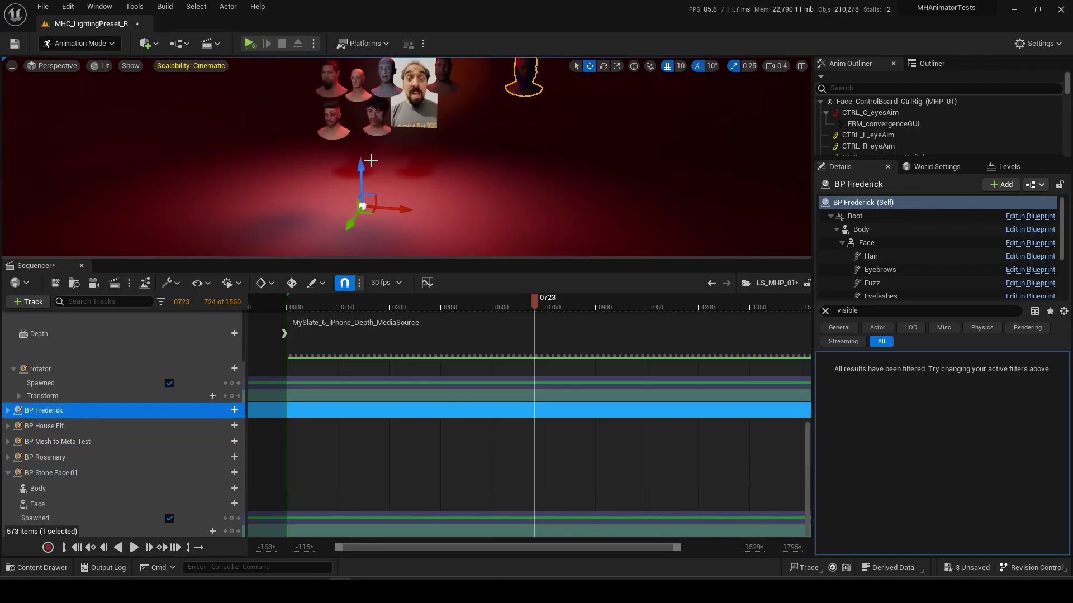
key("Down")
key("Down")
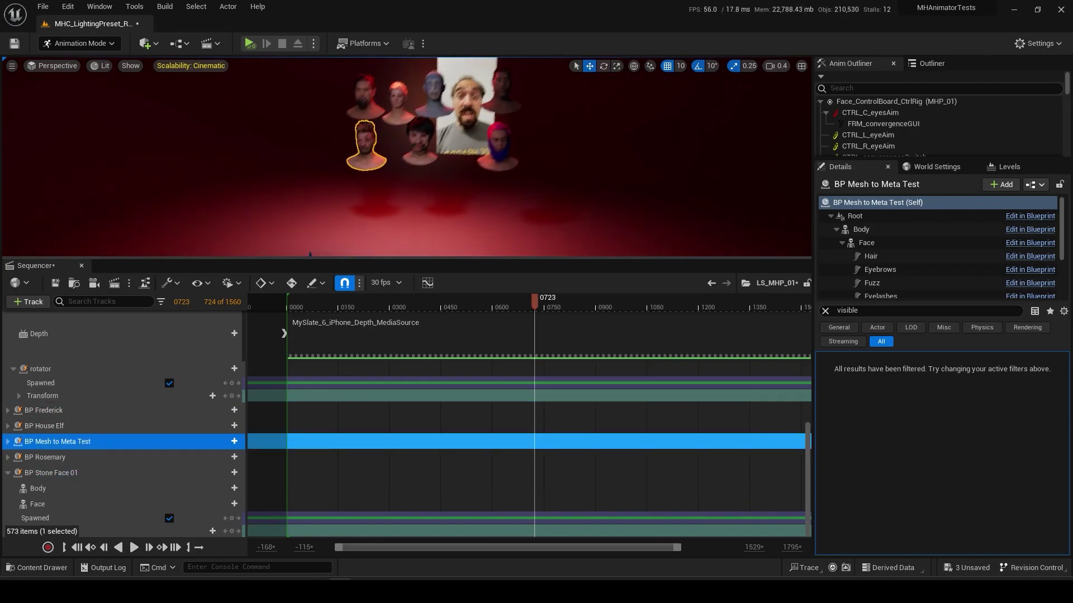
left_click(391, 166)
right_click_drag(391, 166, 385, 172)
Pilot the MHP_01 Camera in the viewport and enlarge the viewport to frame the heads.
left_click(431, 162)
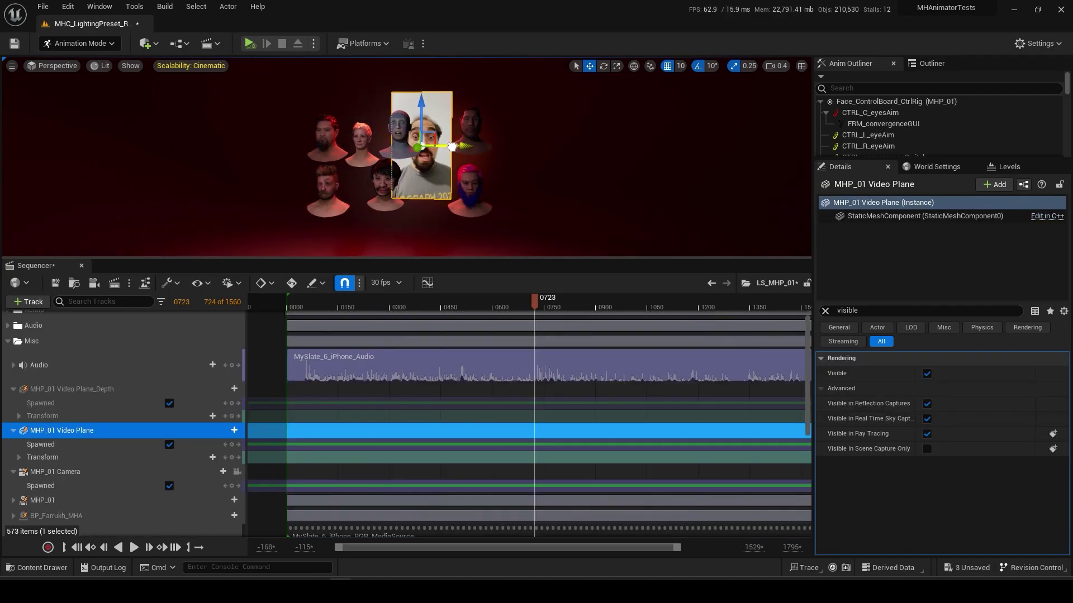
left_click(400, 148)
left_click(336, 192)
left_click_drag(374, 261, 167, 180)
left_click(237, 307)
left_click_drag(251, 177, 252, 462)
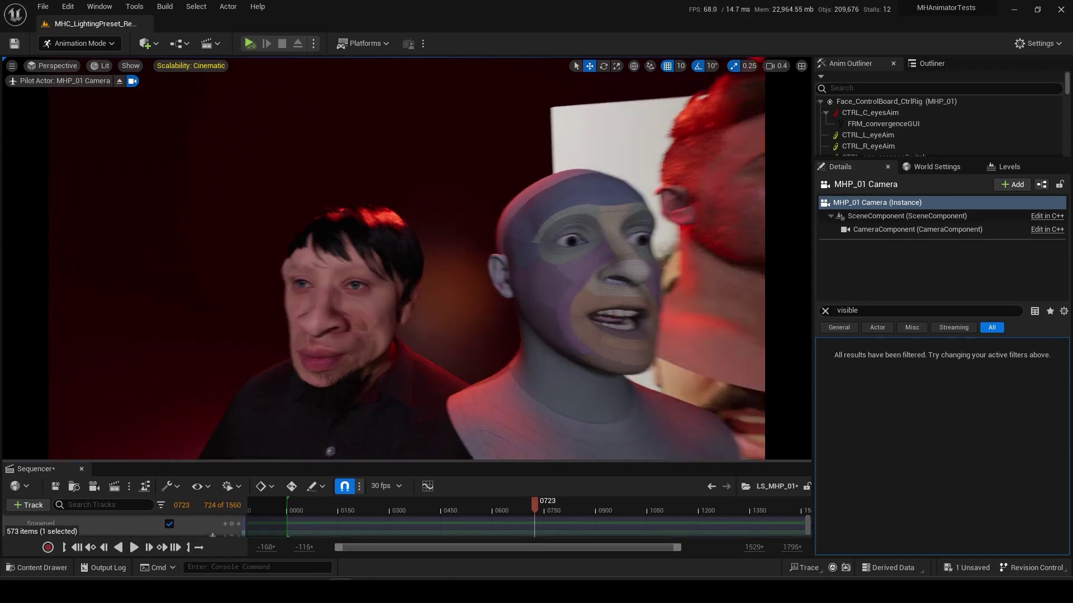
right_click_drag(391, 269, 424, 268)
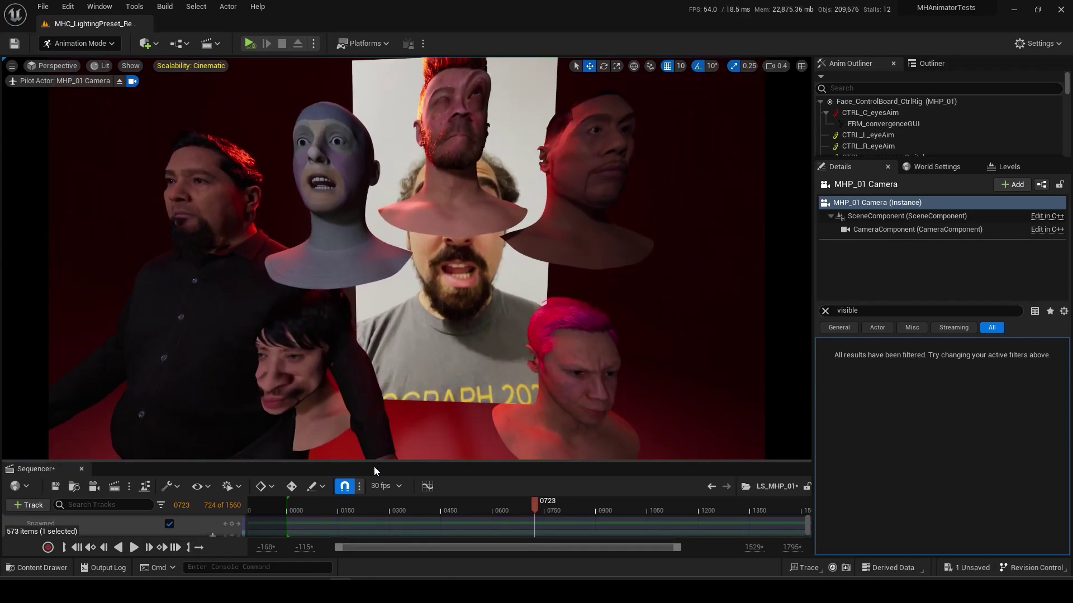
Add a Field Of View track for the MHP_01 Camera's CameraComponent in Sequencer.
left_click_drag(235, 463, 235, 207)
left_click(216, 337)
mouse_move(246, 369)
left_click(245, 475)
left_click(234, 352)
left_click(304, 313)
Reframe the piloted MHP_01 Camera on the rows of heads and enlarge the viewport.
scroll(417, 71, "down", 3)
mouse_move(417, 71)
right_mouse_down()
mouse_move(414, 91)
mouse_move(409, 82)
right_mouse_up()
left_click(408, 96)
left_click_drag(438, 205, 438, 407)
right_click_drag(234, 262, 235, 279)
Select the full-bodied BP_Farrukh_LLF in the camera view and hide its Body, Torso, Legs and Feet components.
left_click(234, 279)
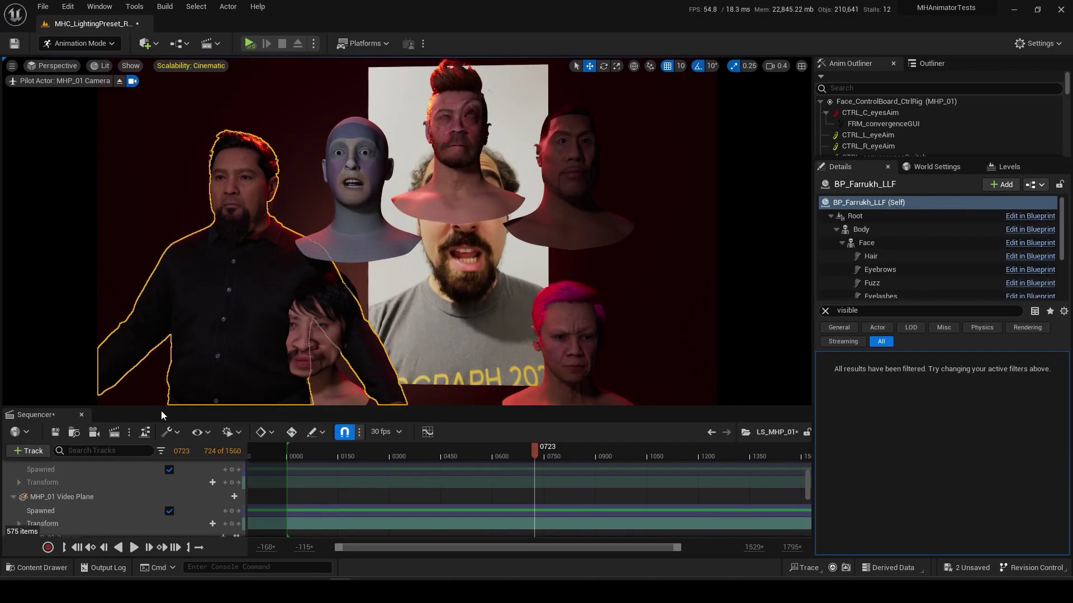
left_click_drag(161, 407, 159, 369)
scroll(96, 500, "down", 3)
scroll(96, 501, "up", 1)
left_click(863, 229)
scroll(871, 257, "down", 4)
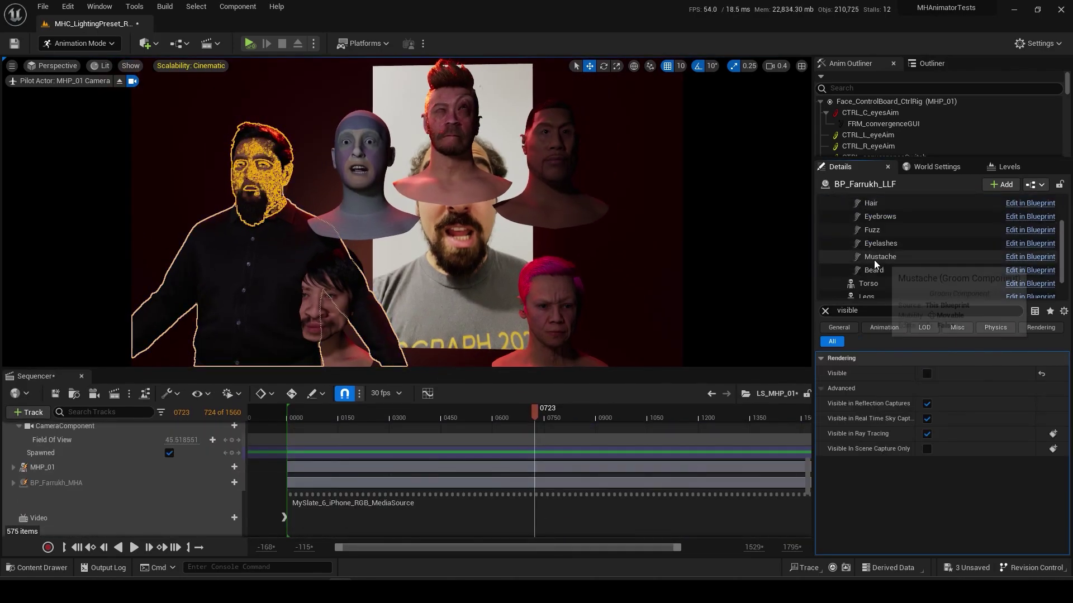
left_click(872, 251)
left_click(871, 278, "shift")
left_click(927, 373)
Clear the property filter, select BP Rosemary, and set its Z location to -40.
scroll(871, 257, "up", 5)
left_click(866, 242)
left_click(865, 203)
left_click(825, 311)
left_click(861, 311)
type("visible")
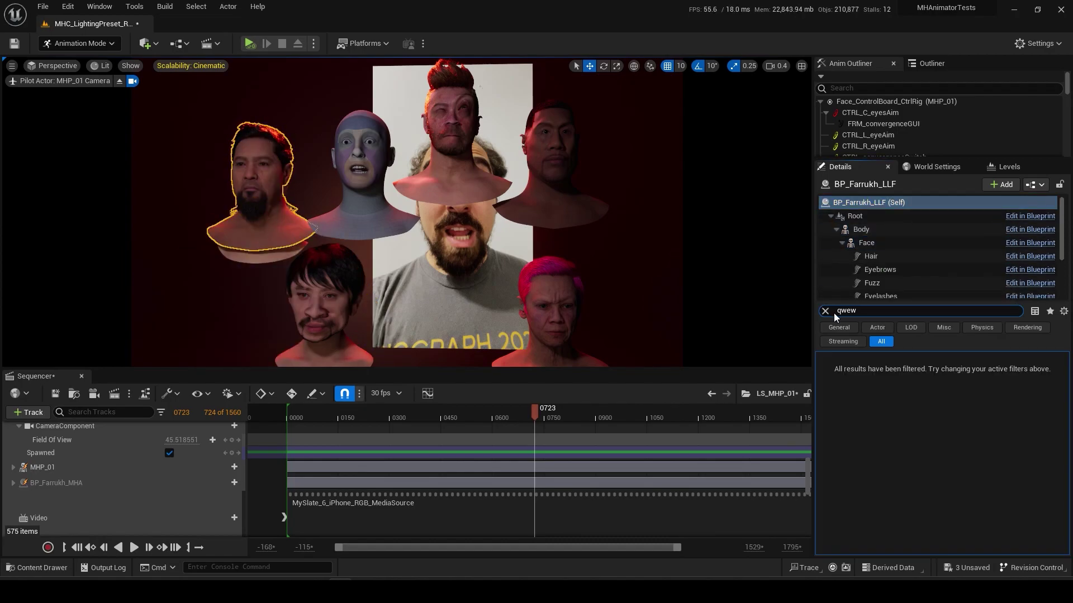
left_click(825, 310)
left_click(263, 255)
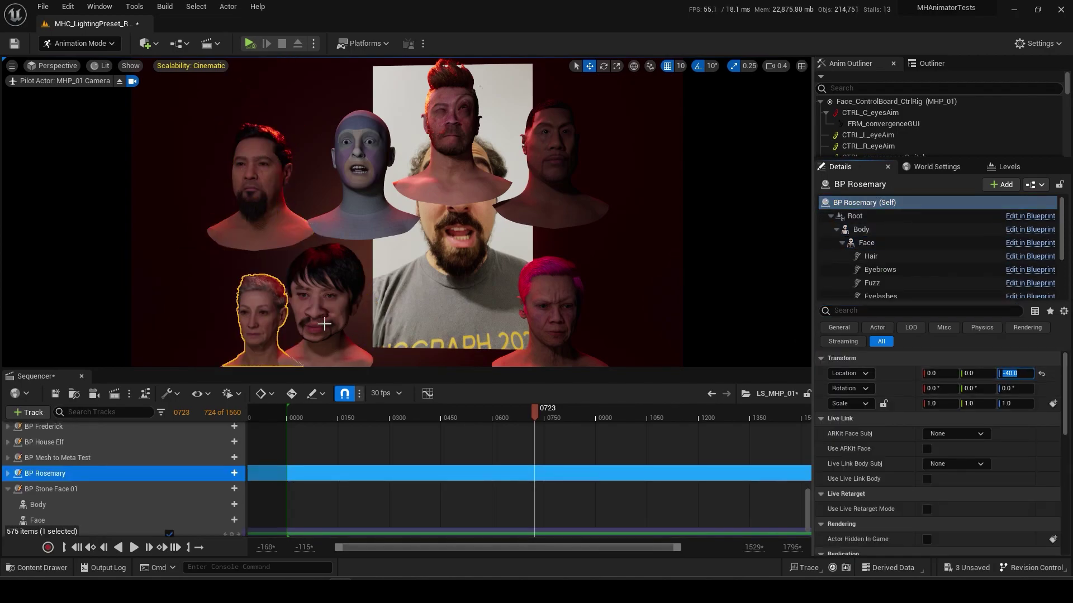
Set BP Mesh to Meta Test's Z location to -60.
left_click(479, 164)
left_click(1014, 373)
type("-40.0")
key("Return")
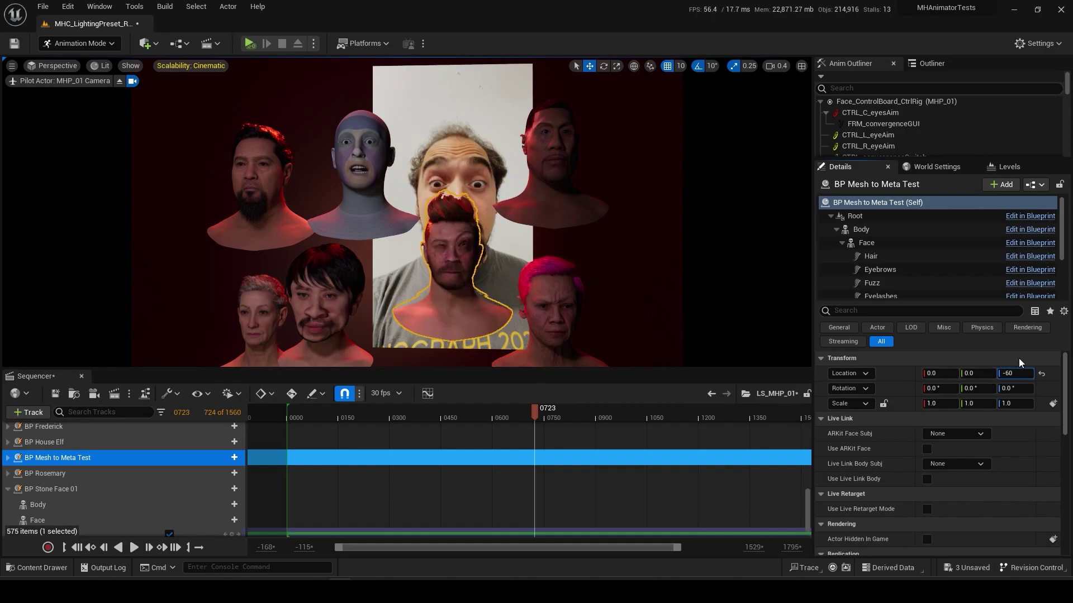
Pause the sequence playback and set BP Rosemary's Z location to -30.
left_click(327, 293)
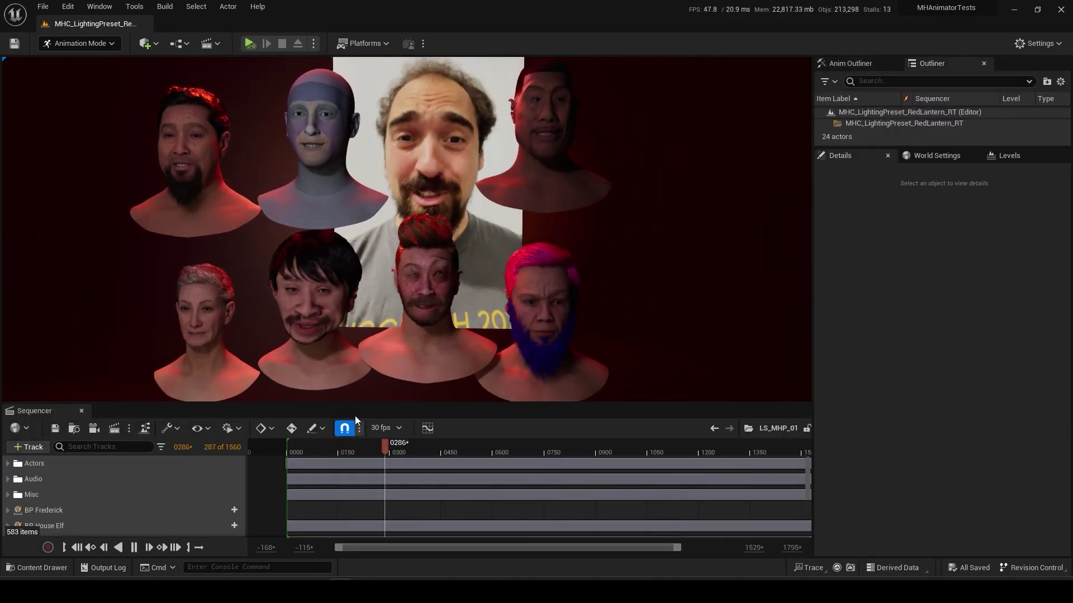
key("space")
left_click(201, 310)
left_click(825, 304)
left_click(1014, 365)
type("-30")
key("Return")
Set BP Mesh to Meta Test's Z location to -55.
left_click(539, 313)
left_click(428, 301)
left_click(1014, 366)
type("-55")
key("Return")
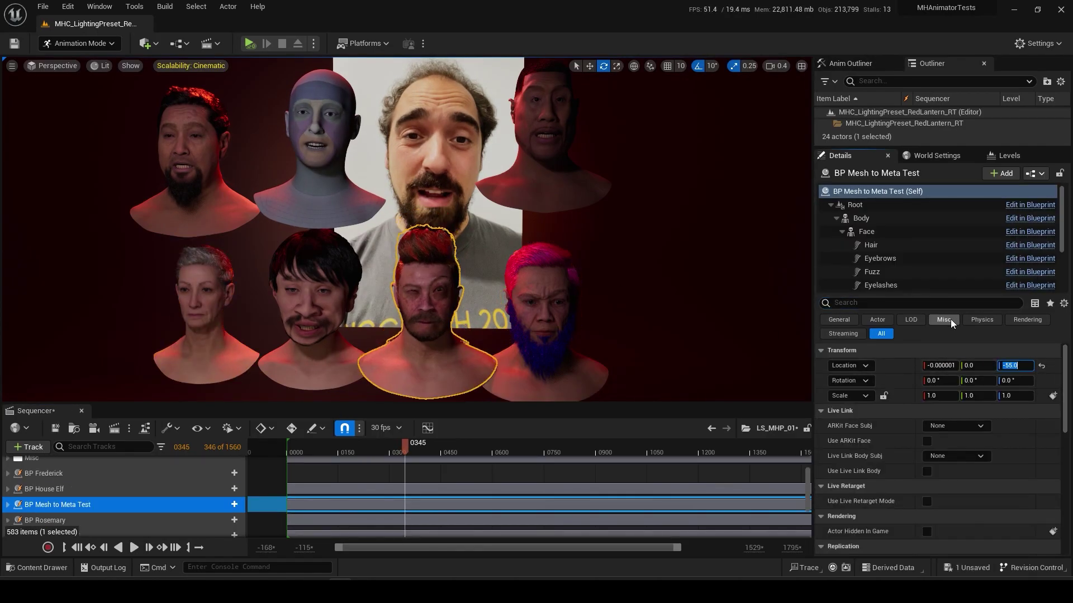
key("Return")
Inspect BP Mesh to Meta Test's transform track and select BP Stone Face 01 to view its animation tracks.
left_click(46, 496)
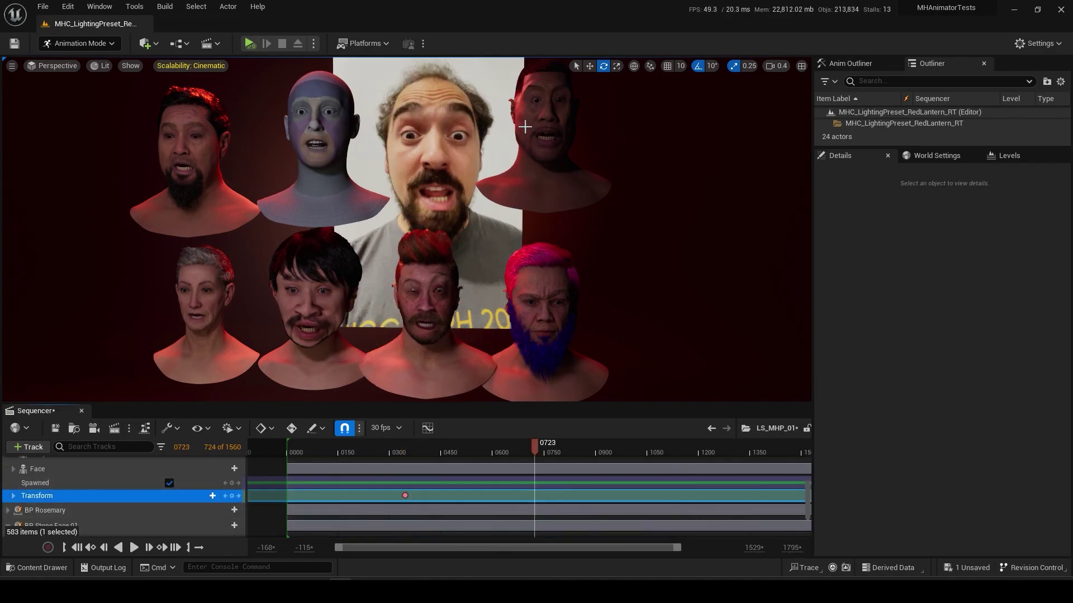
left_click(525, 127)
left_click_drag(167, 404, 167, 288)
scroll(38, 353, "up", 8)
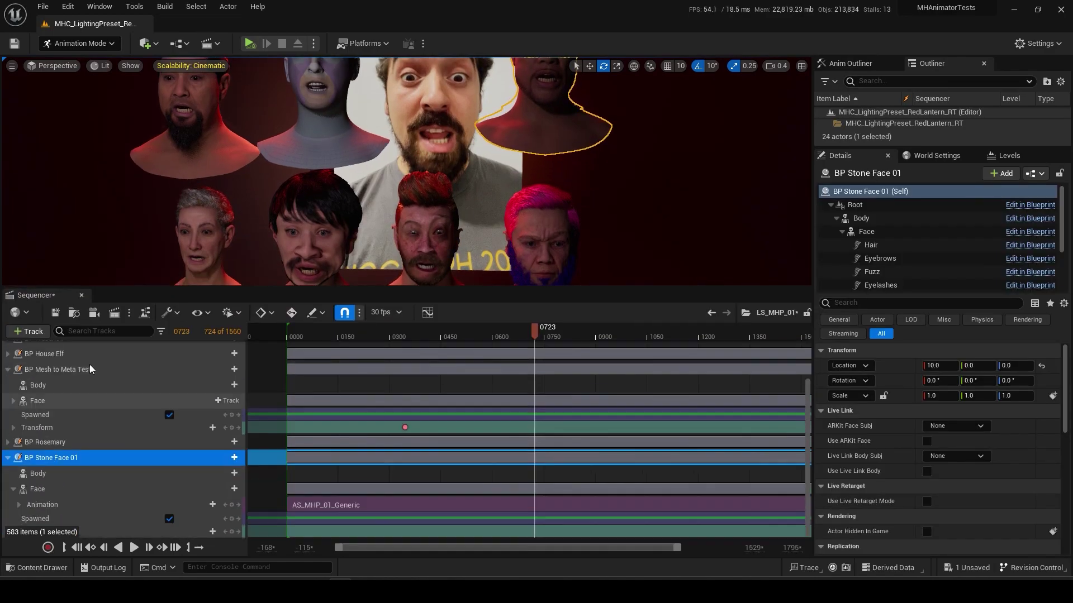
Collapse the open Stone Face tracks, pilot the MHP_01 Camera, and turn it to about -1.0° and -93.6° rotation.
left_click(81, 407)
left_click_drag(82, 407, 33, 361)
left_click(7, 394)
left_click(237, 363)
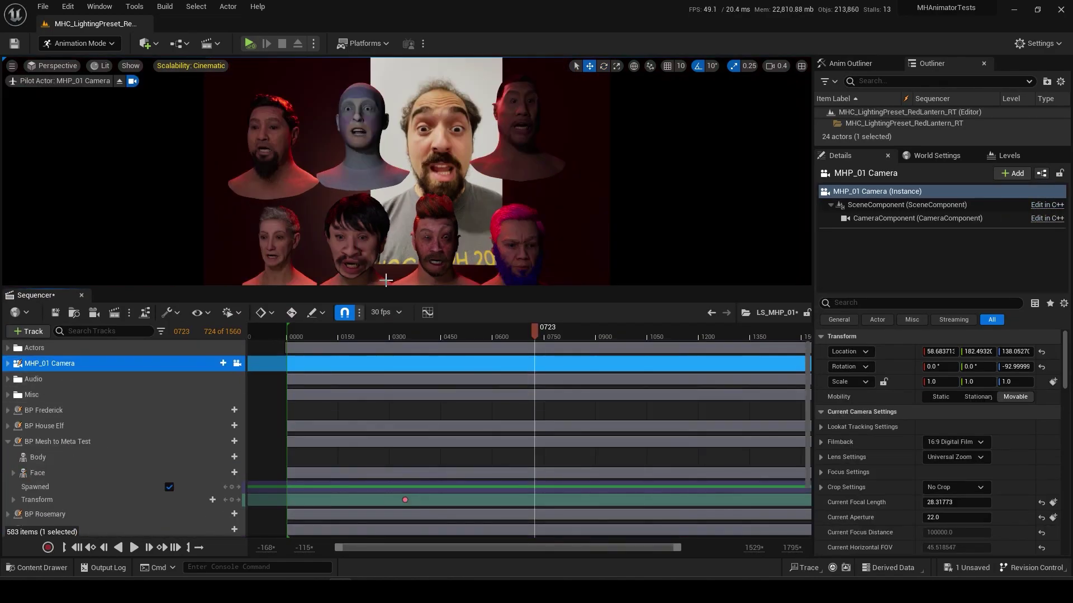
left_click_drag(388, 287, 387, 398)
right_click_drag(449, 336, 447, 339)
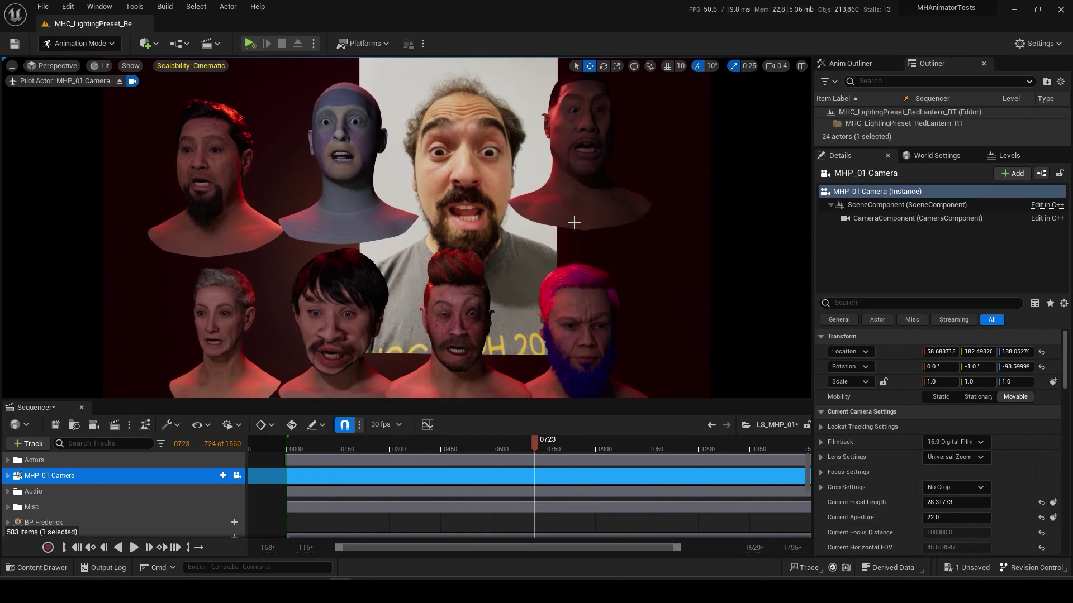
Save the pending changes and stop piloting the MHP_01 Camera.
left_click(42, 6)
left_click(78, 142)
left_click(119, 80)
Go to frame 68 and pilot the Cine Camera Actor in the cinematic viewport.
left_click_drag(340, 450, 307, 450)
left_click(635, 347)
scroll(88, 498, "down", 2)
left_click(88, 500)
left_click(227, 500)
mouse_move(353, 58)
left_click(468, 97)
key("space")
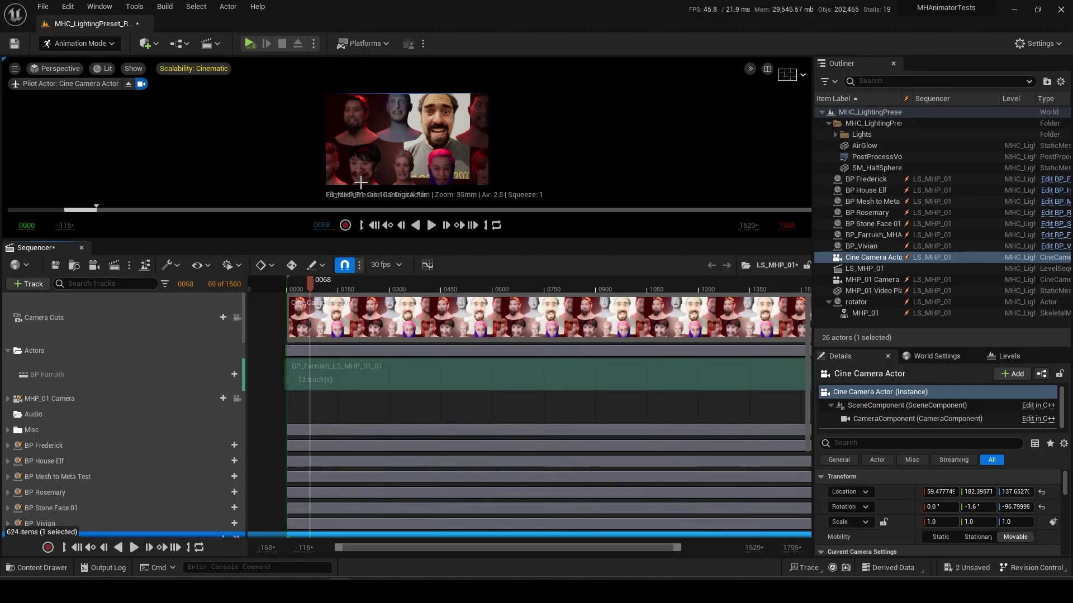
Fly the Cine Camera Actor in close to the dark-haired, bearded MetaHuman head at frame 68.
left_click_drag(361, 240, 361, 393)
right_click_drag(361, 235, 395, 220)
key("a")
key("d")
key("w")
left_click_drag(360, 393, 361, 282)
scroll(78, 436, "down", 5)
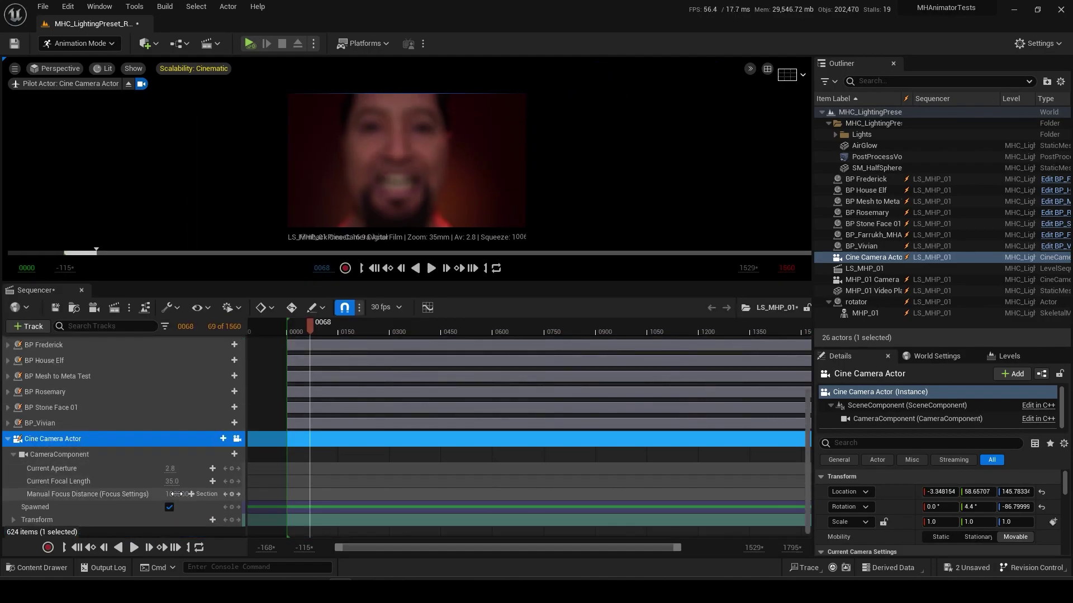
Set the Cine Camera Actor's manual focus distance to 60 and fine-tune it for the close-up.
left_click(177, 494)
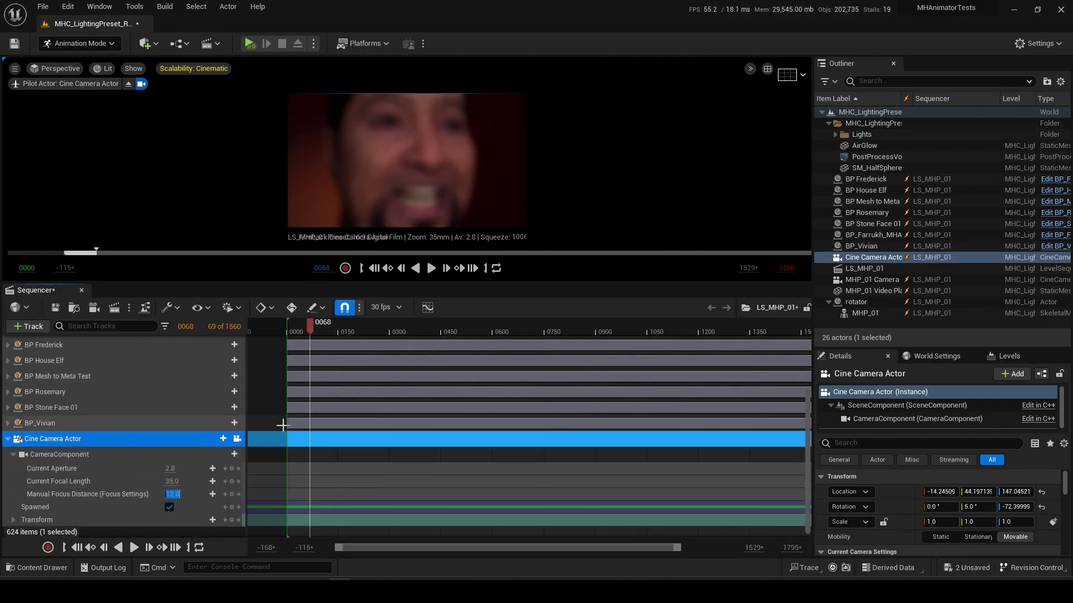
type("60")
left_click(160, 495)
left_click_drag(173, 493, 186, 485)
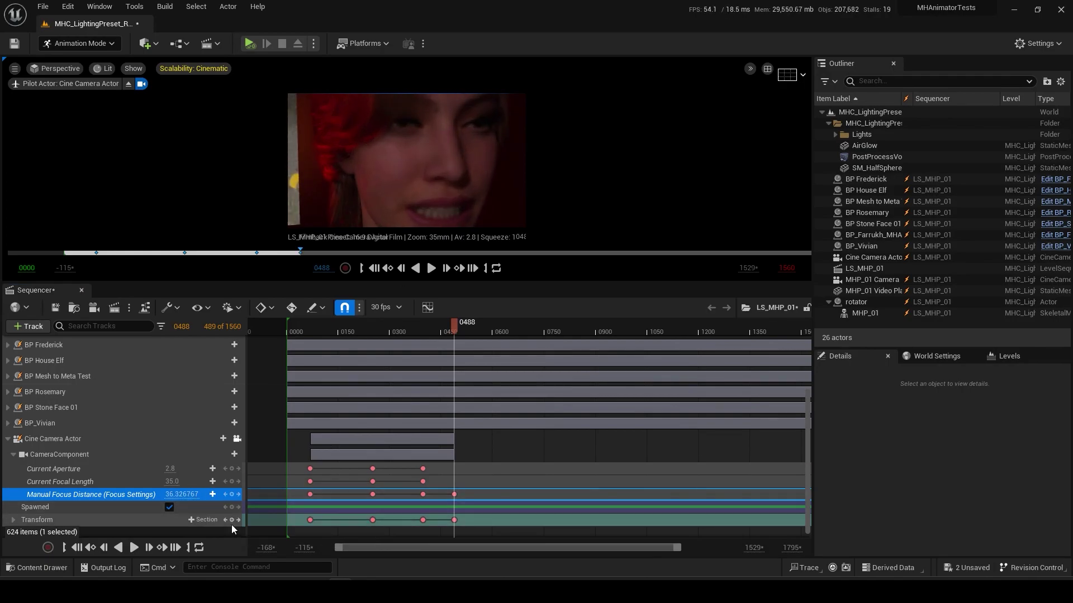
Key the Cine Camera Actor's current focal length and aperture at frame 618.
left_click(478, 330)
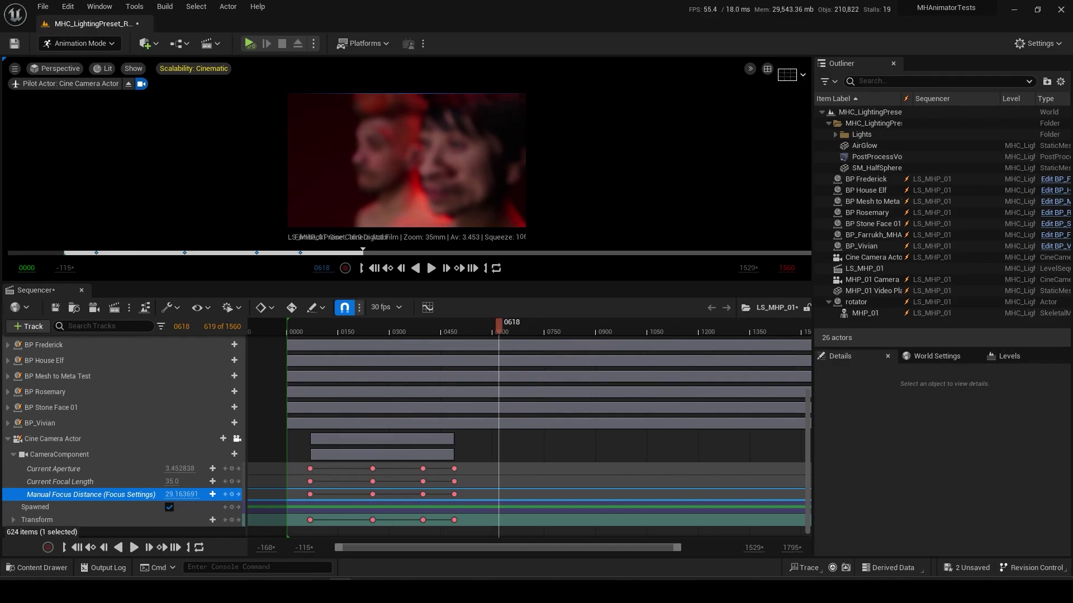
left_click(231, 482)
left_click(232, 468)
At frame 685, adjust the Cine Camera Actor's manual focus distance and key its transform.
left_click(522, 327)
left_click_drag(180, 495, 155, 494)
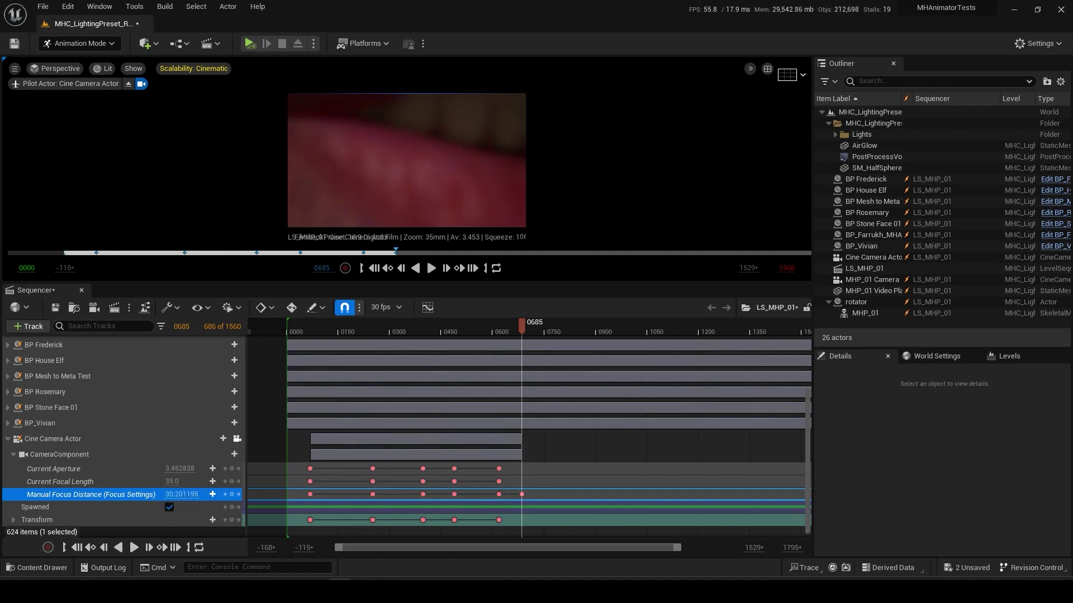
left_click(231, 520)
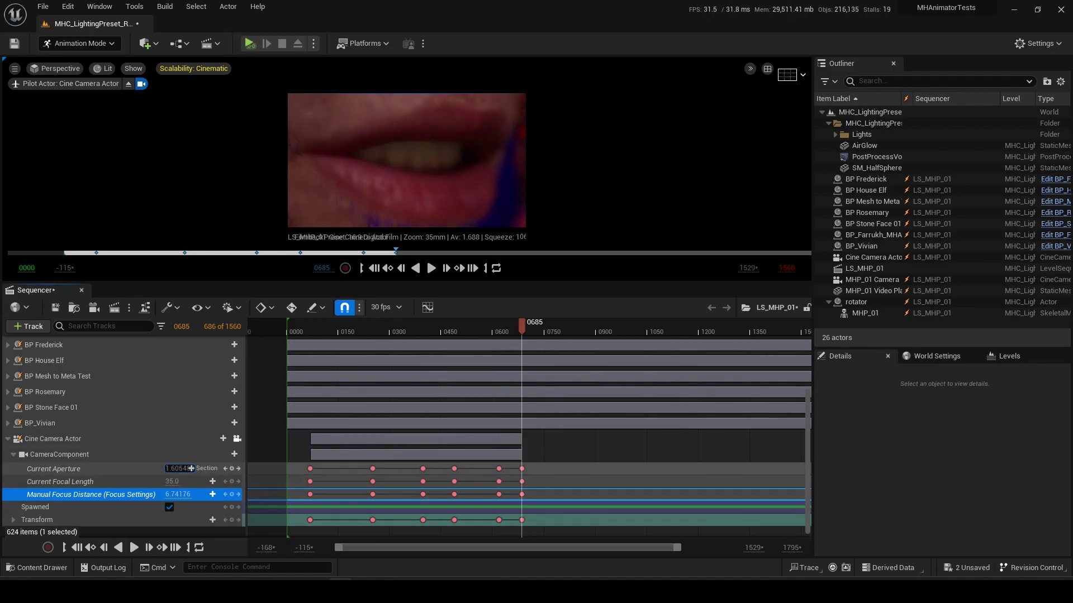
At frame 947, reframe the Cine Camera Actor on the short-haired older head and key its transform.
left_click(539, 327)
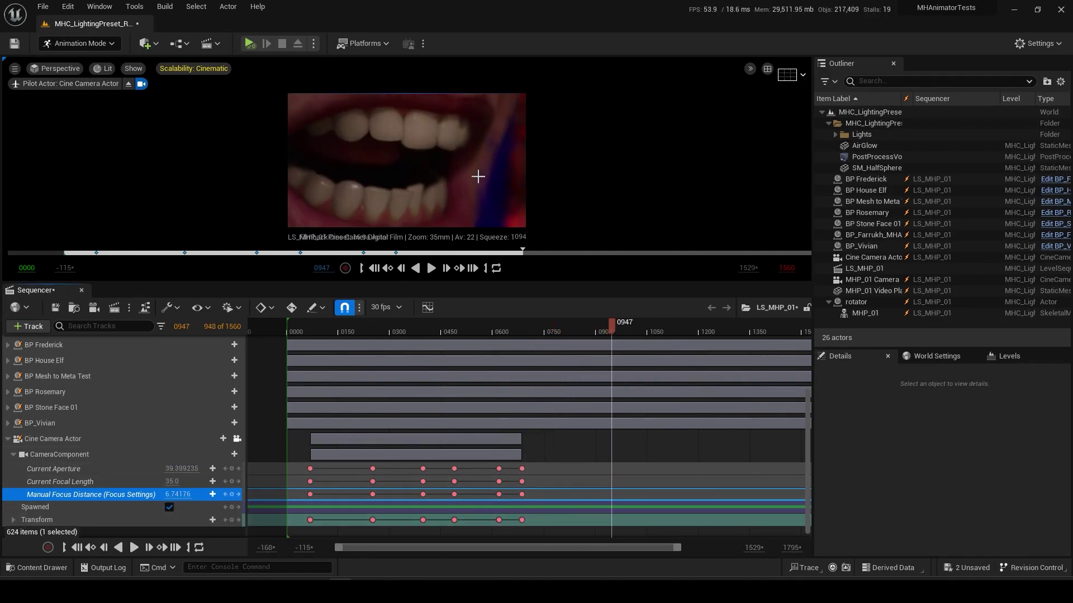
right_click_drag(406, 161, 436, 168)
left_click(232, 520)
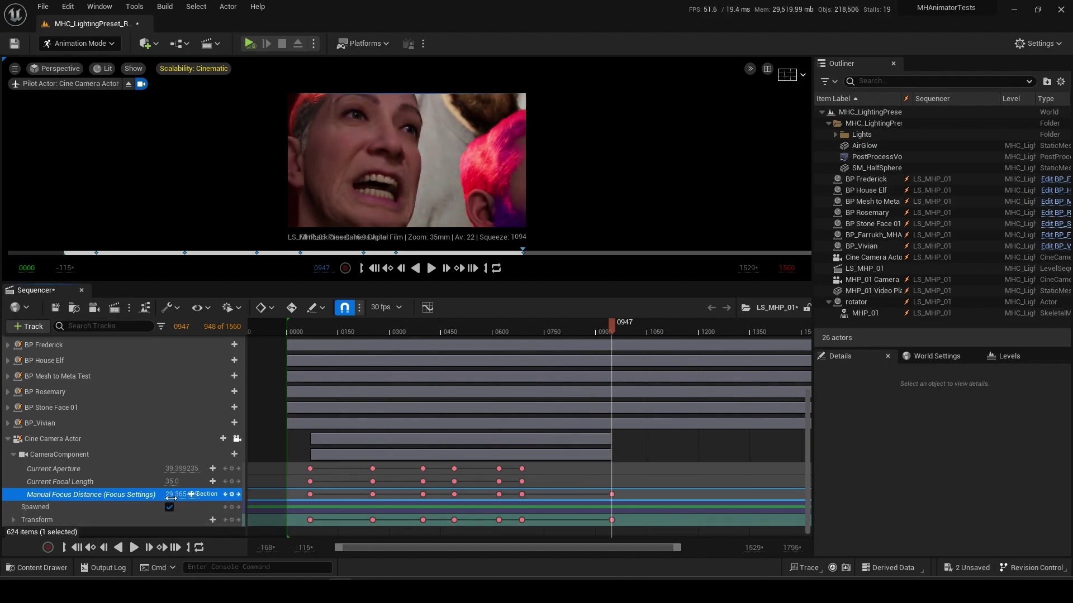
At frame 1170, reframe the Cine Camera Actor along the row of heads and key its transform, focus distance and focal length.
left_click_drag(611, 327, 689, 335)
right_click_drag(406, 161, 447, 168)
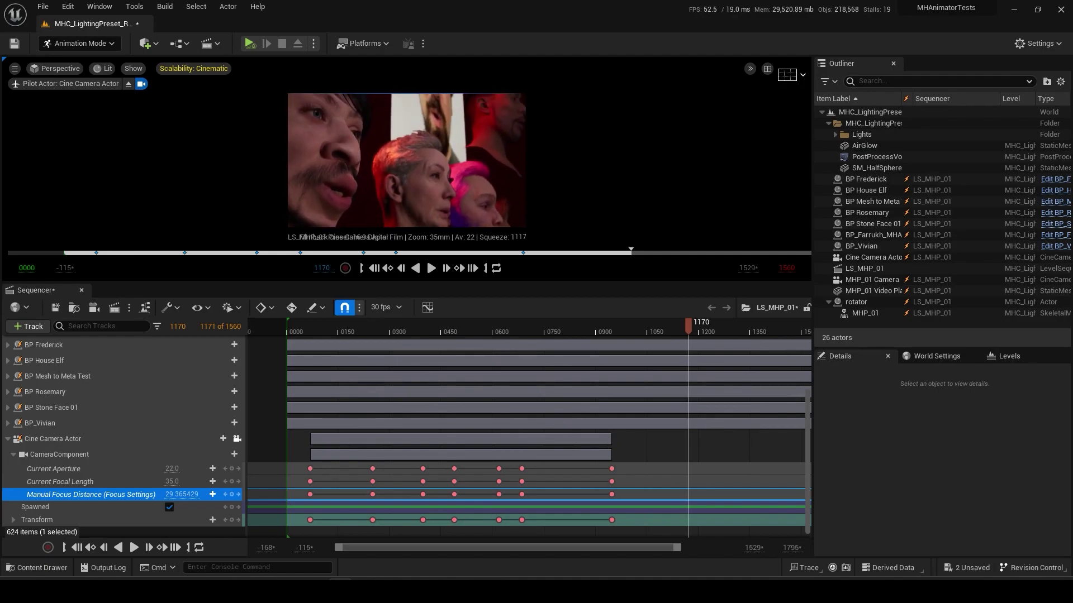
left_click(231, 519)
left_click_drag(180, 494, 146, 468)
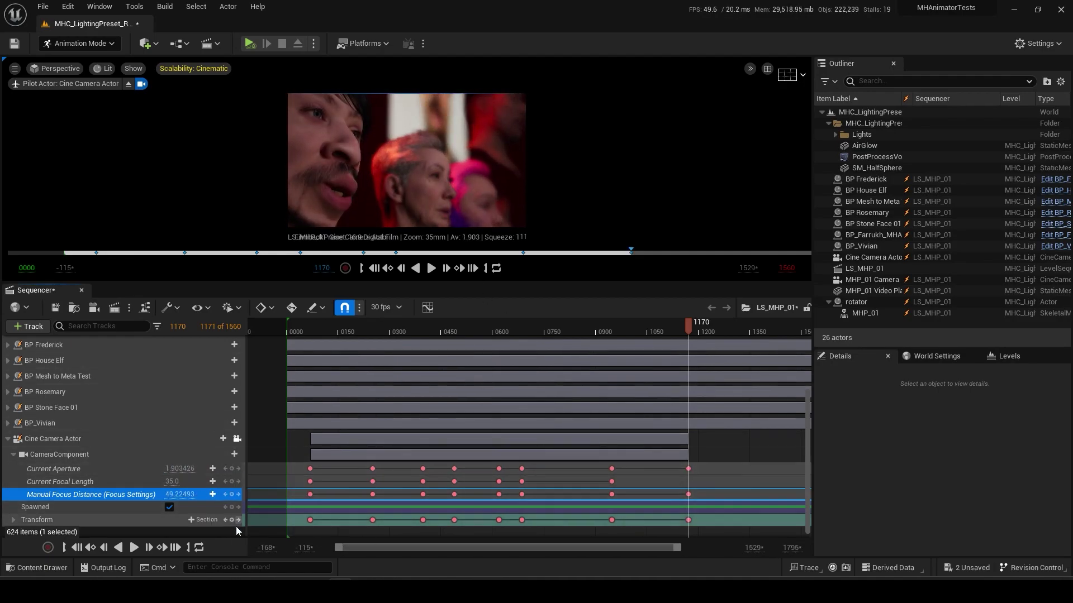
left_click(231, 482)
Enable auto-keying and key the camera's focus distance of about 77.13, aperture and focal length at frame 1441.
left_click(291, 308)
left_click(773, 332)
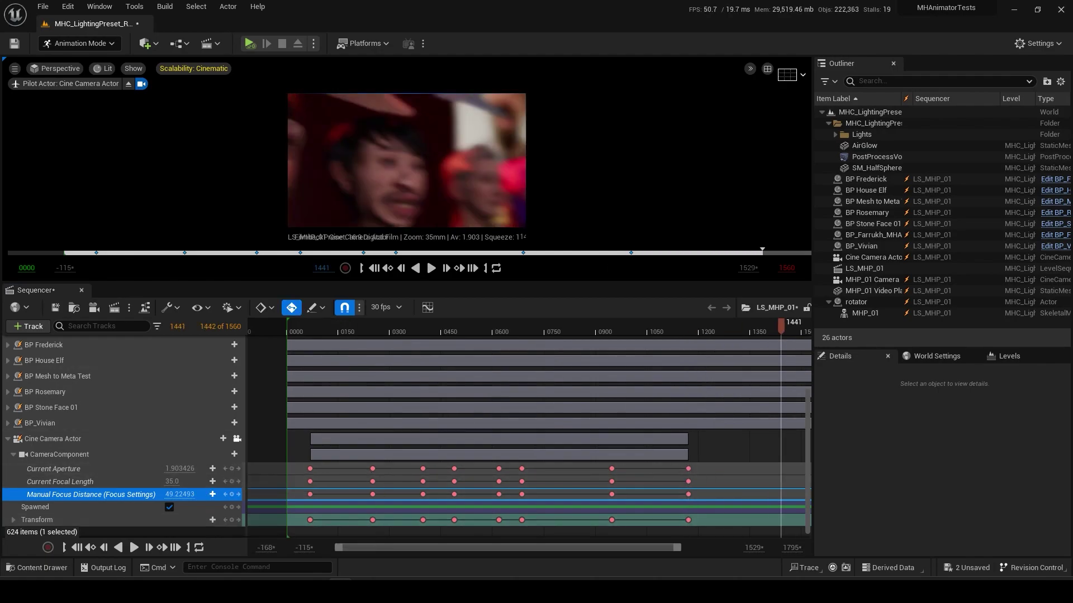
mouse_move(191, 495)
left_mouse_down()
mouse_move(176, 494)
mouse_move(191, 495)
left_mouse_up()
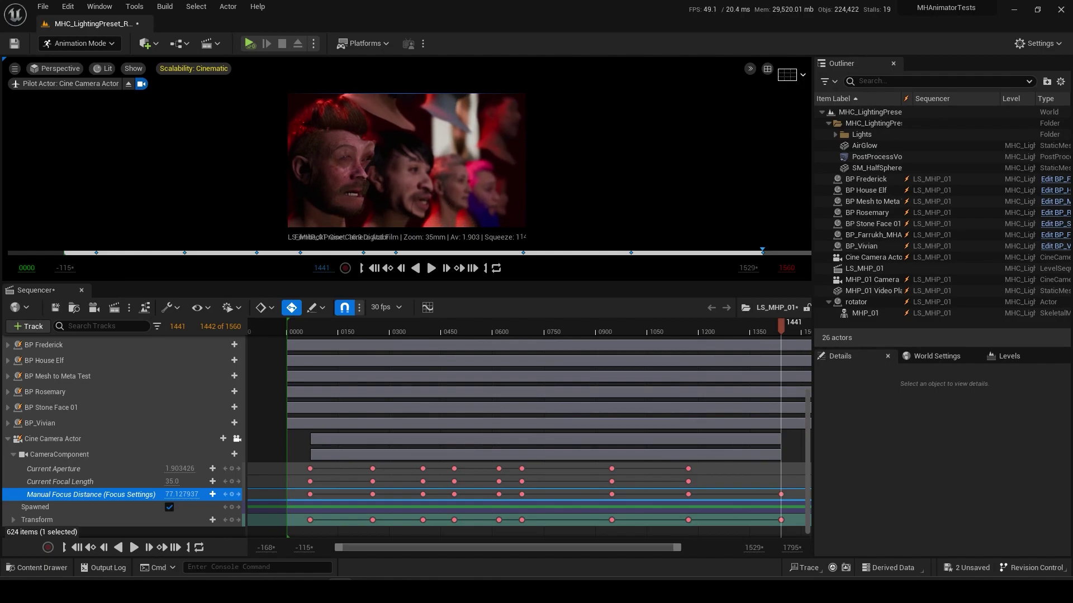
left_click(231, 468)
left_click(232, 481)
Move the Cine Camera Actor's last set of keys from frame 1441 to frame 1560.
left_click_drag(677, 547, 733, 547)
left_click_drag(723, 467, 696, 525)
left_click_drag(706, 520, 737, 521)
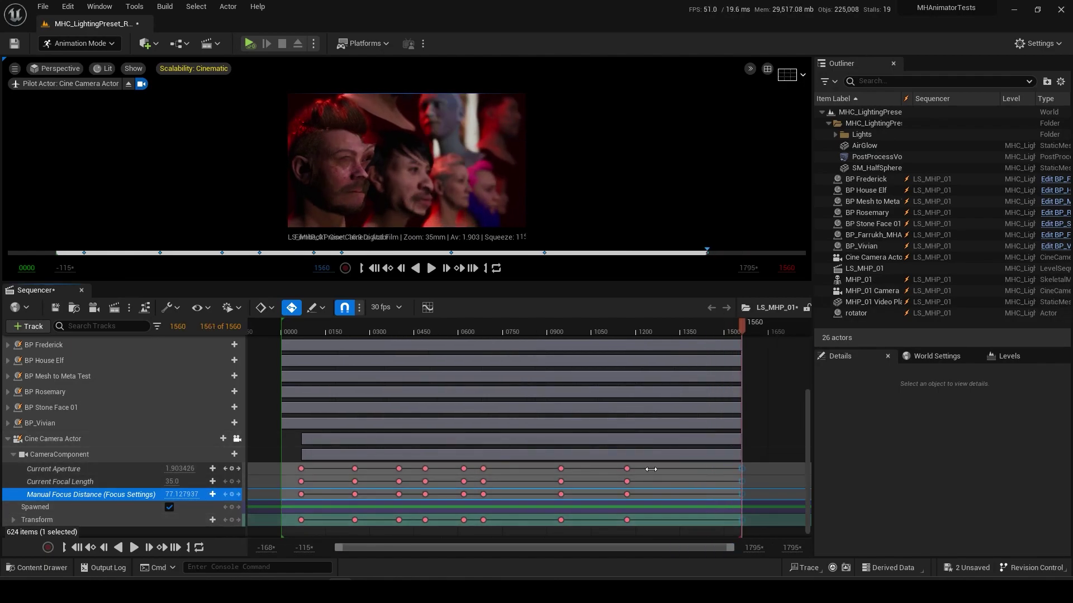
Spread the camera's transform keys more evenly across the sequence and move the first transform and CameraComponent keys to frame 0.
left_click_drag(627, 515, 672, 514)
left_click_drag(466, 515, 517, 514)
left_click_drag(425, 515, 470, 514)
left_click_drag(399, 515, 422, 514)
left_click_drag(354, 515, 348, 514)
left_click_drag(301, 515, 281, 514)
left_click_drag(302, 488, 282, 491)
Play the sequence from frame 0 to check the camera move, and pause it.
left_click_drag(346, 339, 282, 335)
key("space")
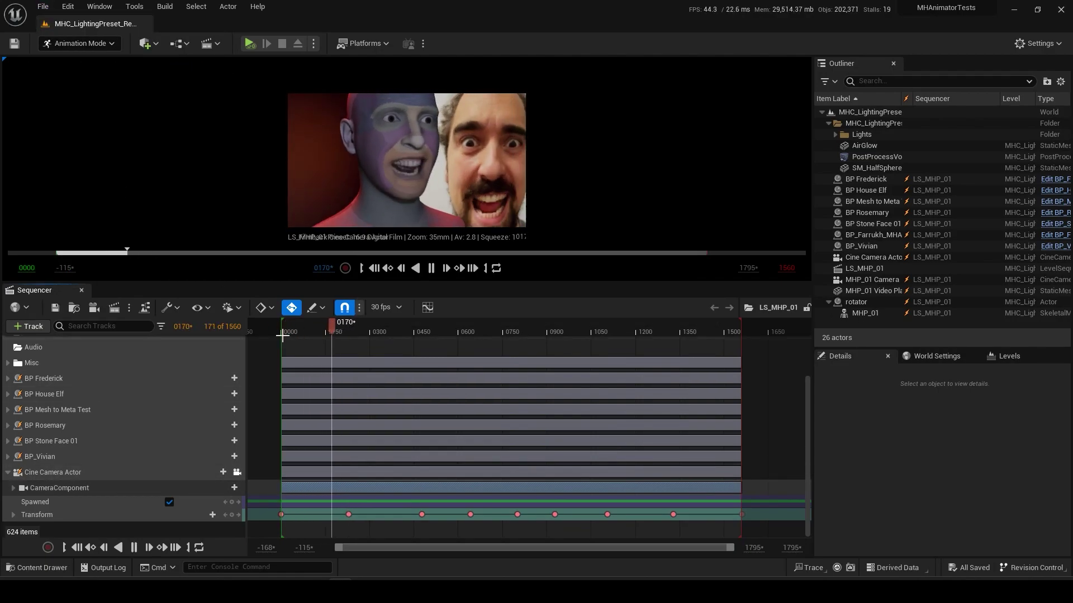
key("space")
Expand the CameraComponent track and try a different manual focus distance at the next key.
left_click(14, 487)
left_click(239, 515)
left_click_drag(178, 527, 208, 502)
key("ctrl+z")
Review the playback and align the camera's transform keys with its aperture, focal length and focus distance keys.
left_click(383, 330)
key("space")
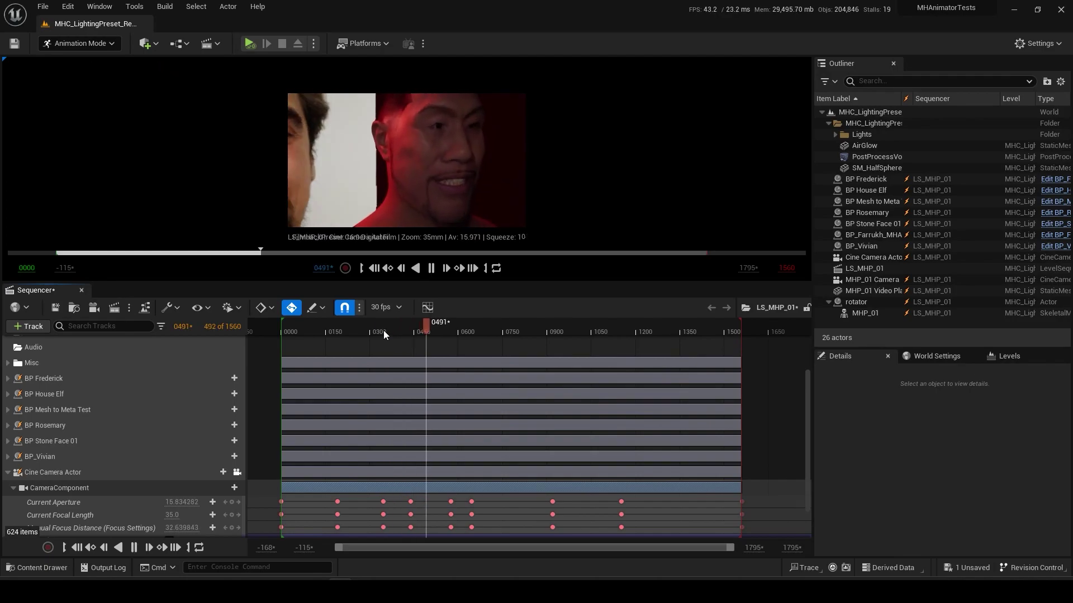
left_click_drag(449, 336, 412, 341)
scroll(82, 502, "down", 2)
left_click(338, 515)
key("space")
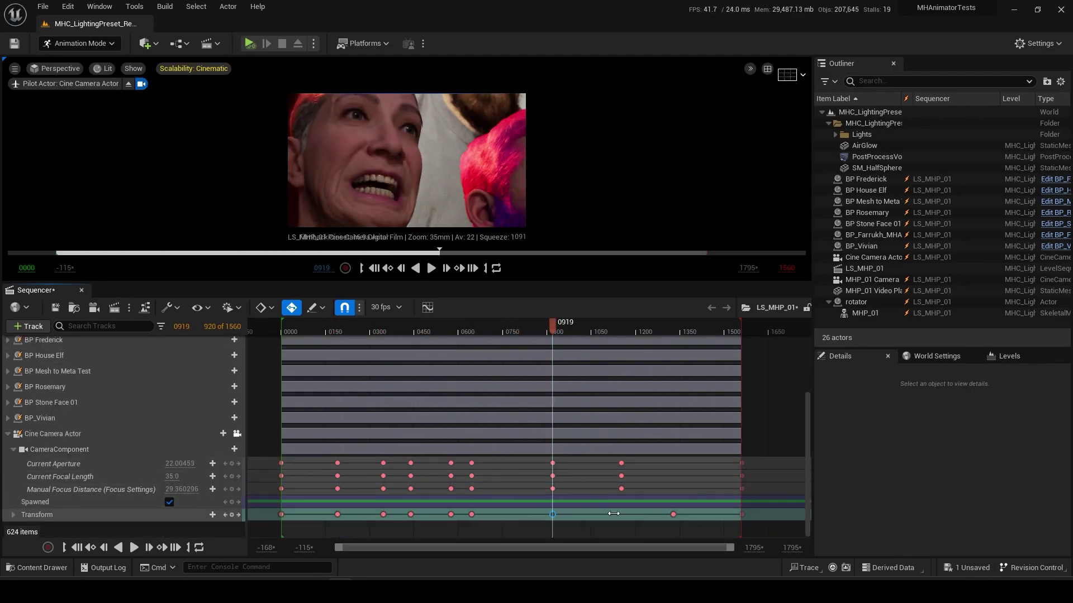
Play the sequence from near its start with the cinematic camera view in full screen.
left_click(292, 327)
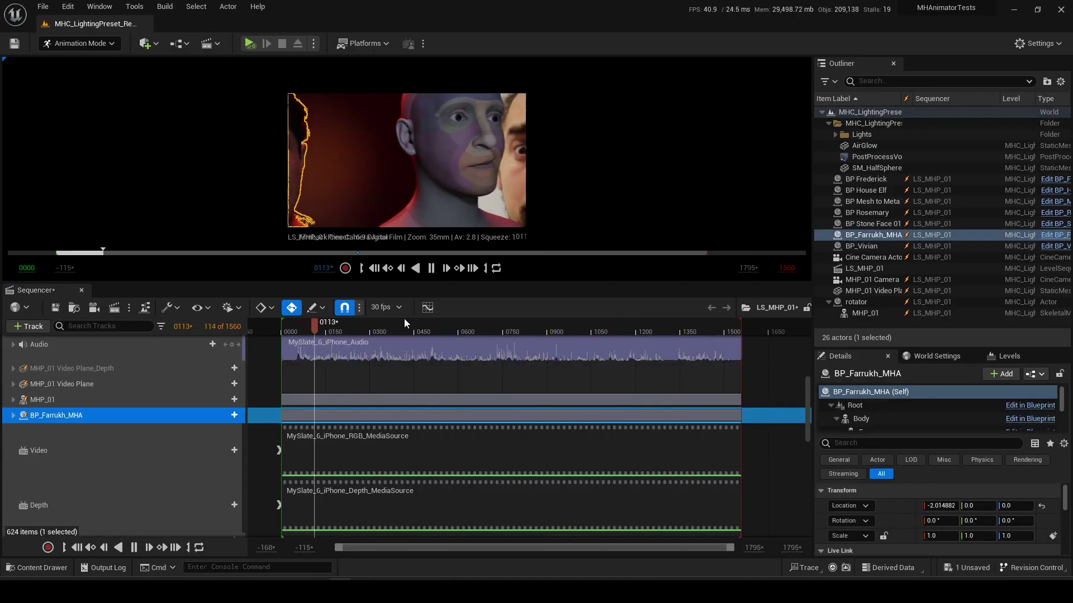
key("F11")
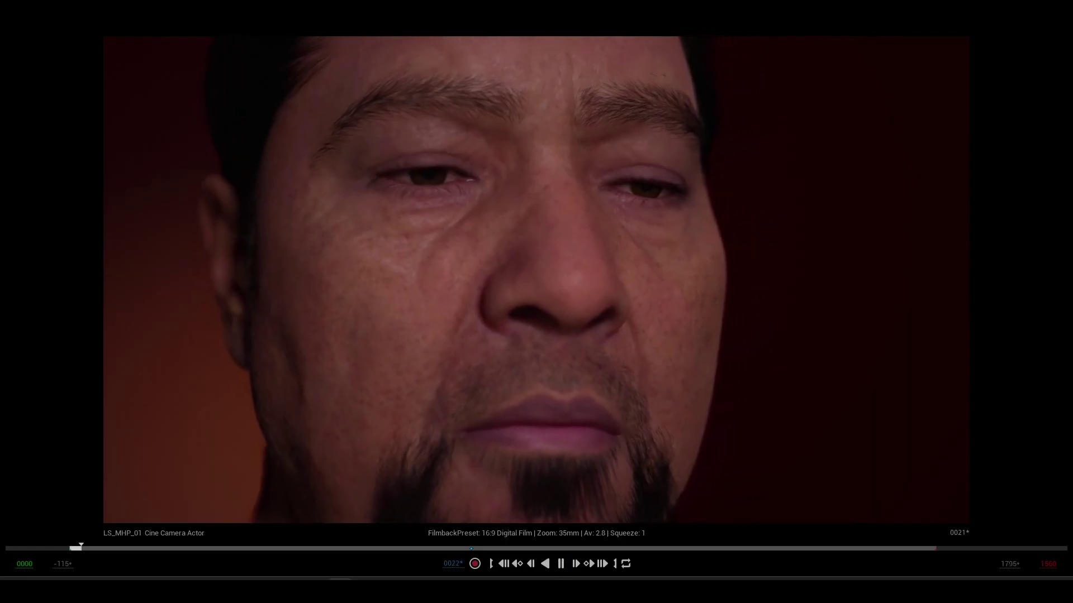